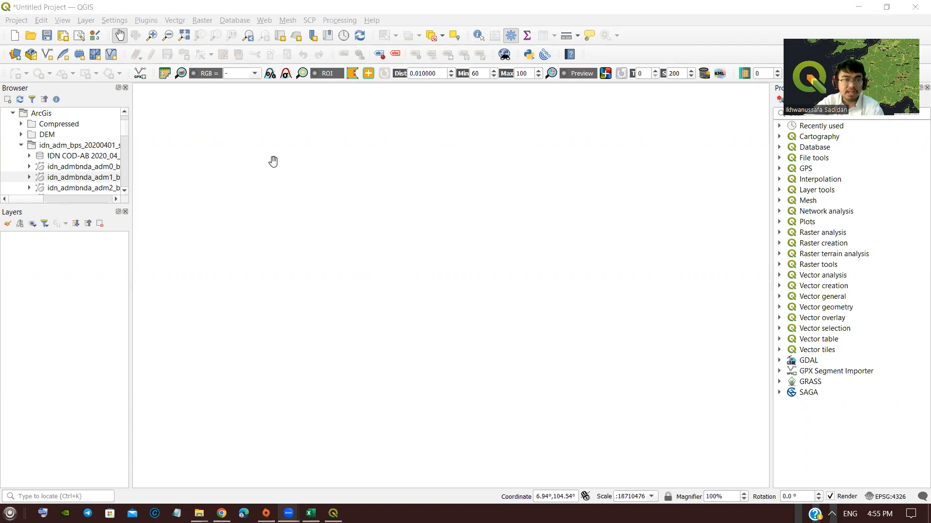
# Step: Add the idn_admbnda_adm1 boundary layer from the browser to the project and open its layer properties
pyautogui.moveTo(75, 178); pyautogui.dragTo(75, 280)
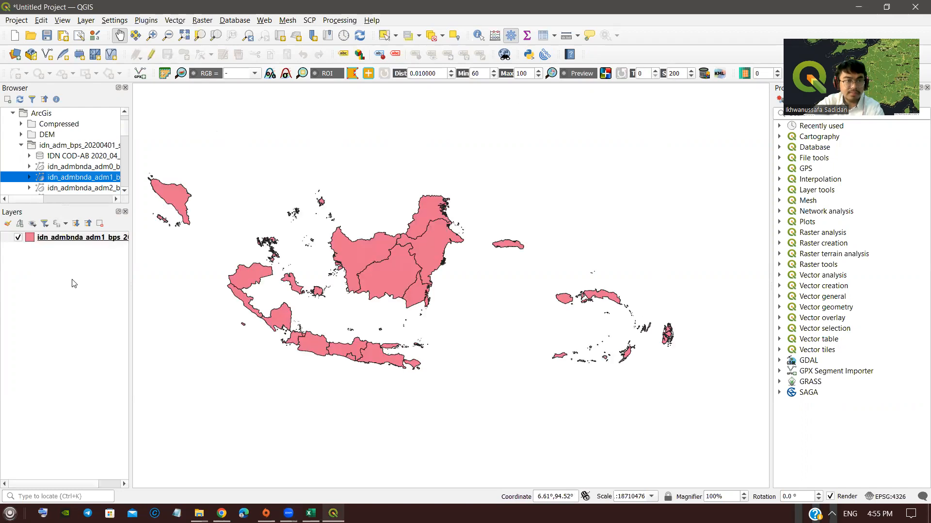
pyautogui.rightClick(78, 245)
pyautogui.click(70, 237)
pyautogui.rightClick(70, 237)
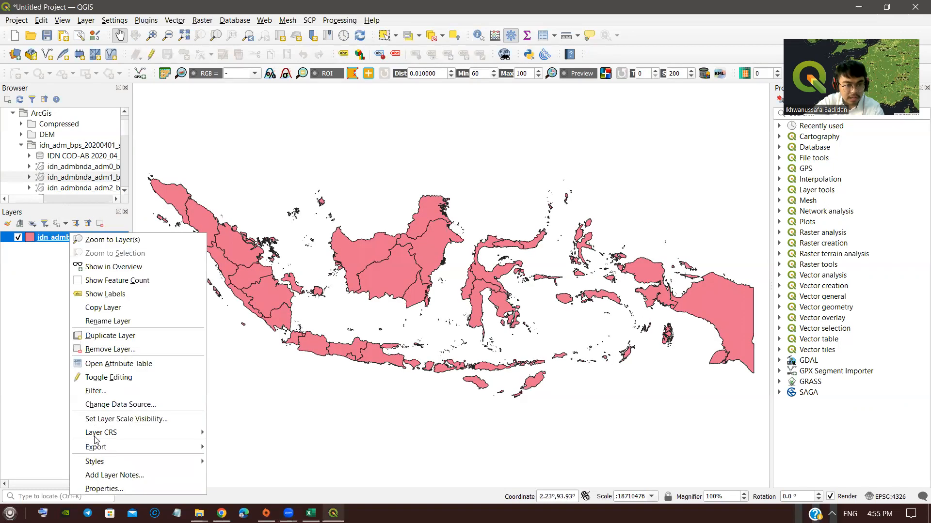
pyautogui.click(104, 487)
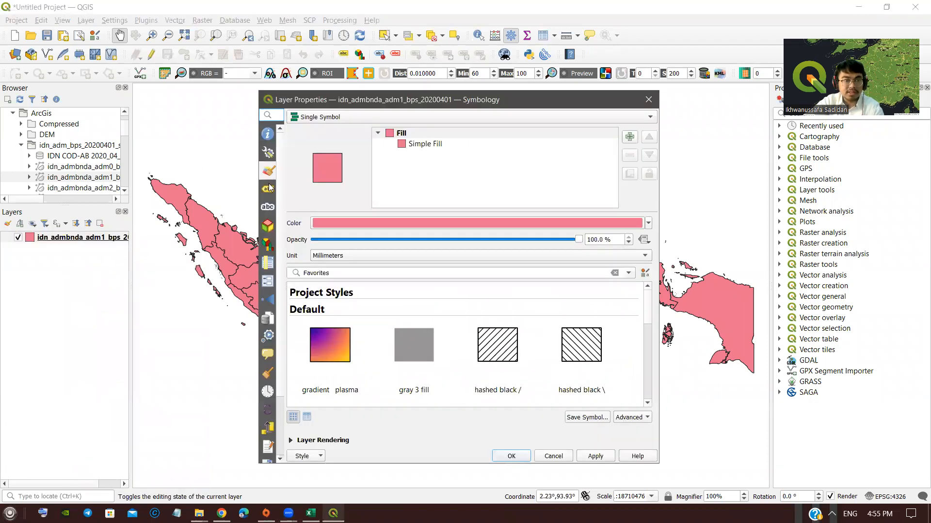
# Step: Turn on single labels for the province layer using the ADM1_EN field and apply them
pyautogui.click(269, 189)
pyautogui.click(332, 123)
pyautogui.click(331, 129)
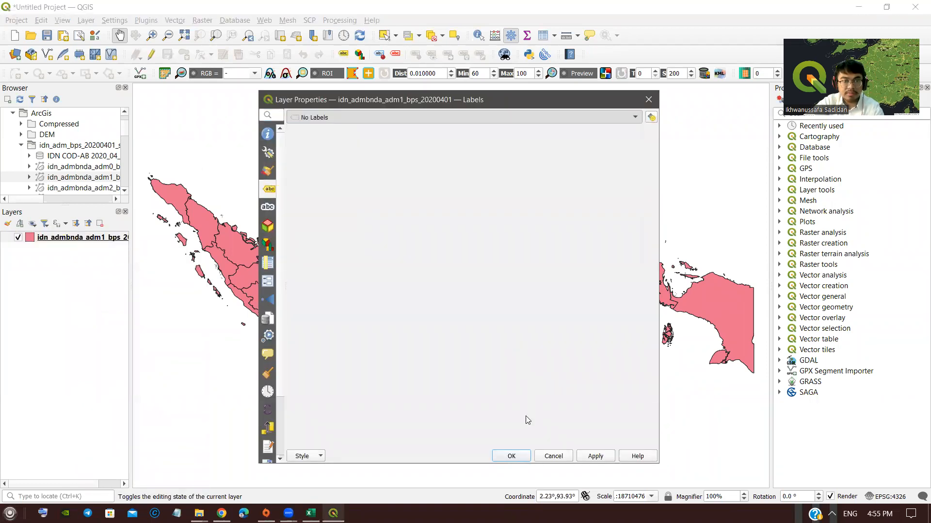
pyautogui.click(596, 456)
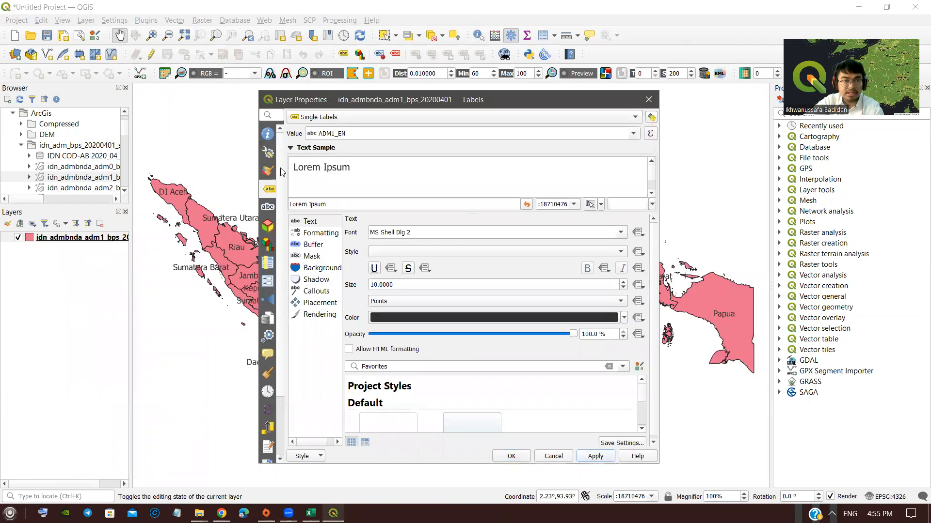
# Step: Change the province layer's symbology to Graduated, based on the POPULATION field
pyautogui.click(269, 172)
pyautogui.click(365, 118)
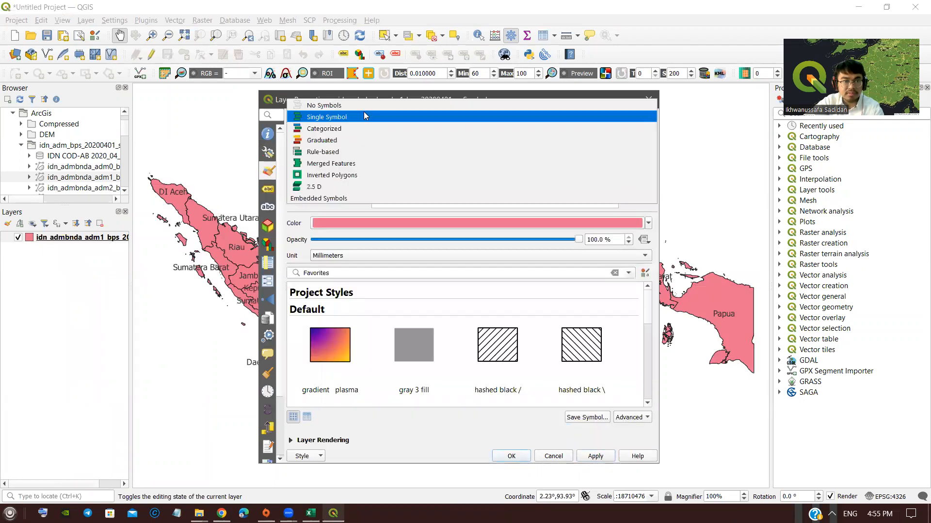
pyautogui.click(340, 138)
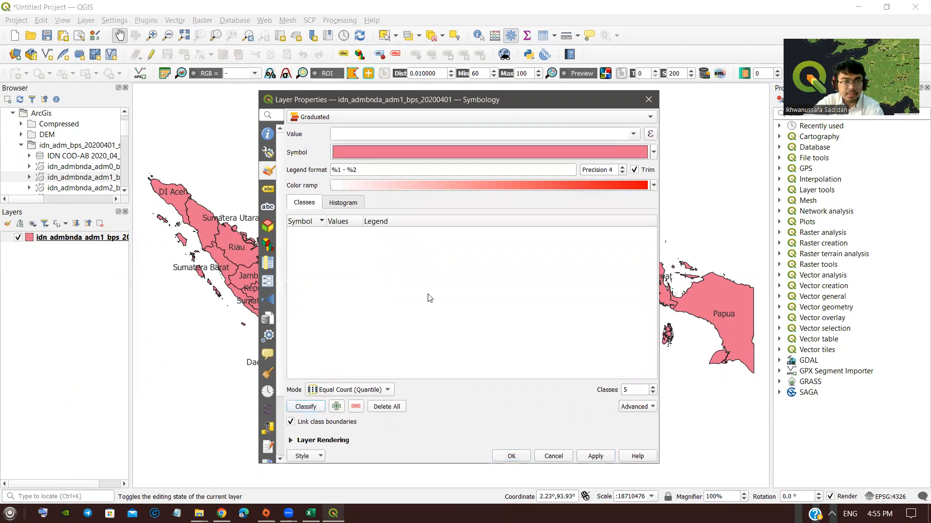
pyautogui.click(654, 185)
pyautogui.click(636, 134)
pyautogui.click(636, 135)
pyautogui.click(485, 222)
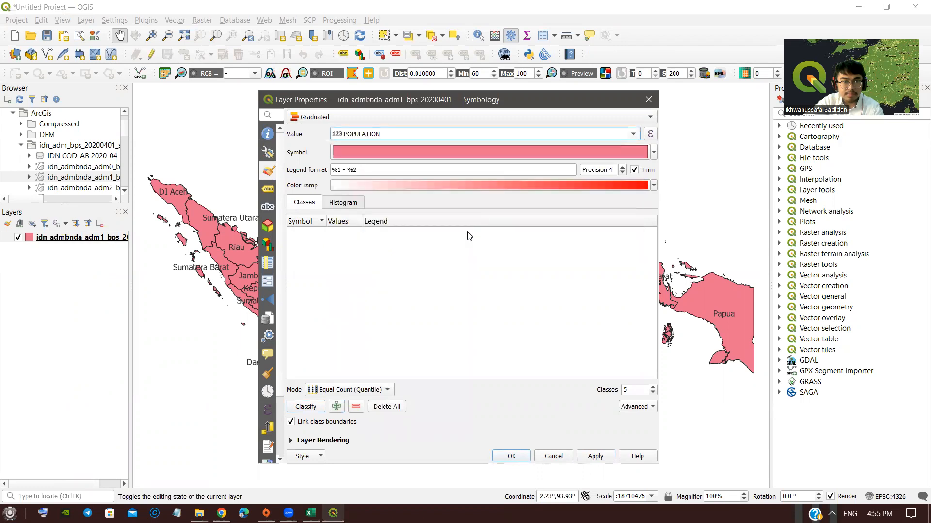
# Step: Classify the population values, assign the Greens color ramp to the classes, and apply the styling to the layer
pyautogui.click(305, 407)
pyautogui.click(654, 184)
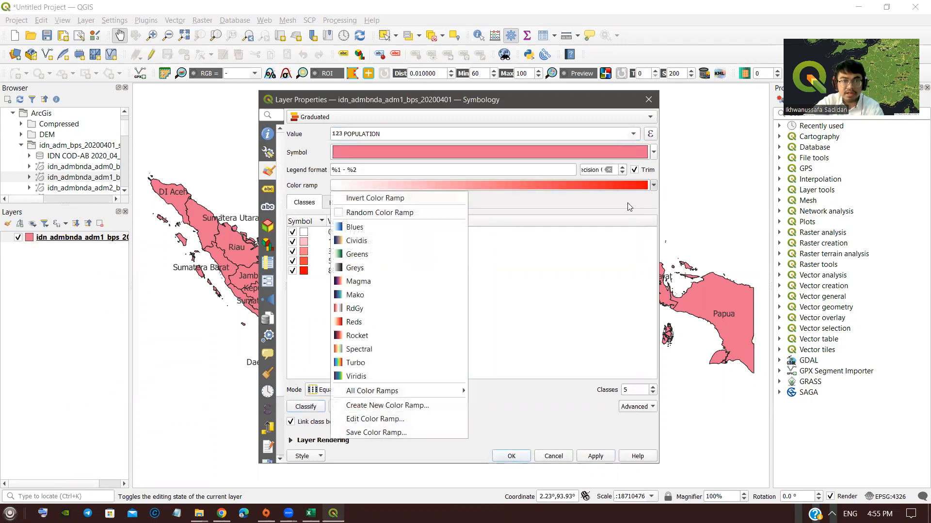
pyautogui.click(414, 254)
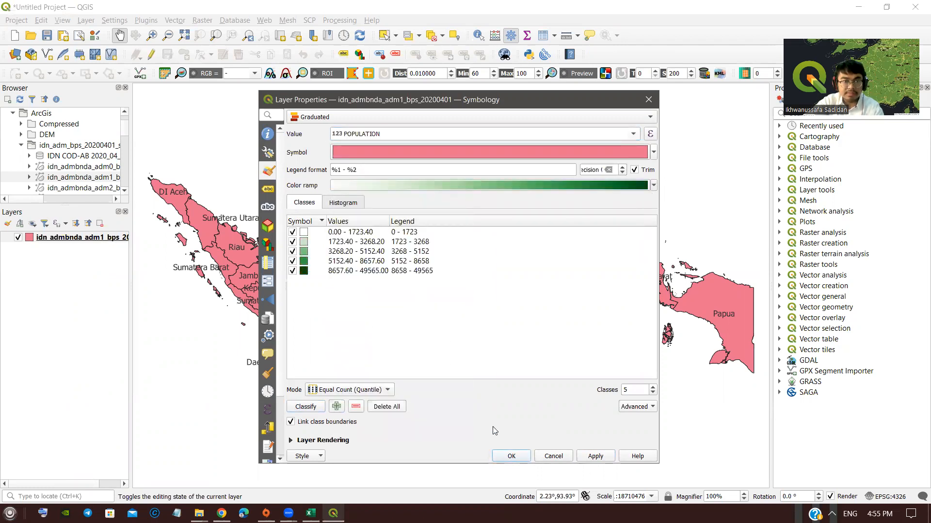
pyautogui.click(595, 456)
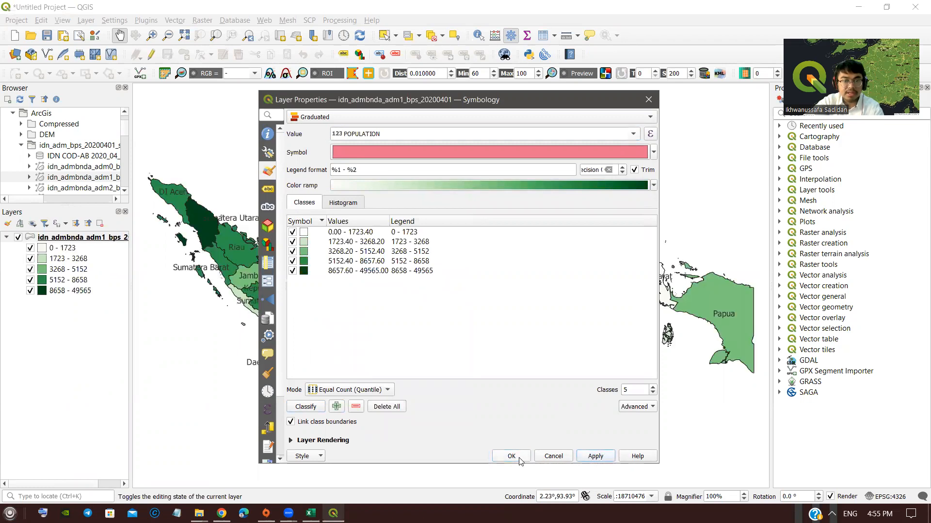
pyautogui.click(513, 457)
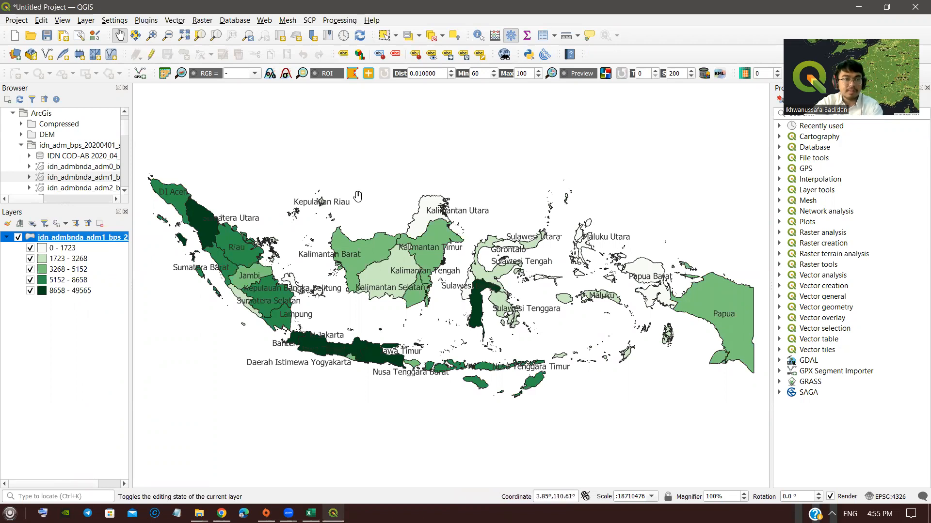
# Step: Check which file types are offered for saving the project, and leave without saving
pyautogui.click(16, 20)
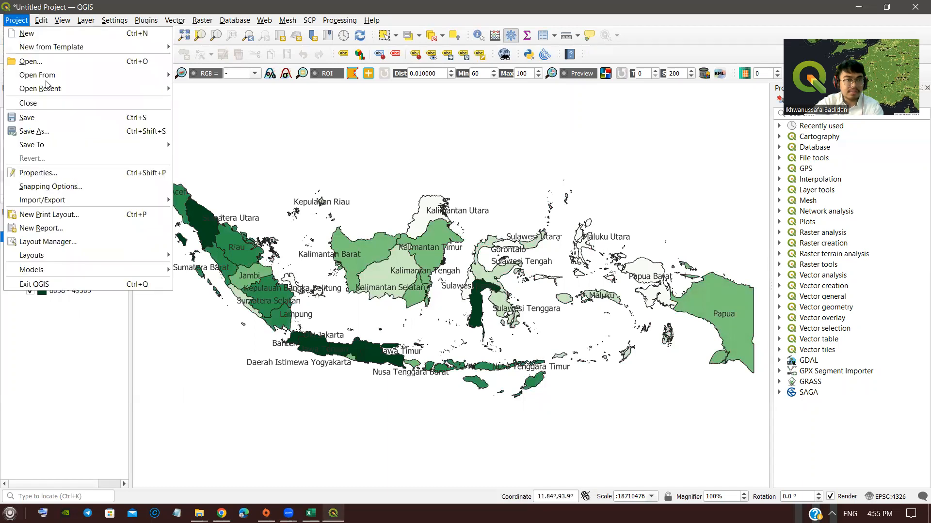
pyautogui.click(65, 136)
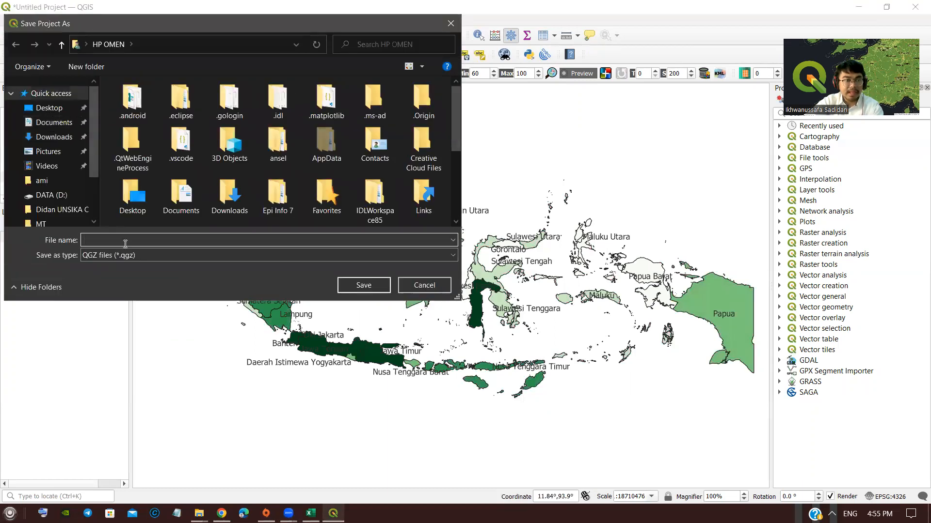
pyautogui.click(135, 255)
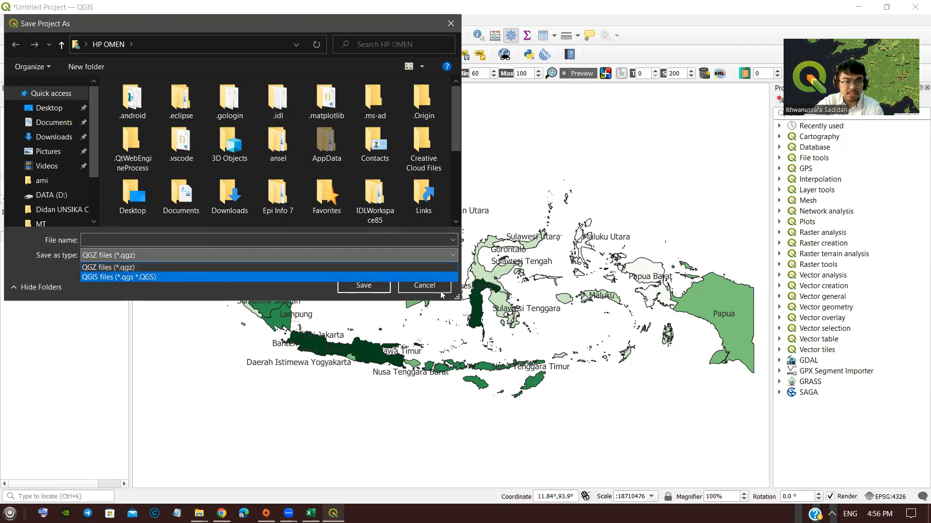
pyautogui.click(425, 288)
pyautogui.click(424, 286)
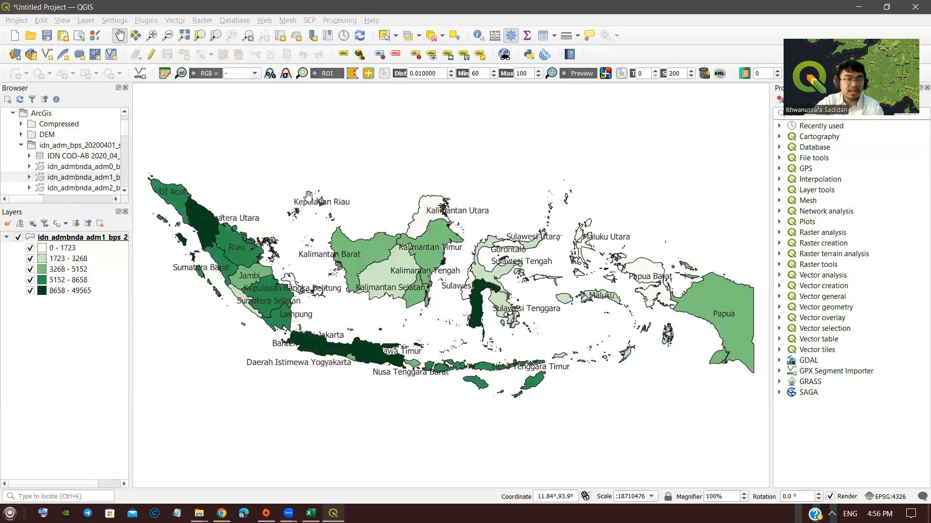
# Step: Create a new print layout titled "Peta Populasi Negara Indonesia"
pyautogui.click(22, 21)
pyautogui.moveTo(60, 146)
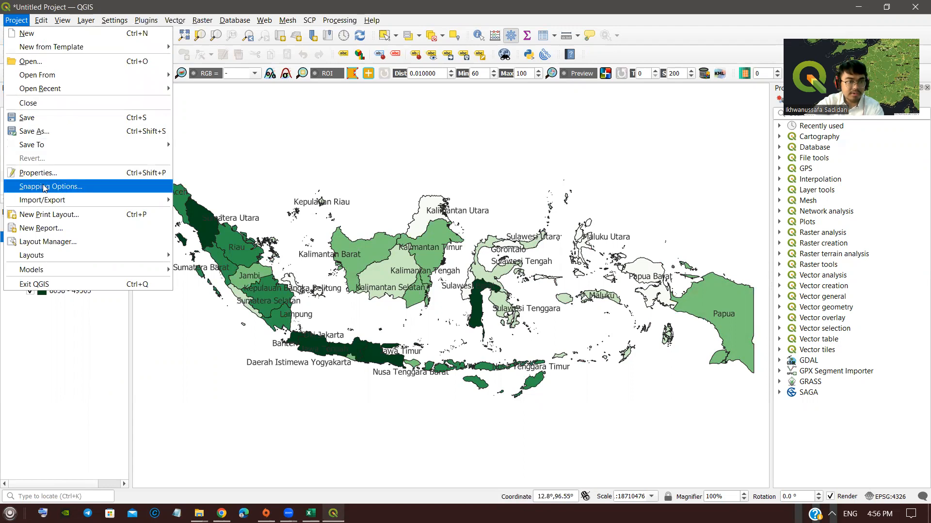
pyautogui.click(50, 219)
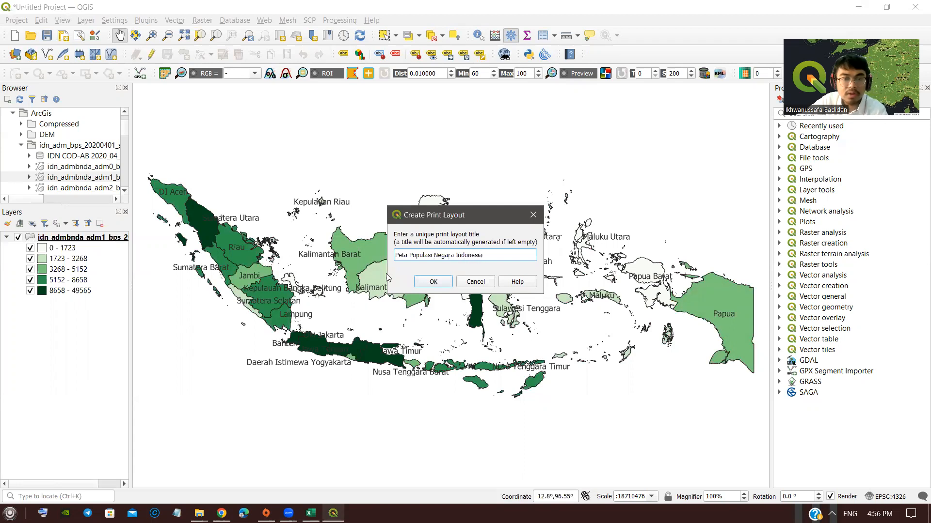
pyautogui.click(431, 282)
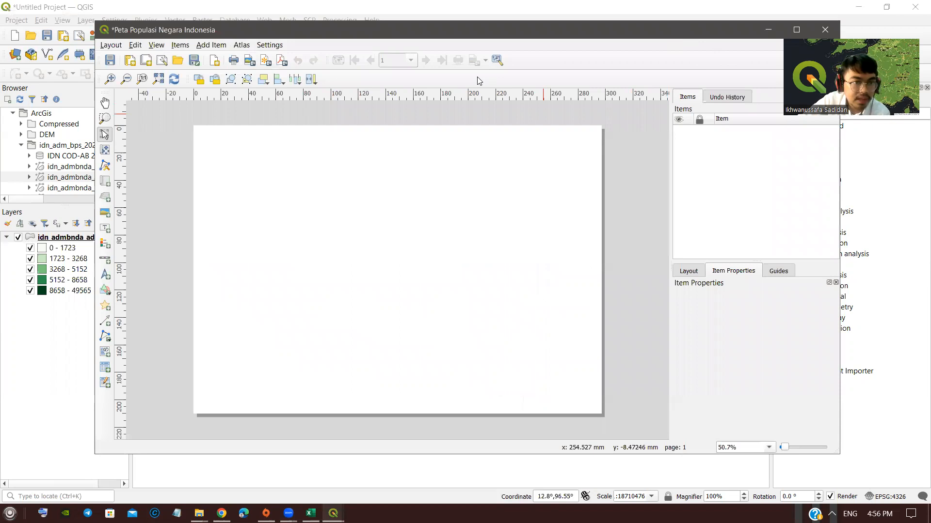
# Step: Add a map item to the layout that covers nearly the whole page, leaving a narrow margin
pyautogui.click(211, 45)
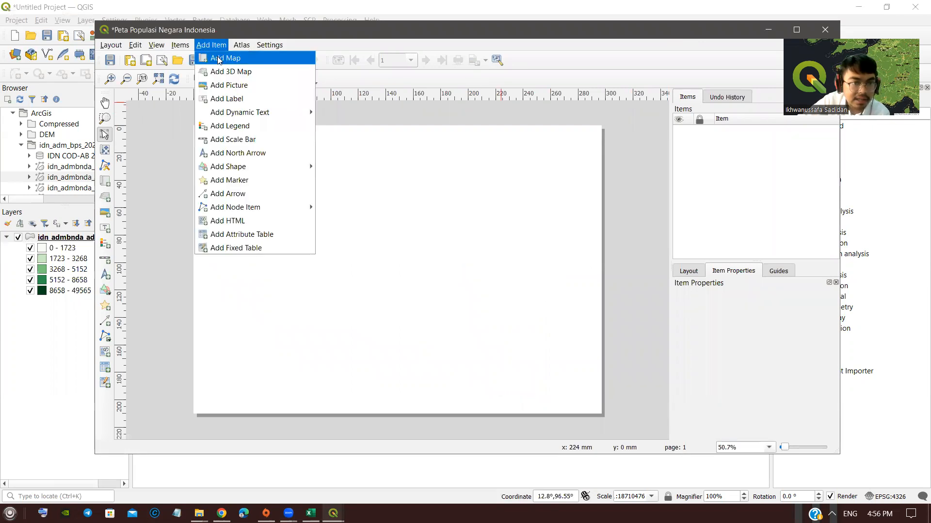
pyautogui.click(219, 58)
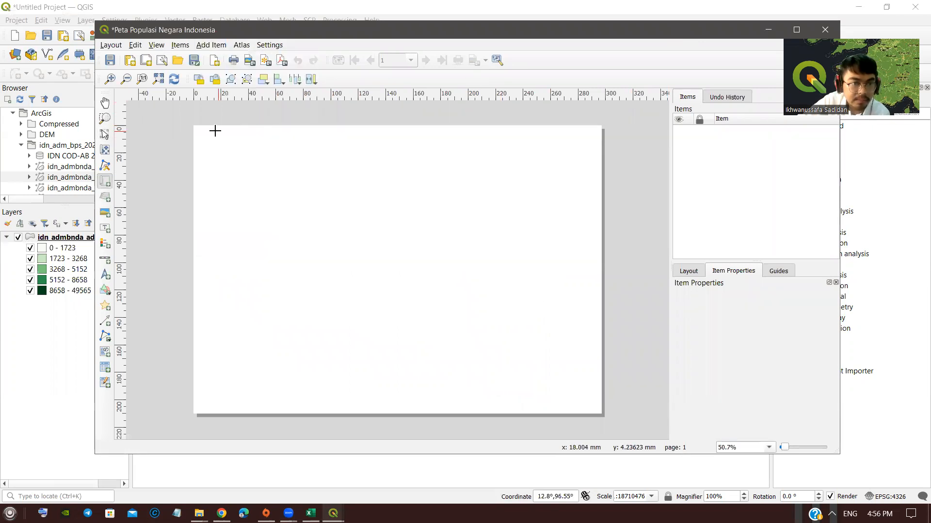
pyautogui.moveTo(200, 132); pyautogui.dragTo(589, 408)
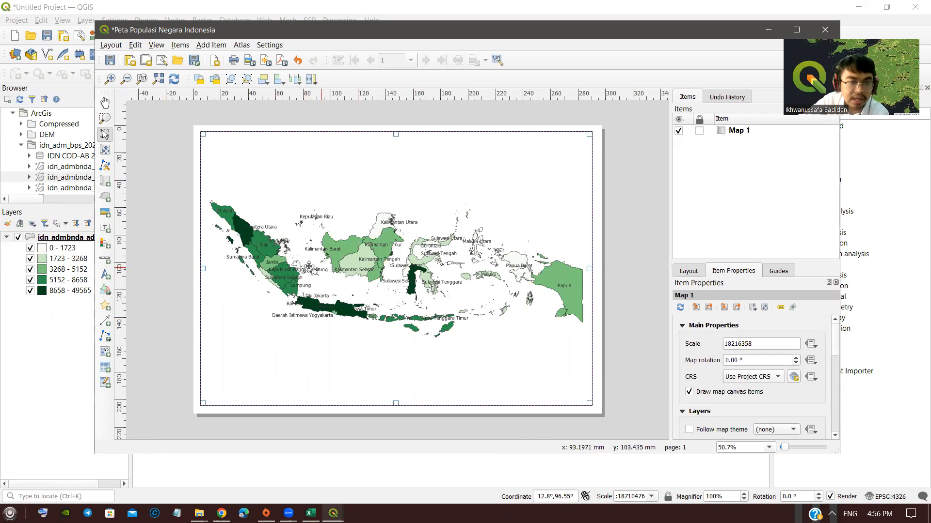
# Step: Export the layout to the Desktop as a JPG image named "Peta Populasi Negara Indonesia" at 300 dpi
pyautogui.click(110, 46)
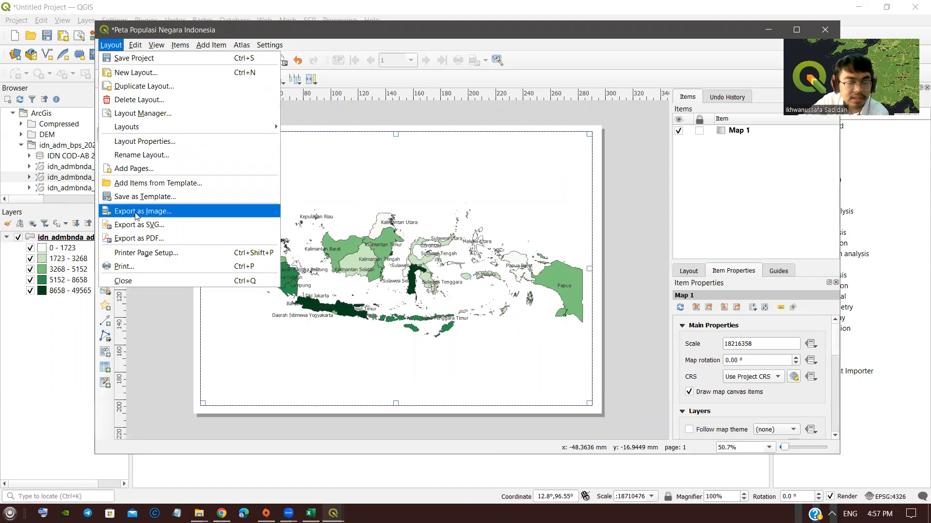
pyautogui.click(136, 213)
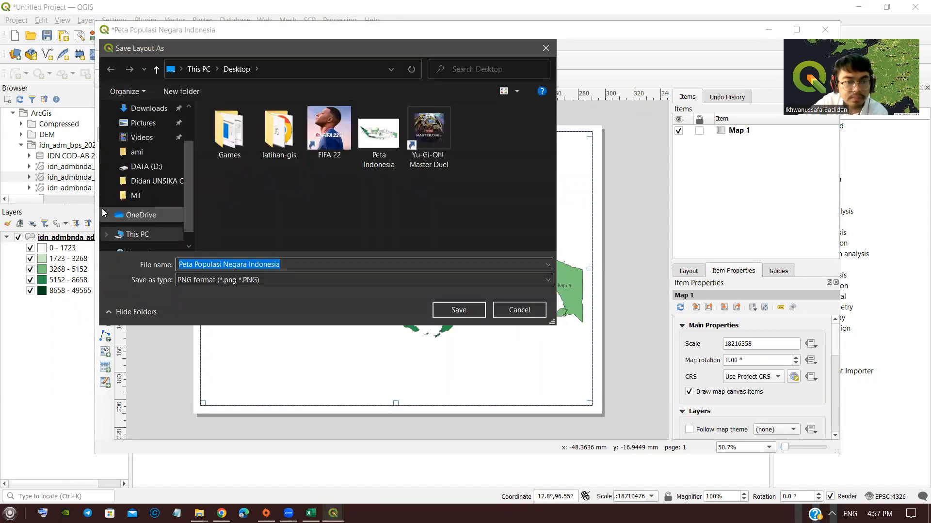
pyautogui.click(255, 281)
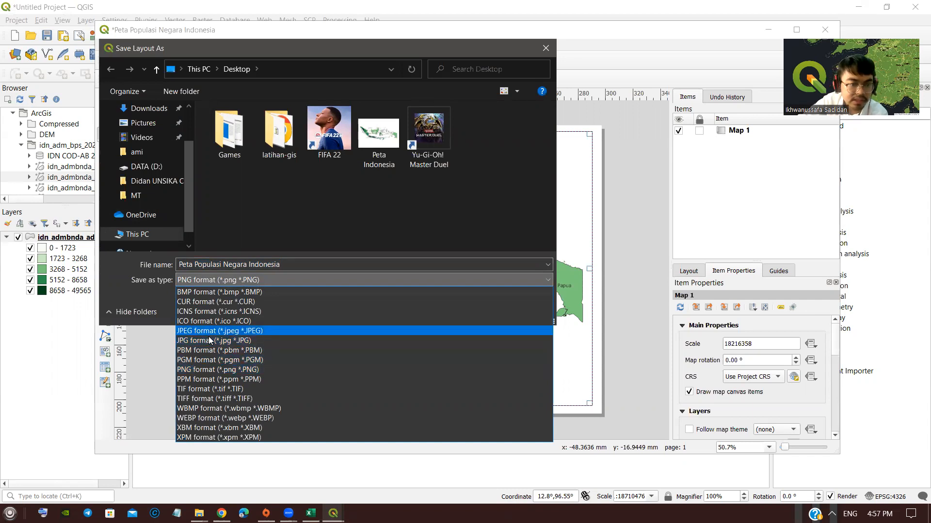
pyautogui.click(194, 341)
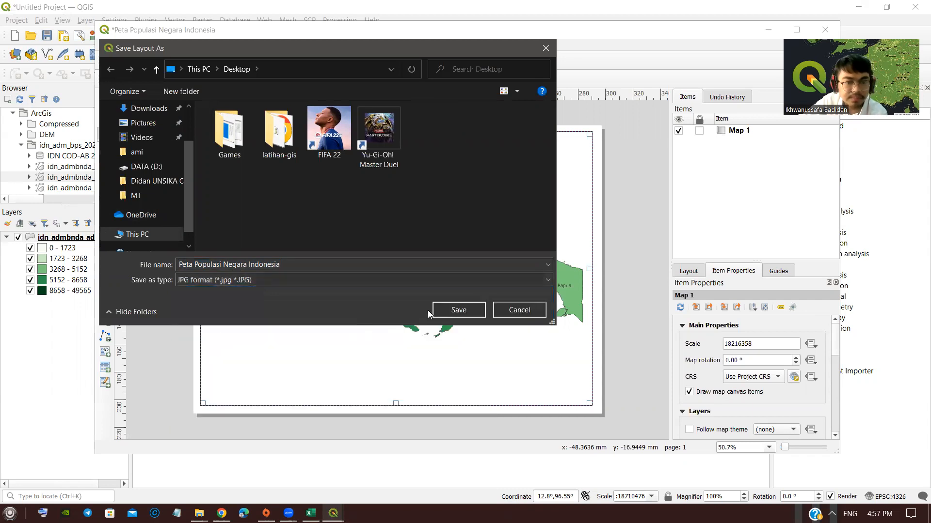
pyautogui.click(453, 311)
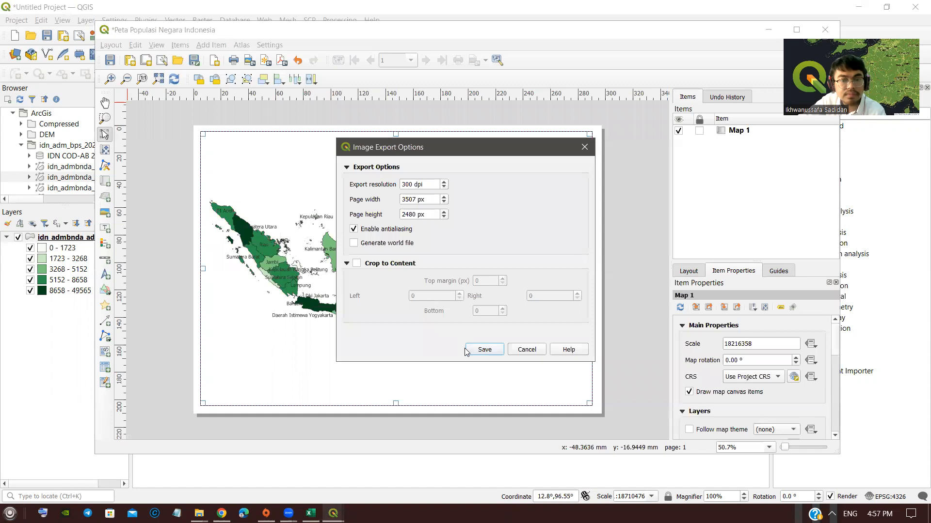
pyautogui.click(466, 349)
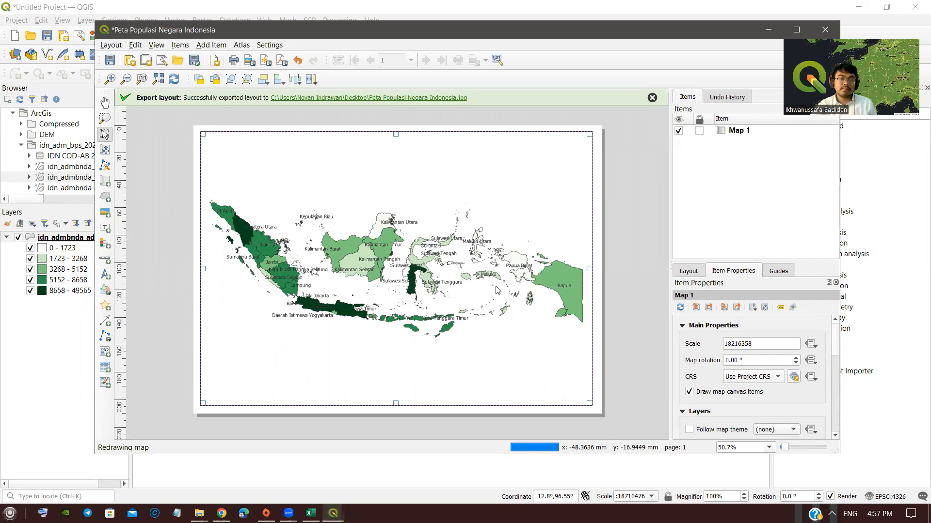
# Step: Open the exported JPG from its Desktop folder, inspect the map up close, and close the image and folder
pyautogui.click(311, 98)
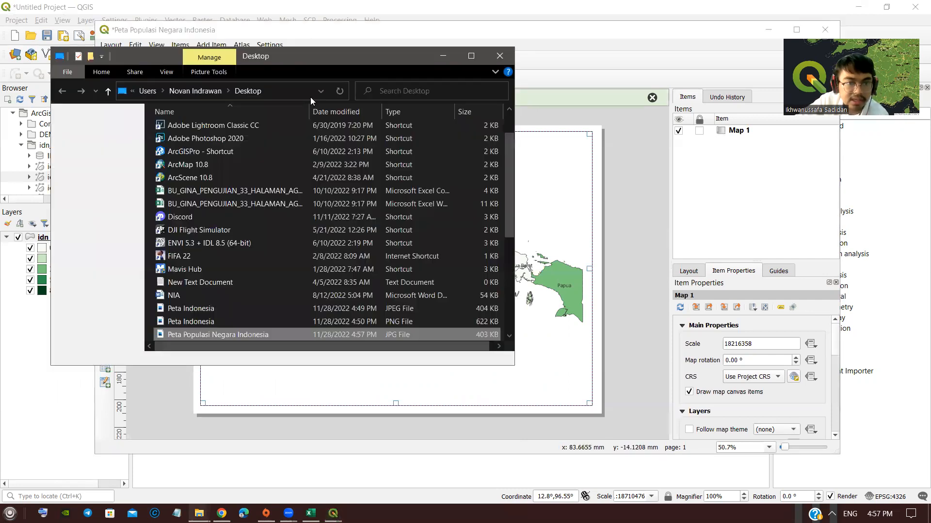
pyautogui.doubleClick(205, 335)
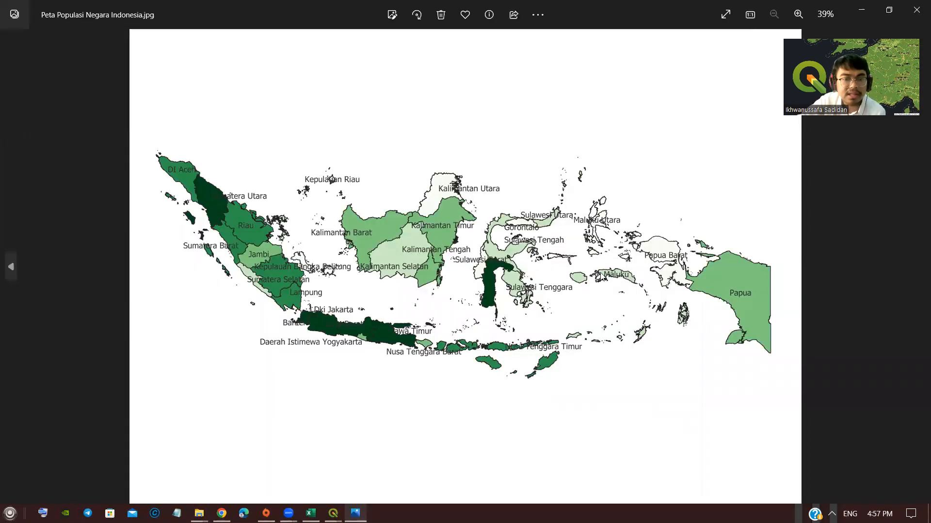
pyautogui.scroll(4, 335, 305)
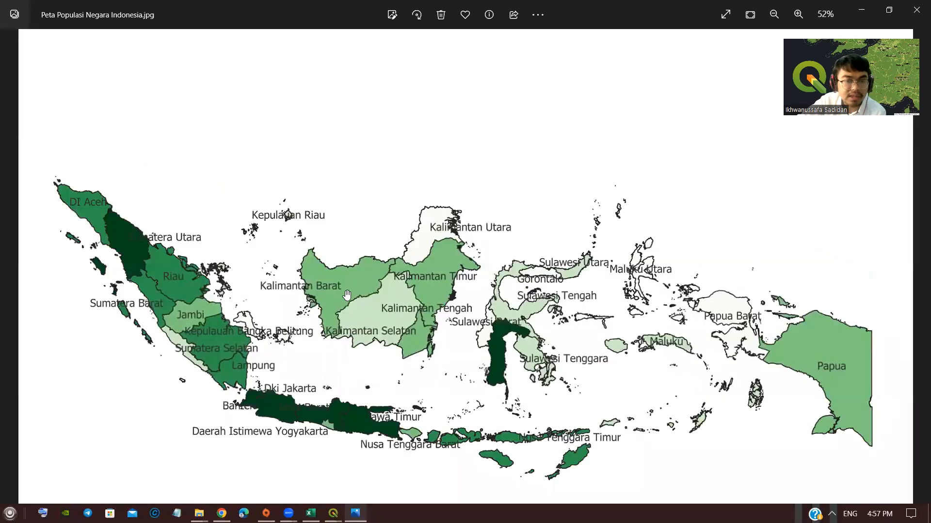
pyautogui.click(854, 7)
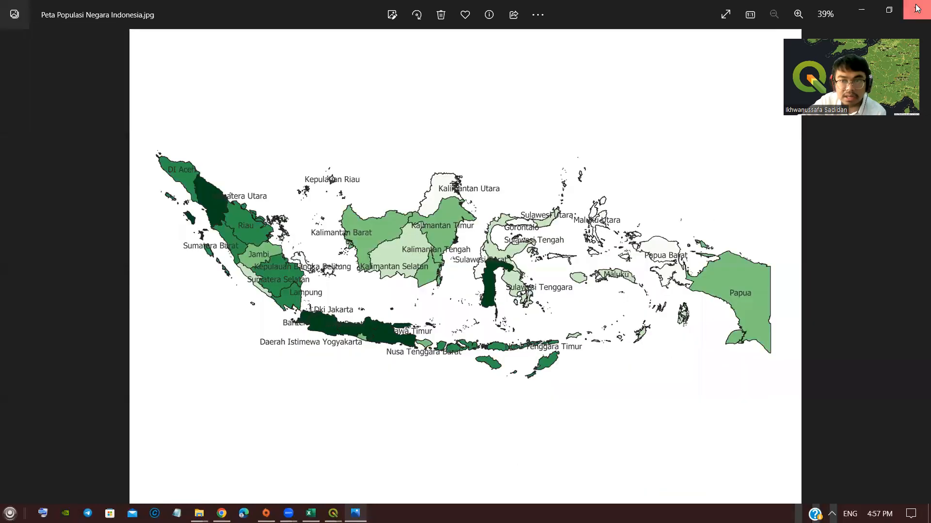
pyautogui.scroll(-1, 366, 331)
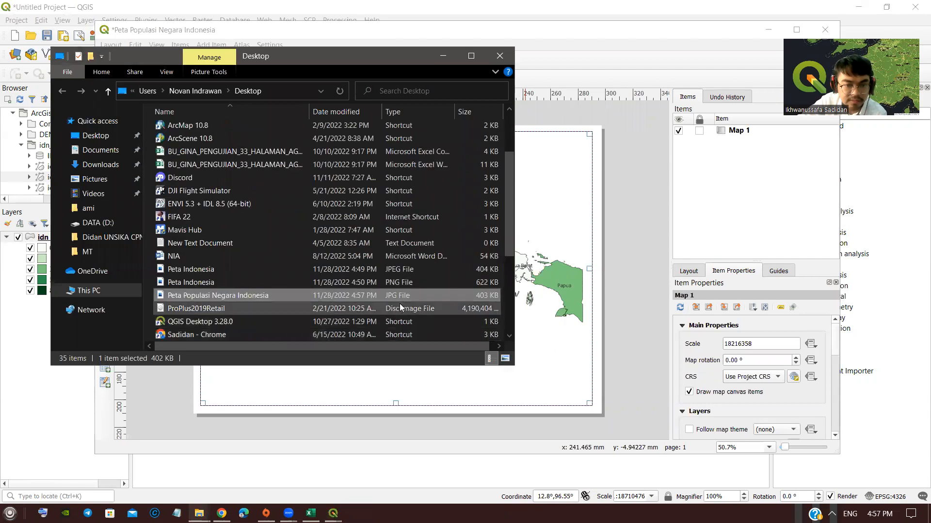
pyautogui.click(499, 56)
# Step: Review the image file formats available for exporting the layout, and close the export dialog without saving
pyautogui.click(111, 45)
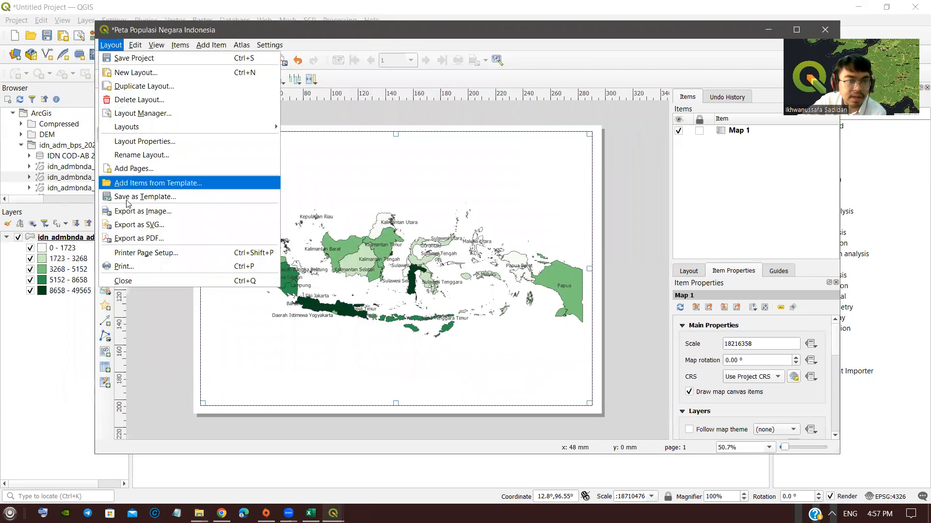
pyautogui.click(169, 218)
pyautogui.click(265, 280)
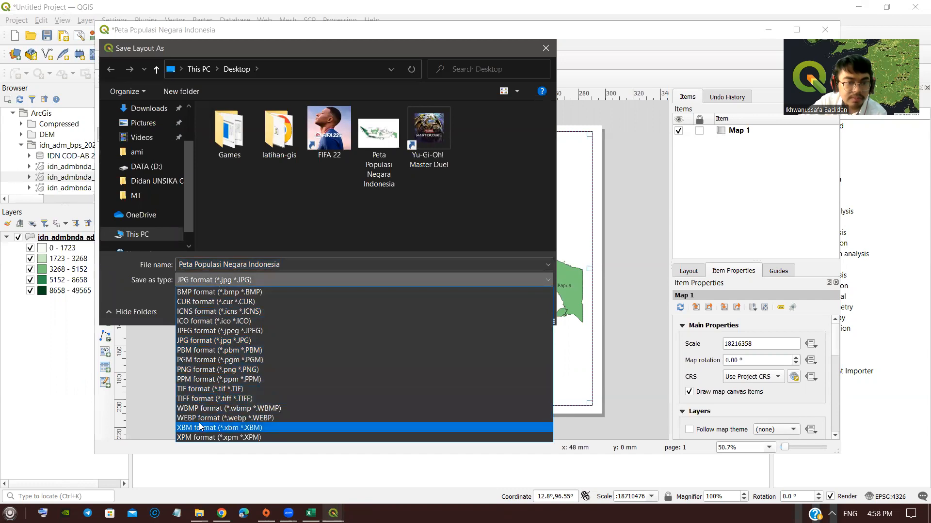
pyautogui.click(405, 257)
pyautogui.click(518, 312)
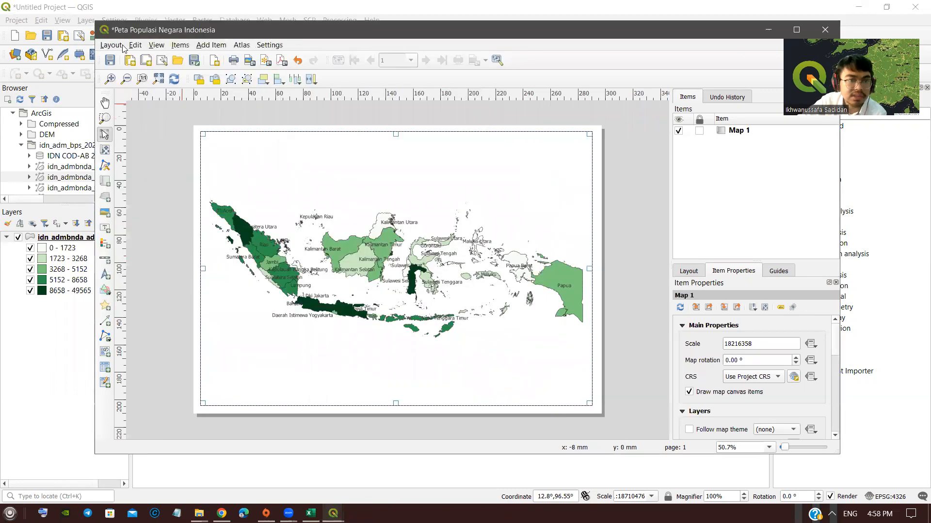
# Step: Minimize the current layout window and create a new print layout titled "Peta Populasi"
pyautogui.click(768, 29)
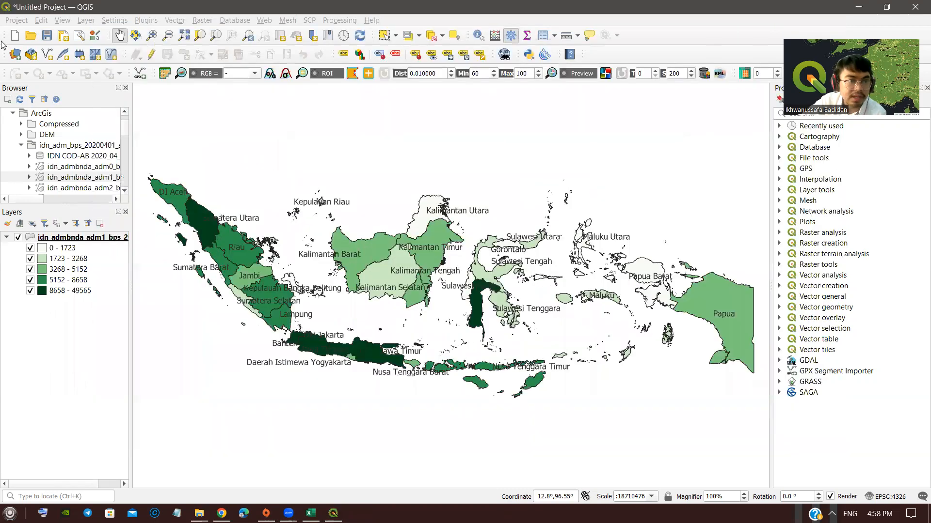
pyautogui.click(16, 19)
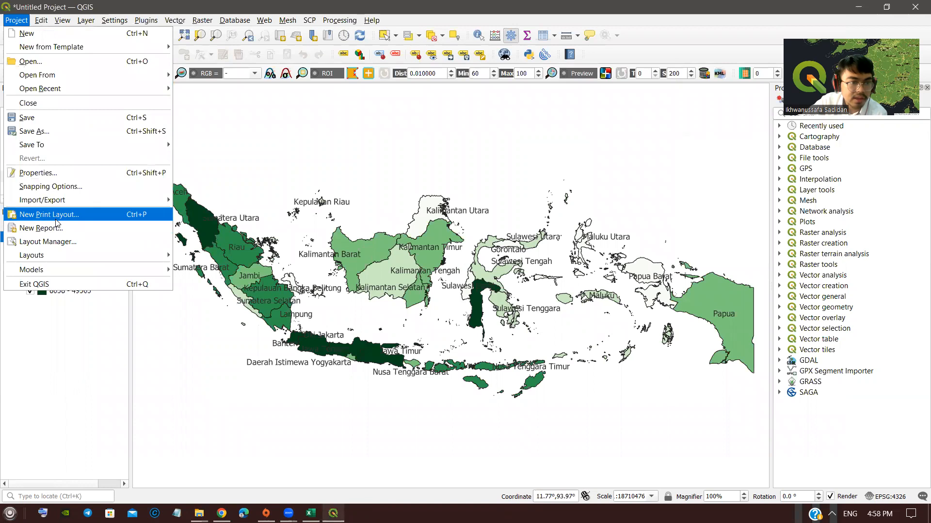
pyautogui.click(55, 217)
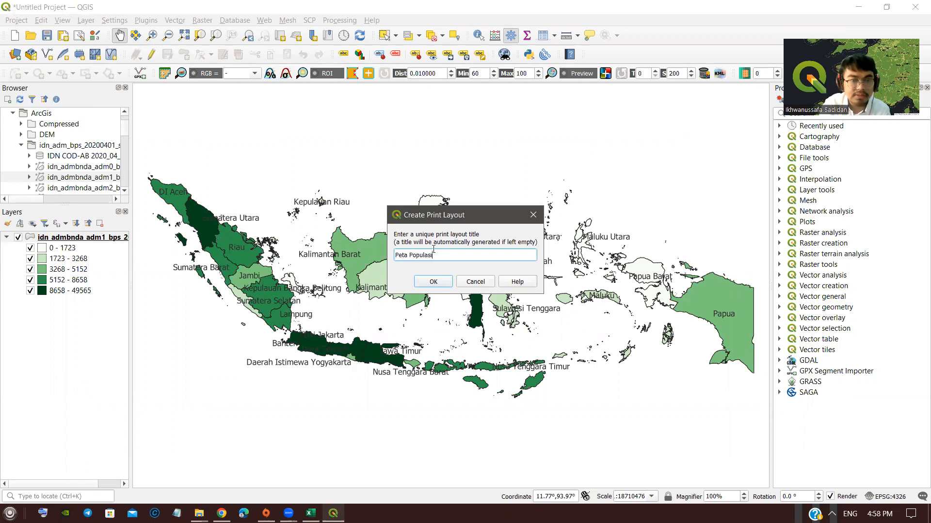
pyautogui.click(450, 285)
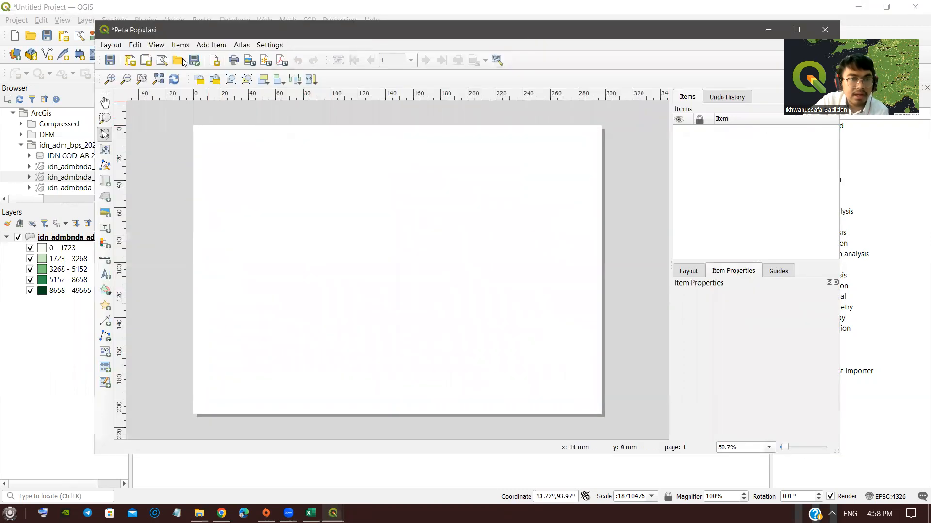
# Step: Add a map item to the Peta Populasi layout that covers nearly the whole page, leaving a narrow margin
pyautogui.click(204, 47)
pyautogui.click(204, 58)
pyautogui.moveTo(199, 136); pyautogui.dragTo(558, 401)
pyautogui.moveTo(577, 396)
pyautogui.mouseDown()
pyautogui.moveTo(589, 401)
pyautogui.moveTo(569, 409)
pyautogui.mouseUp()
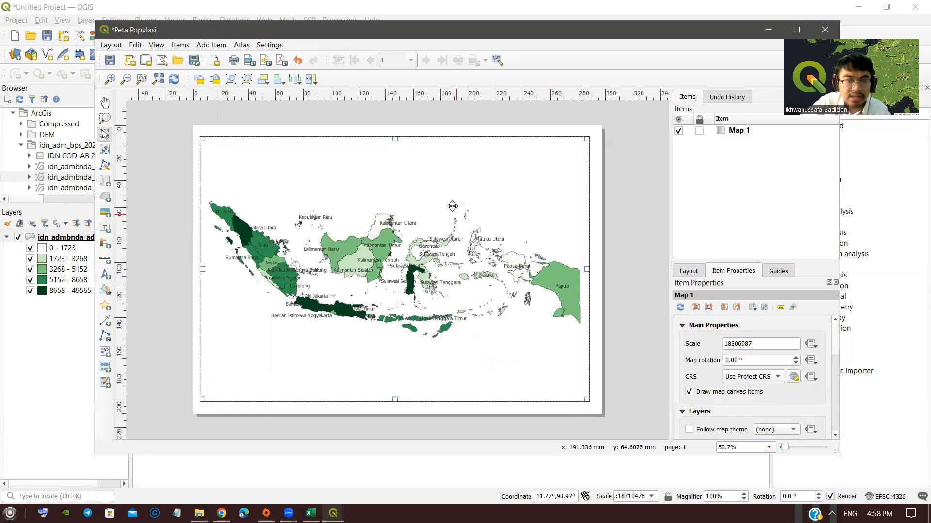
# Step: Look over the layout's save and export commands and close the Peta Populasi layout window
pyautogui.click(111, 45)
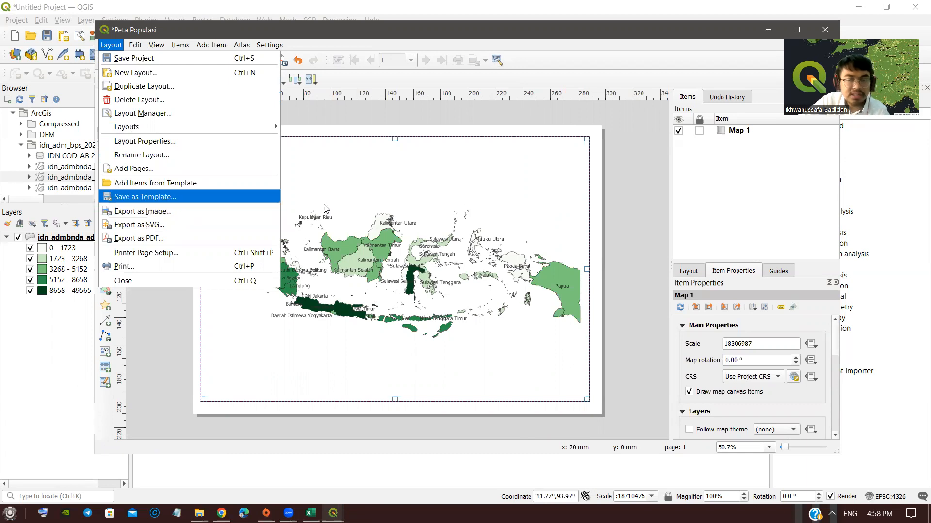
pyautogui.click(702, 38)
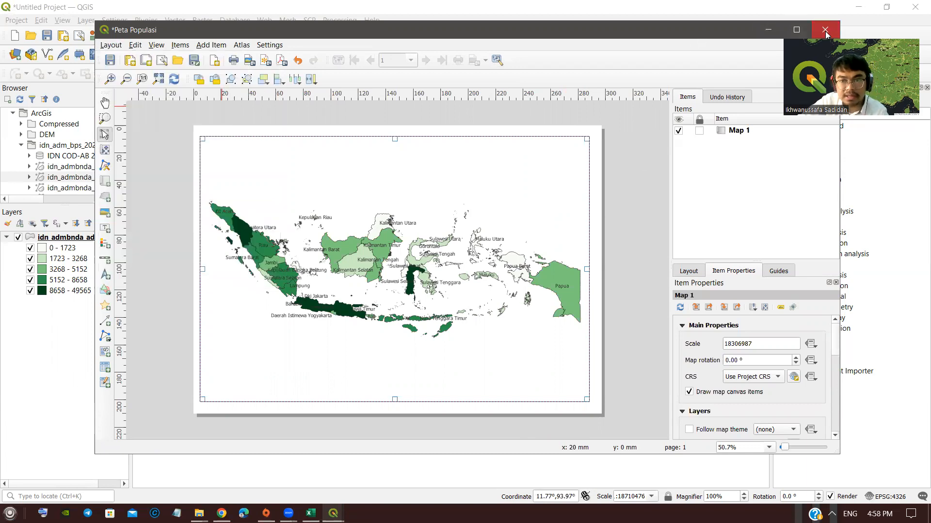
pyautogui.click(819, 31)
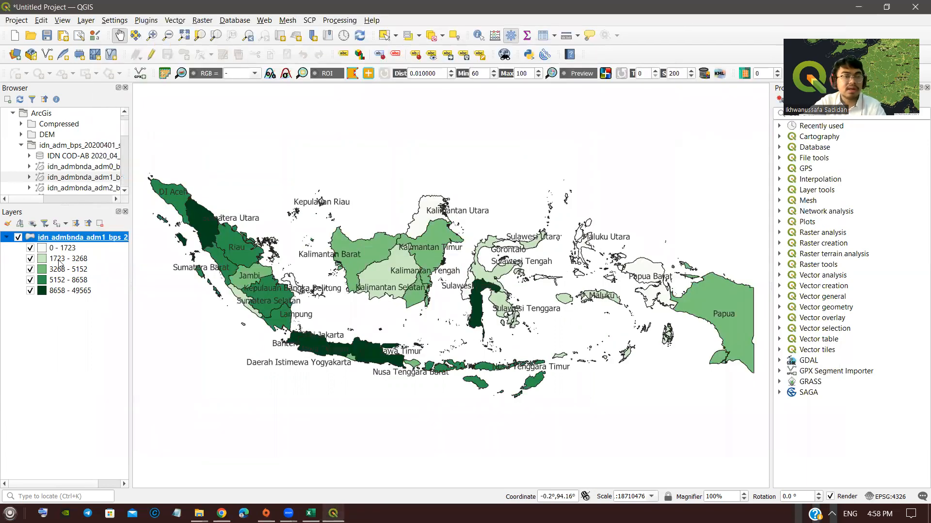
# Step: Remove the idn_admbnda_adm1 province layer from the project
pyautogui.rightClick(76, 237)
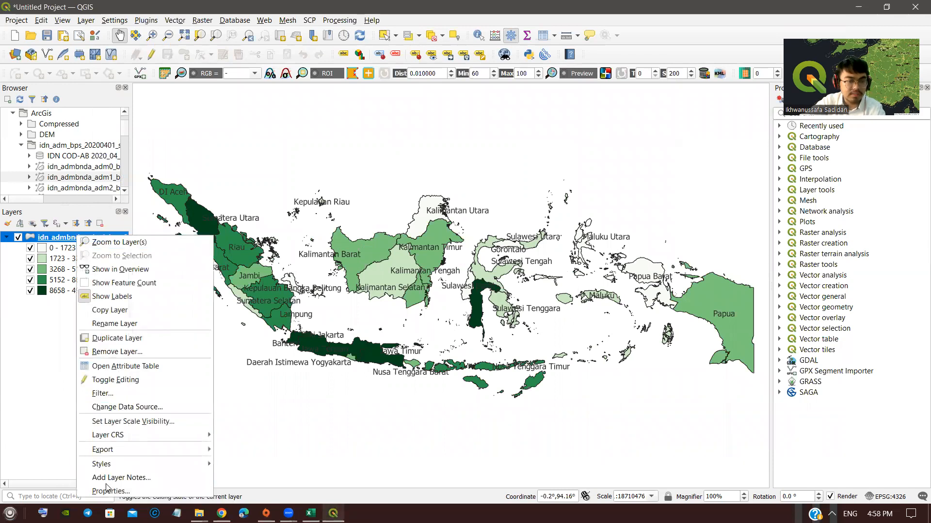
pyautogui.click(111, 353)
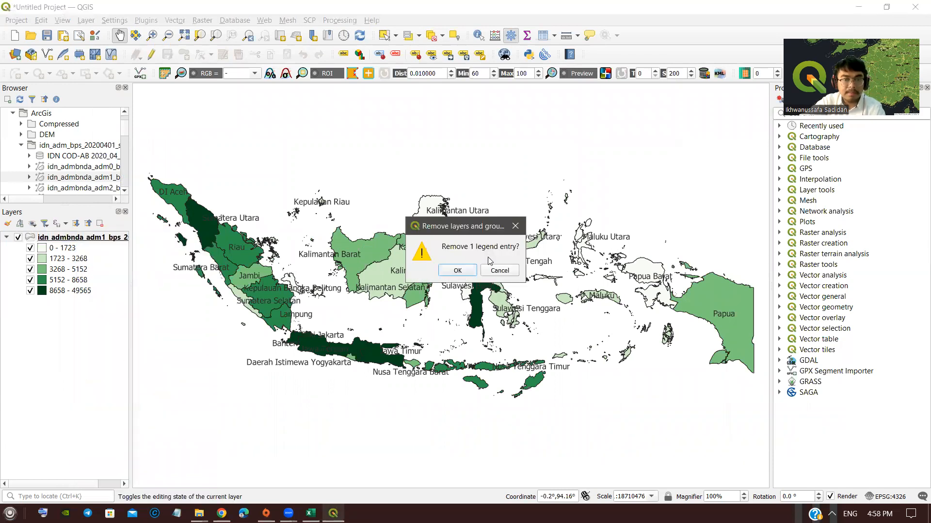
pyautogui.click(448, 270)
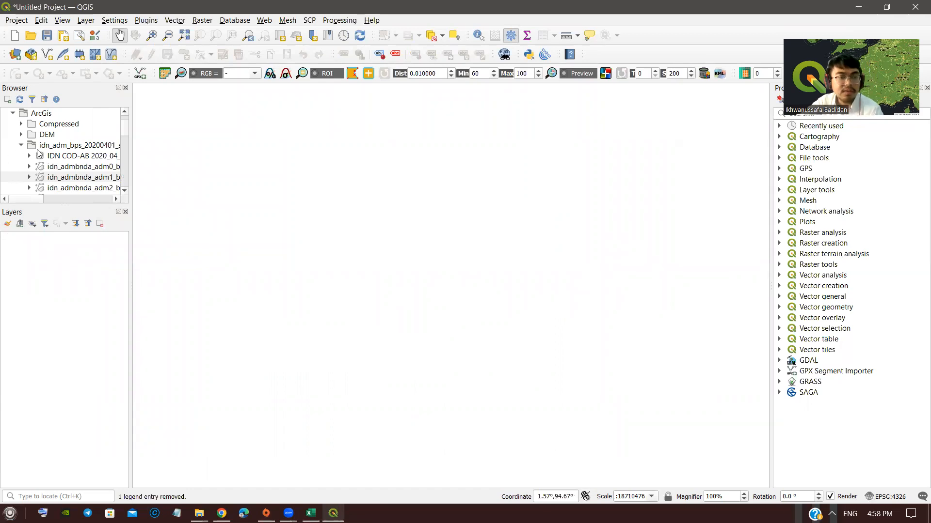
# Step: Collapse the idn_adm_bps_20200401 data folder and browse the D: drive to the KAB. KARAWANG folder inside MODUL GIS/Latihan, expanding it
pyautogui.click(20, 146)
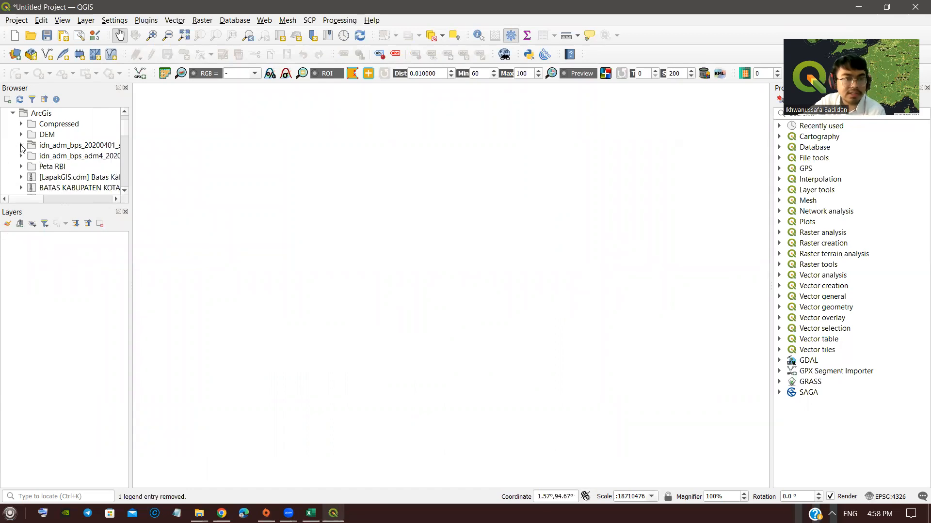
pyautogui.scroll(-3, 24, 155)
pyautogui.scroll(3, 28, 165)
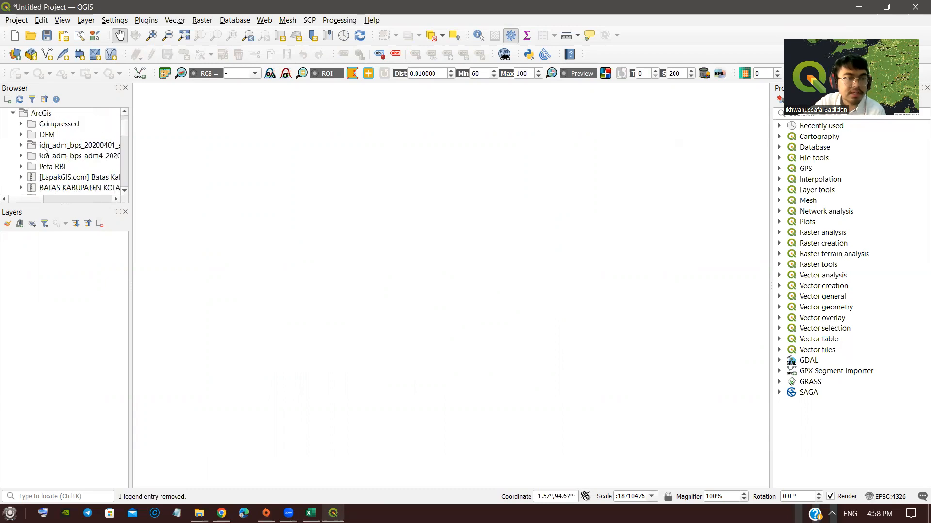
pyautogui.scroll(-2, 29, 169)
pyautogui.scroll(3, 69, 170)
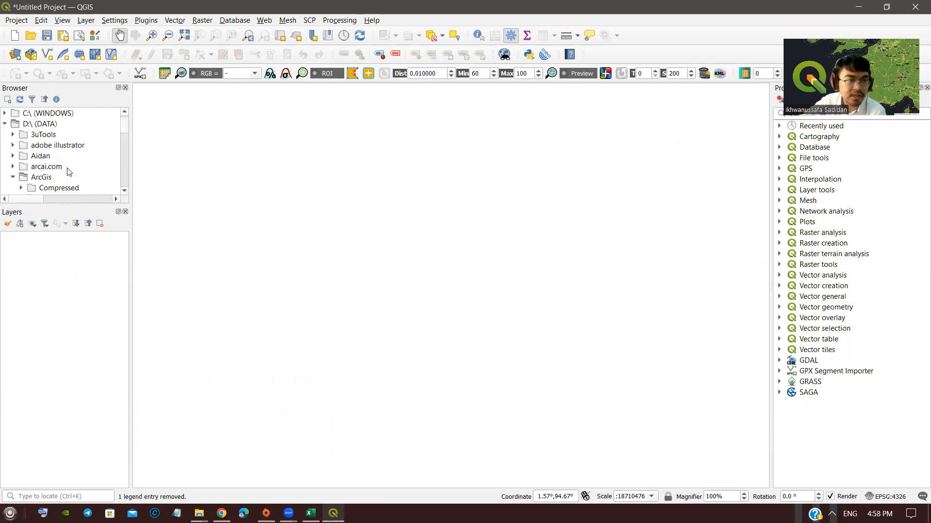
pyautogui.scroll(-5, 31, 188)
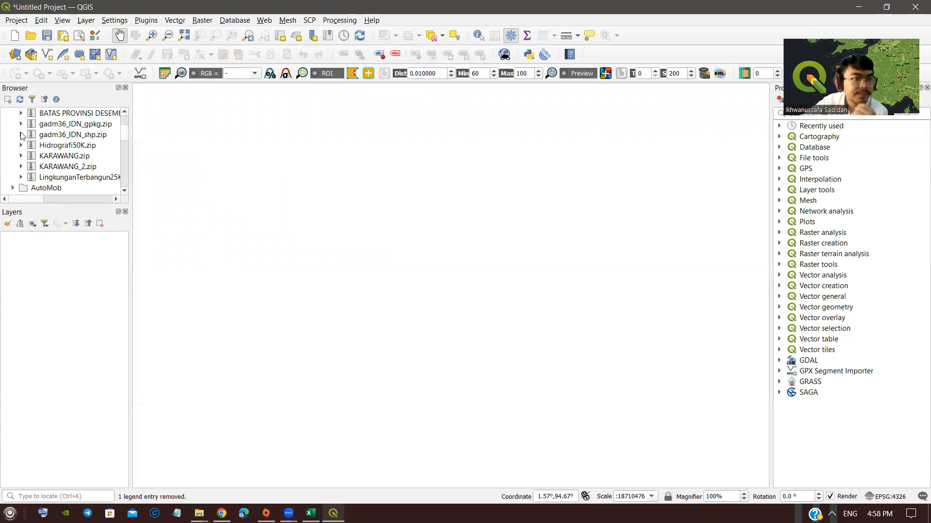
pyautogui.scroll(-10, 27, 145)
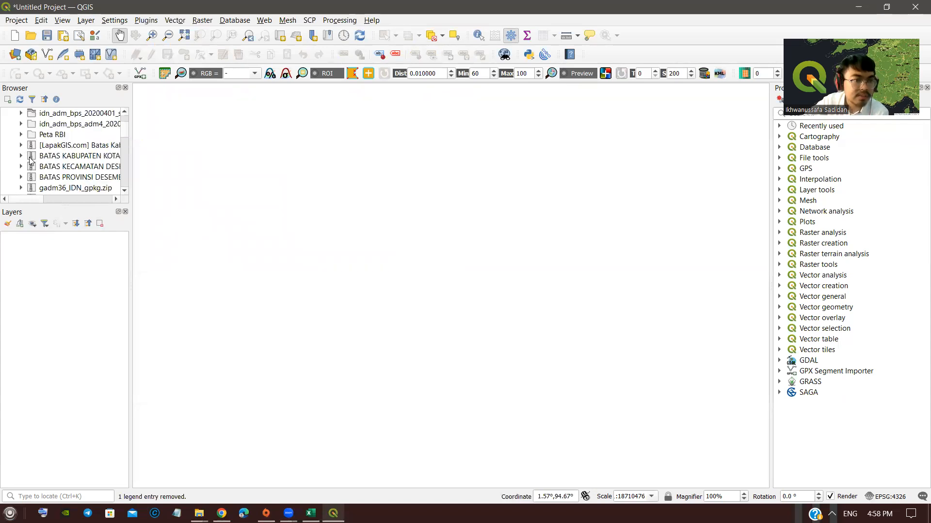
pyautogui.scroll(10, 29, 160)
pyautogui.scroll(-6, 39, 160)
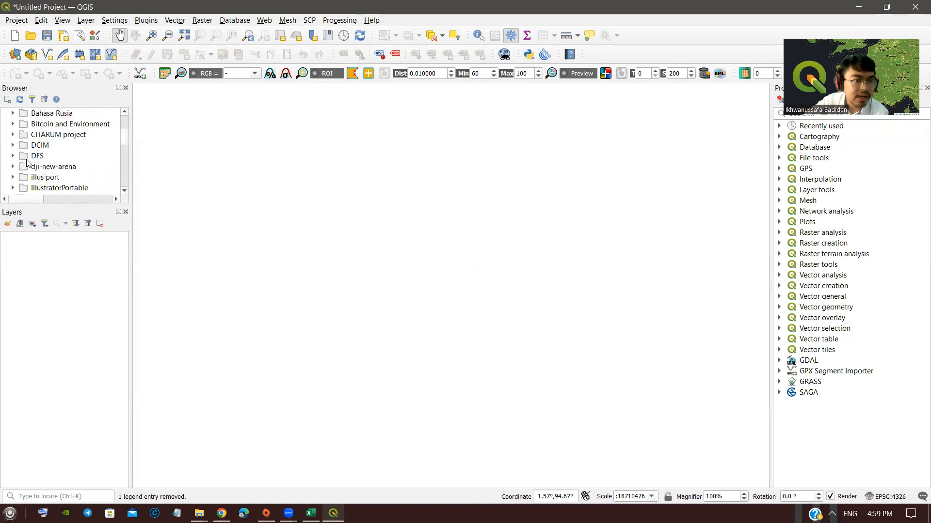
pyautogui.scroll(-4, 36, 155)
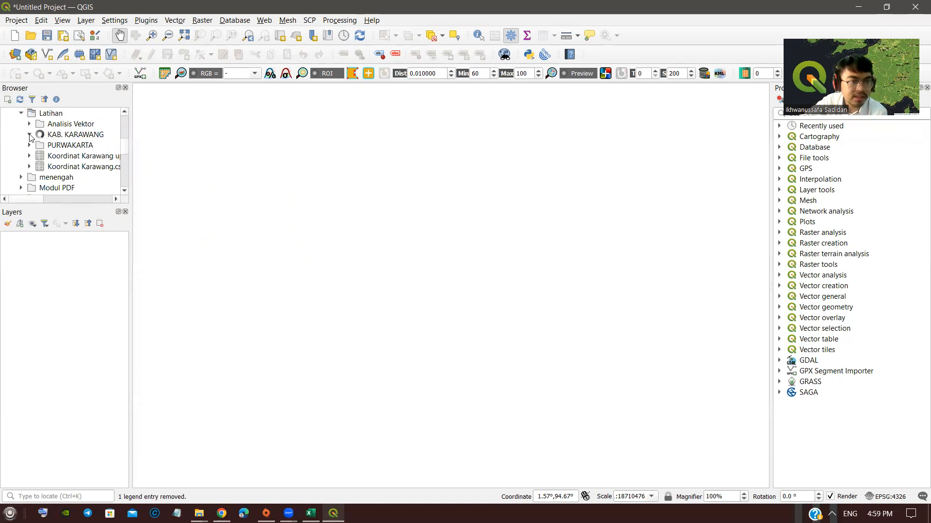
pyautogui.click(29, 134)
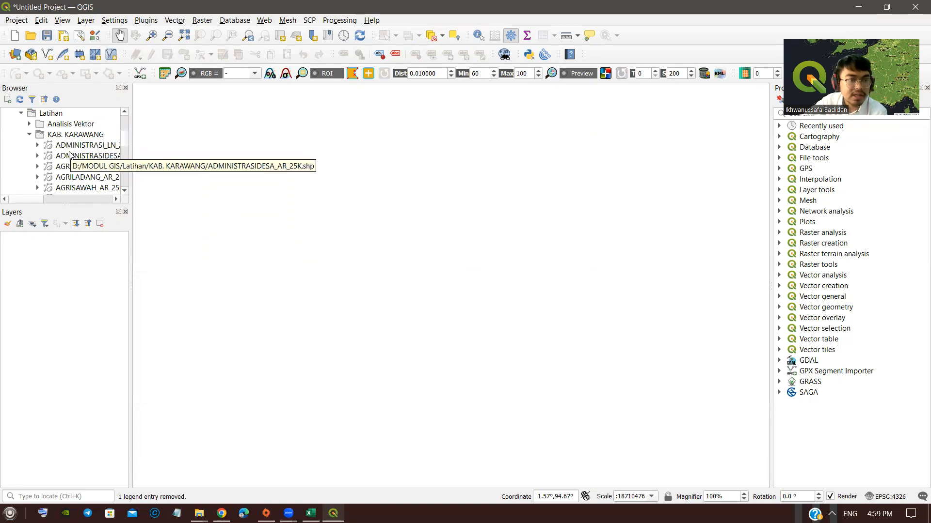
# Step: Add the ADMINISTRASIDESA_AR_25K shapefile from the KAB. KARAWANG folder to the project as a layer
pyautogui.hscroll(2, 76, 197)
pyautogui.moveTo(81, 202); pyautogui.dragTo(19, 202)
pyautogui.moveTo(89, 158); pyautogui.dragTo(68, 262)
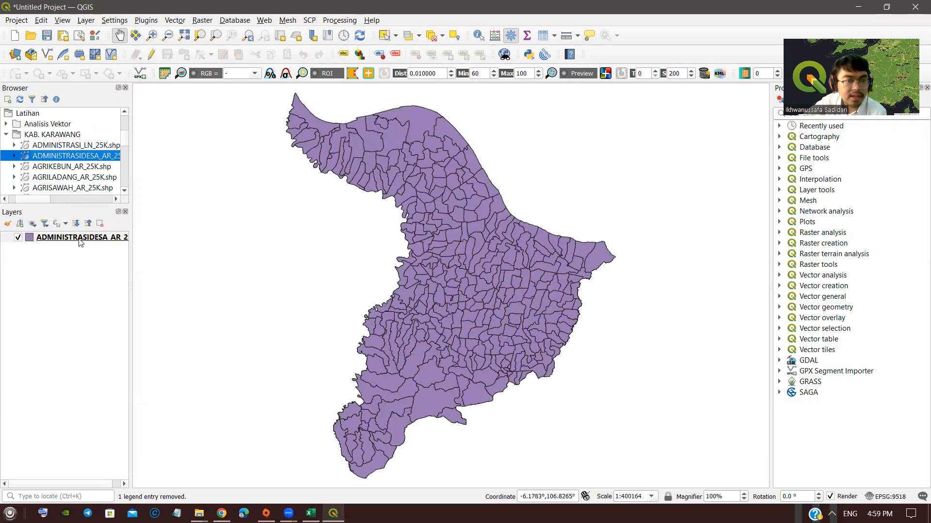
# Step: Change the ADMINISTRASIDESA_AR_25K layer's single-symbol fill colour to bright green and apply it
pyautogui.rightClick(80, 239)
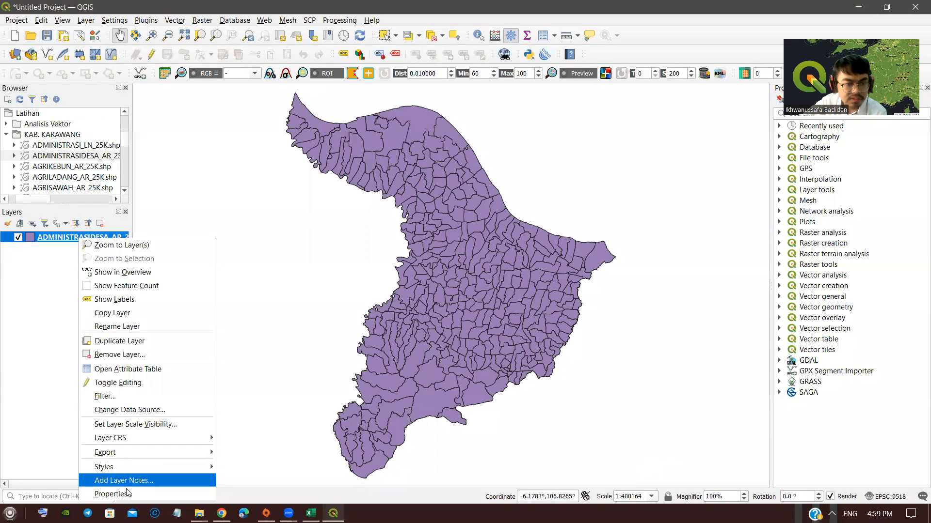
pyautogui.click(106, 494)
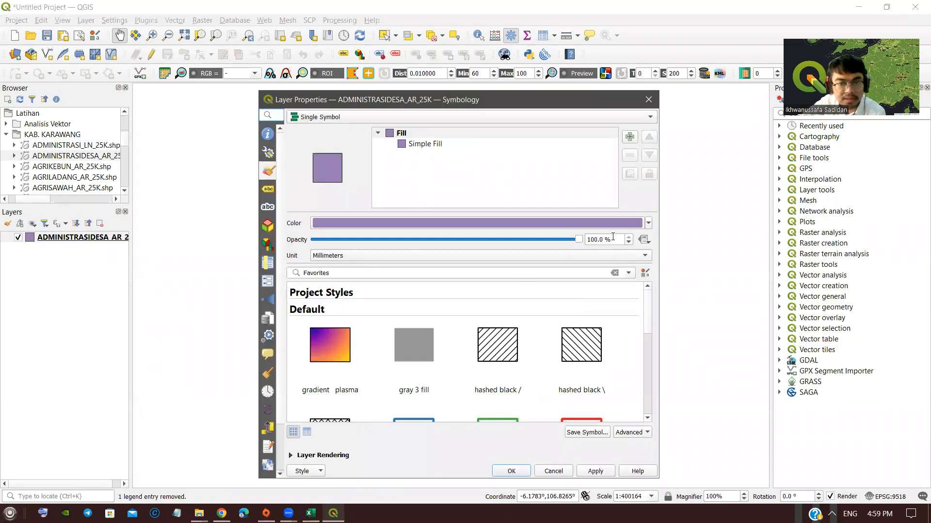
pyautogui.click(647, 223)
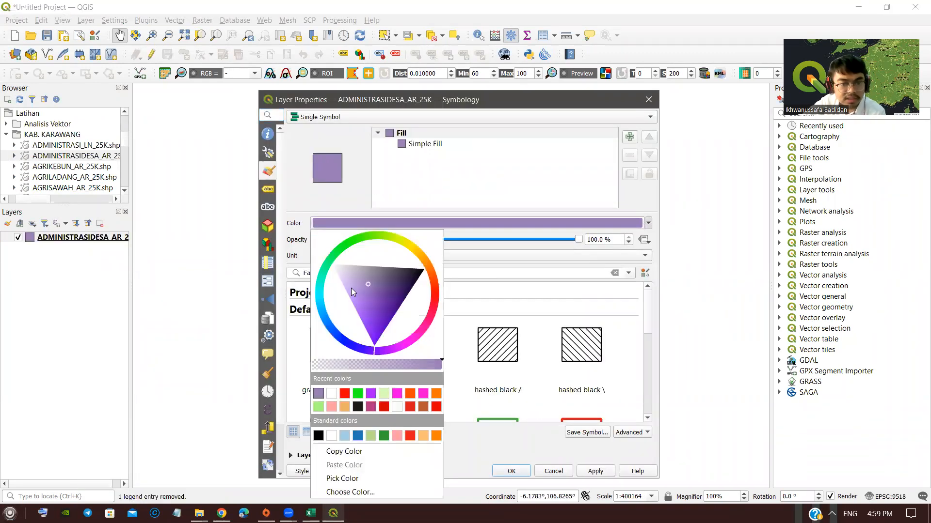
pyautogui.click(350, 286)
pyautogui.moveTo(325, 274); pyautogui.dragTo(328, 254)
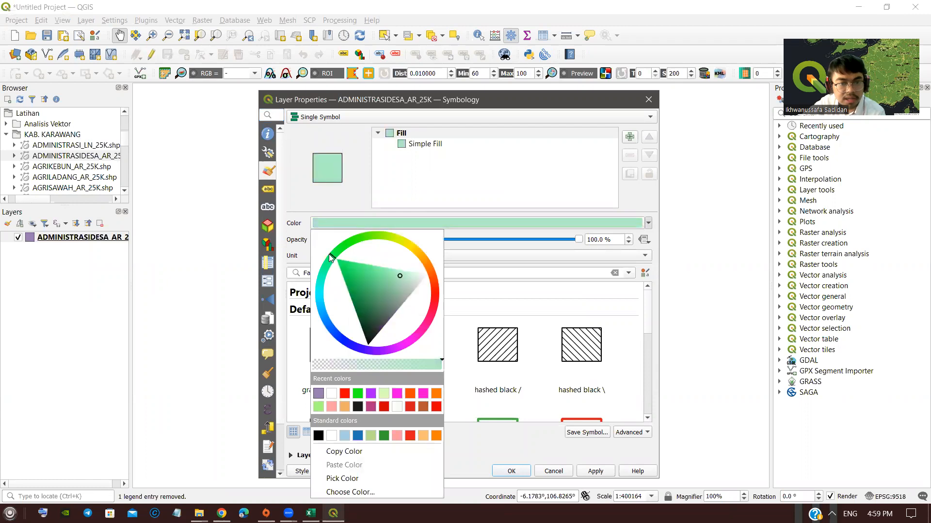
pyautogui.click(358, 263)
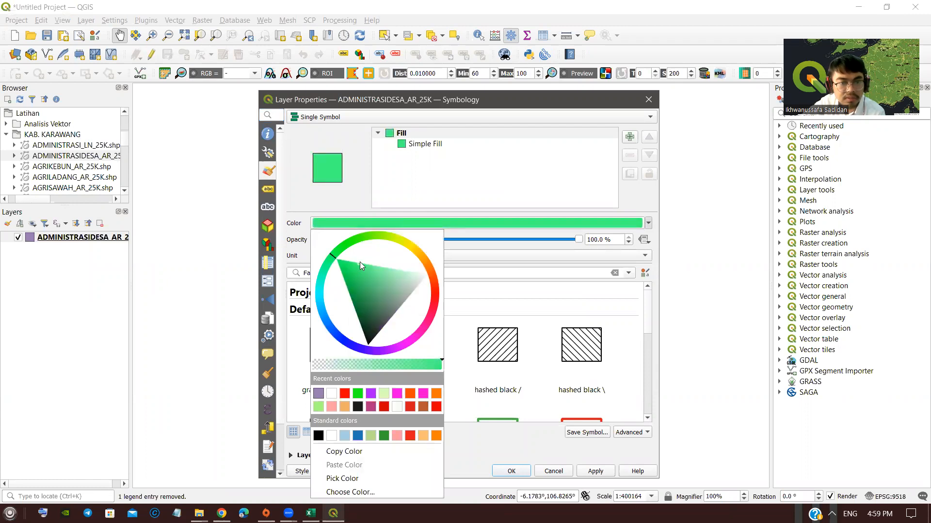
pyautogui.click(336, 260)
pyautogui.click(363, 238)
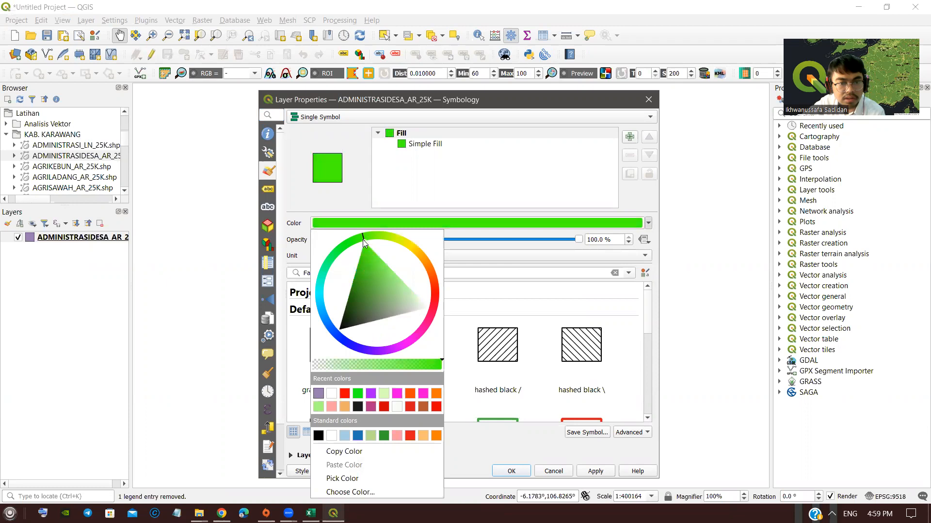
pyautogui.click(595, 471)
pyautogui.click(513, 471)
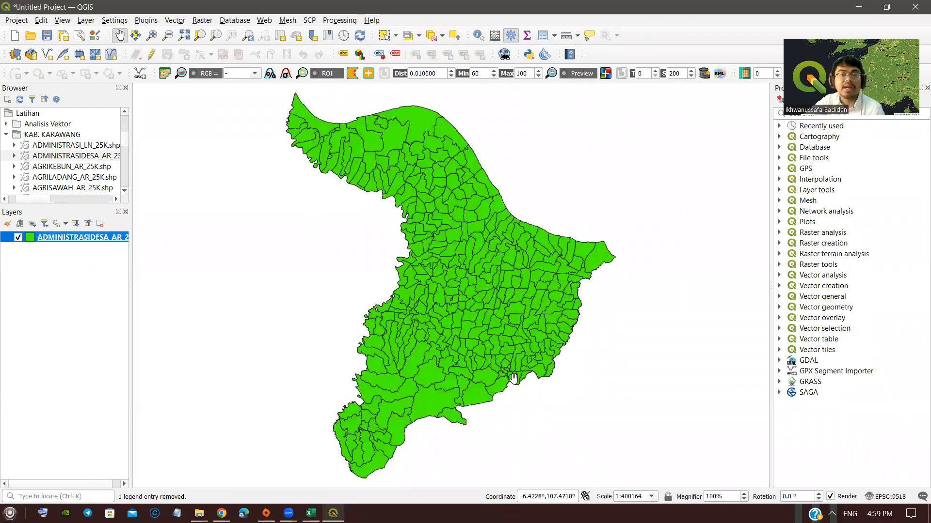
# Step: Add the SUNGAI_LN_25K river shapefile from the KAB. KARAWANG folder to the project above the village boundaries layer
pyautogui.rightClick(88, 240)
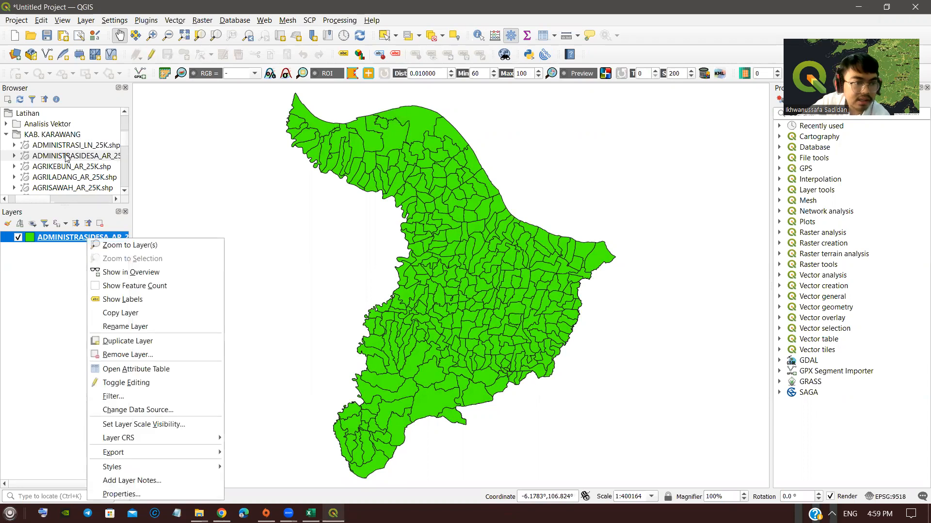
pyautogui.click(120, 146)
pyautogui.scroll(-3, 123, 143)
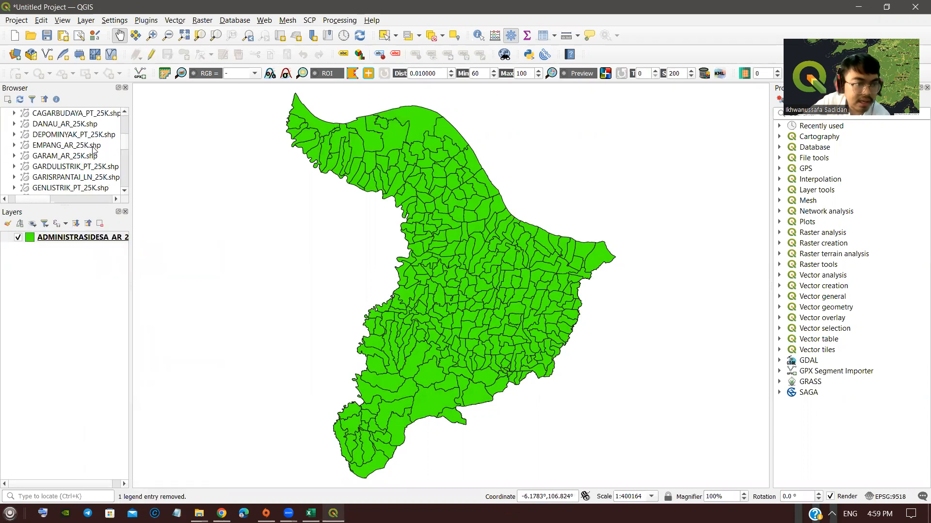
pyautogui.scroll(-2, 49, 171)
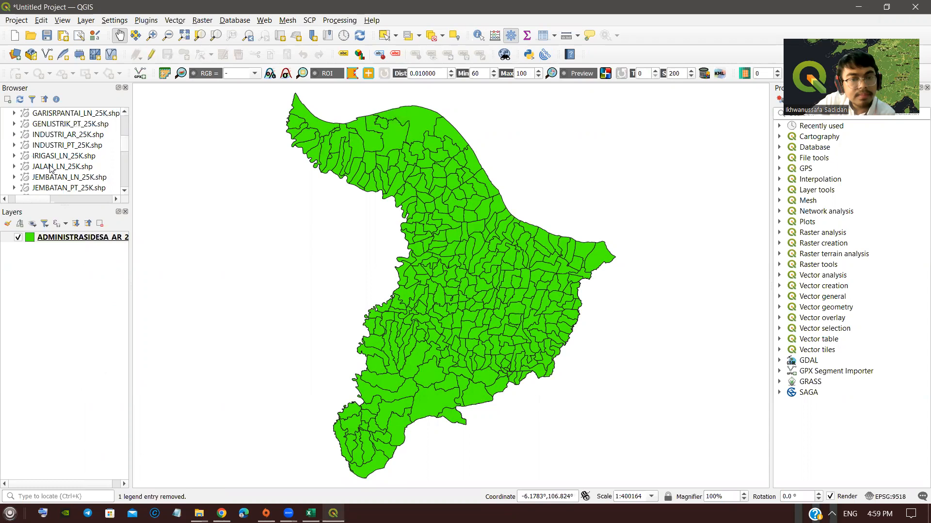
pyautogui.scroll(1, 48, 180)
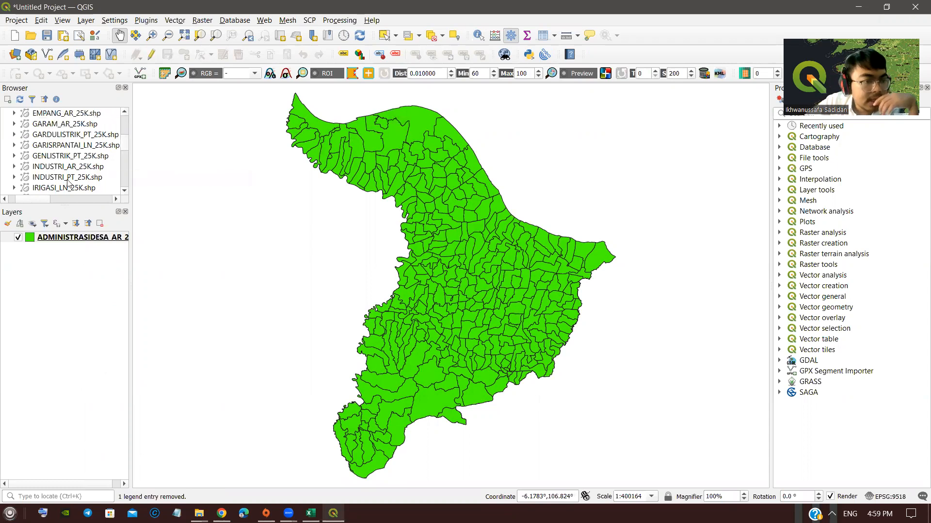
pyautogui.scroll(-1, 65, 183)
pyautogui.scroll(-1, 51, 173)
pyautogui.scroll(2, 54, 174)
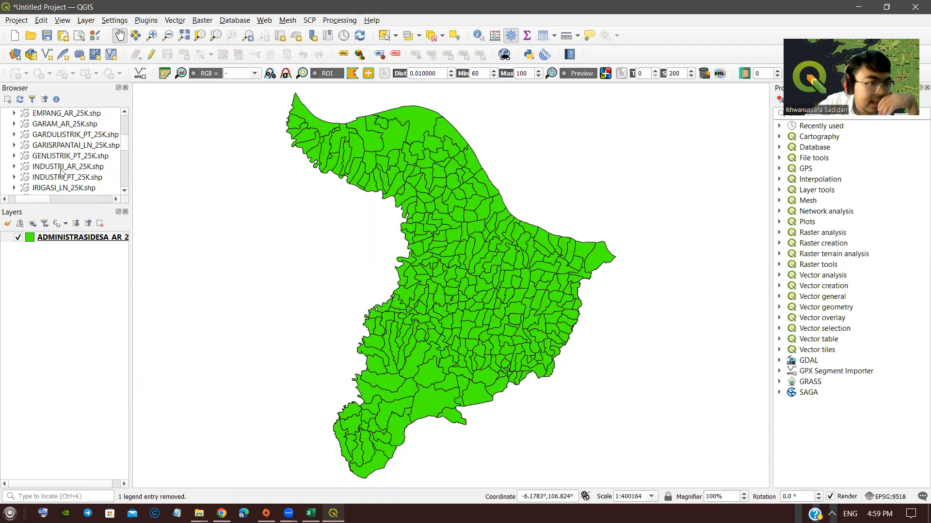
pyautogui.scroll(-3, 61, 170)
pyautogui.scroll(-6, 60, 179)
pyautogui.scroll(-6, 61, 178)
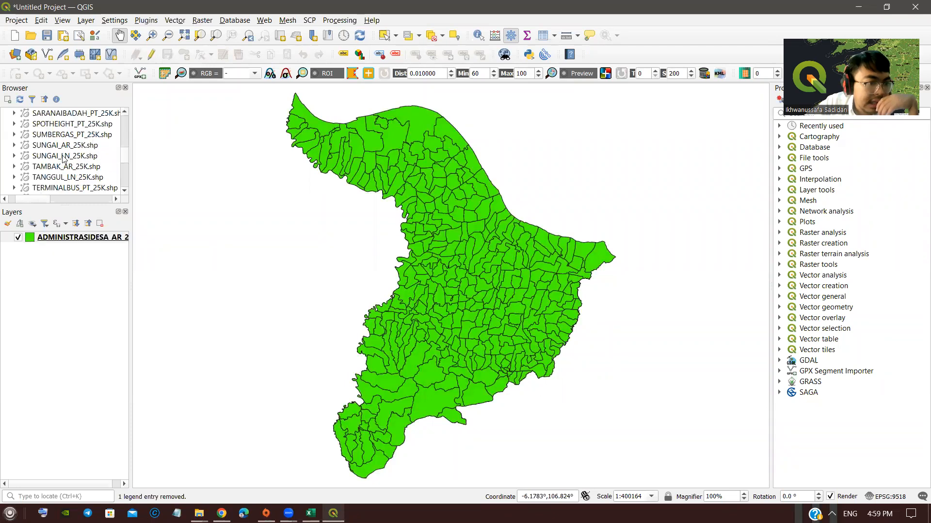
pyautogui.moveTo(57, 160); pyautogui.dragTo(66, 260)
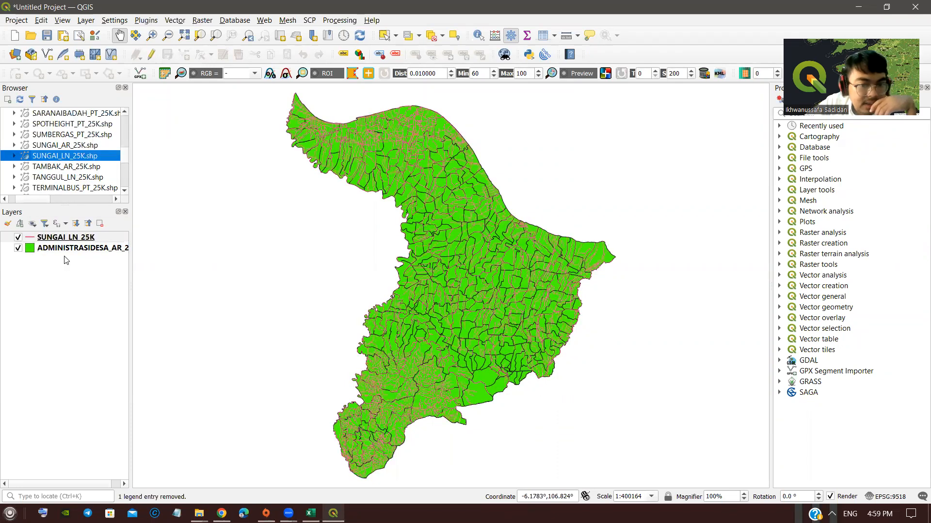
# Step: Style the SUNGAI_LN_25K layer with the "simple blue line" preset symbol and apply it
pyautogui.rightClick(79, 243)
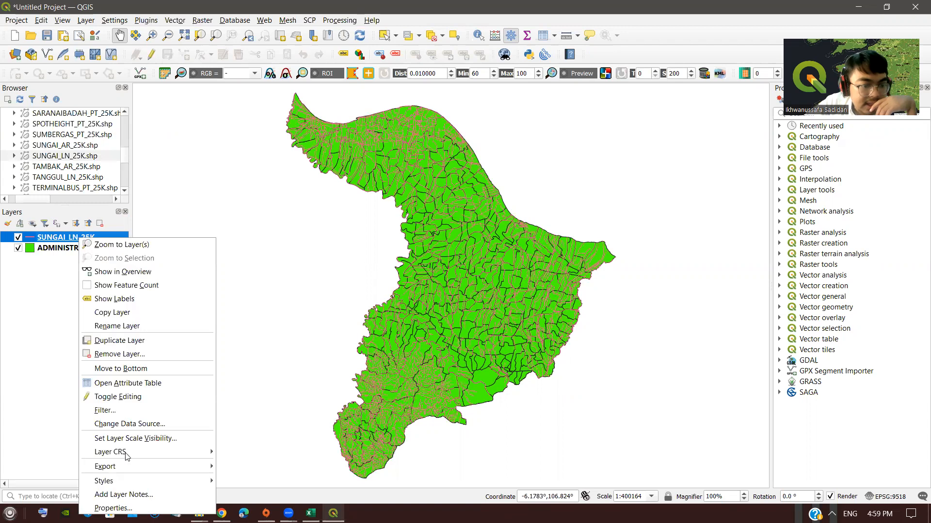
pyautogui.click(140, 504)
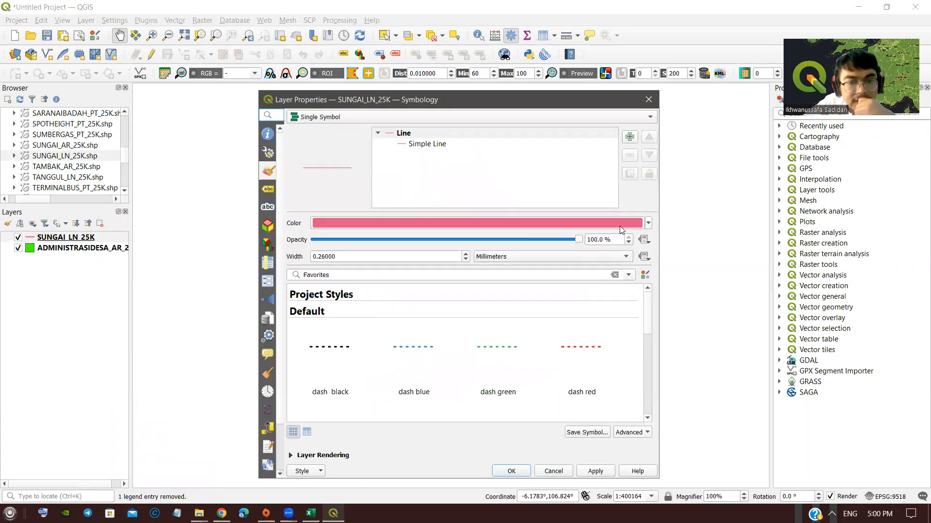
pyautogui.scroll(-5, 515, 360)
pyautogui.scroll(4, 424, 372)
pyautogui.scroll(-2, 458, 373)
pyautogui.scroll(1, 530, 376)
pyautogui.click(594, 344)
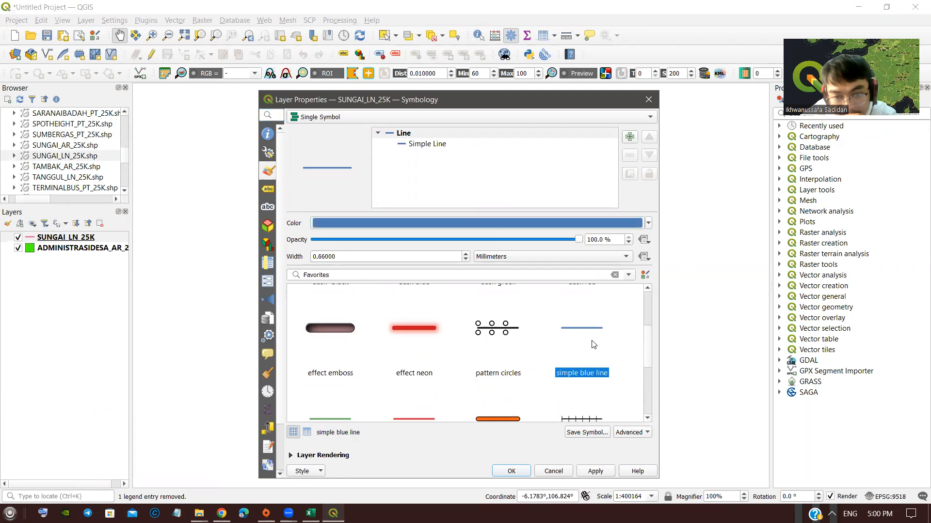
pyautogui.click(601, 472)
pyautogui.click(509, 473)
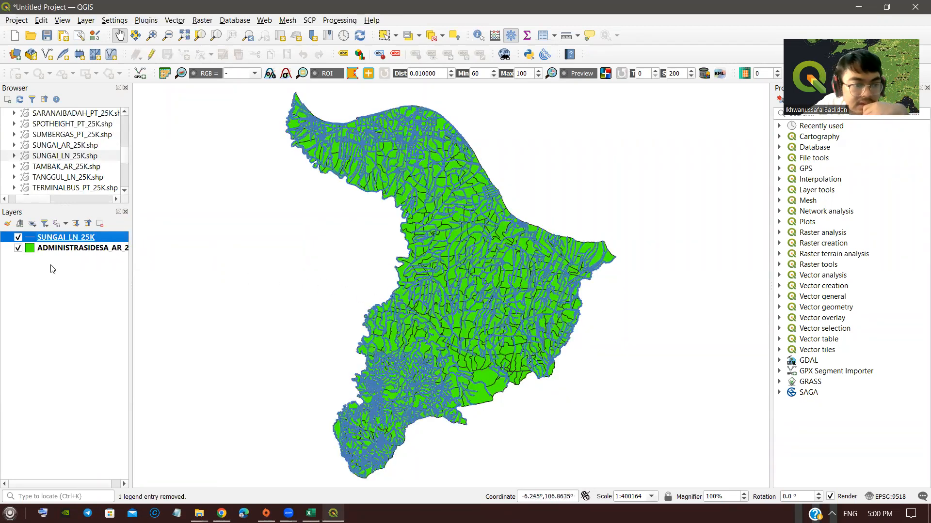
# Step: Set the SUNGAI_LN_25K line width to 0.1 millimetres and apply it
pyautogui.rightClick(60, 240)
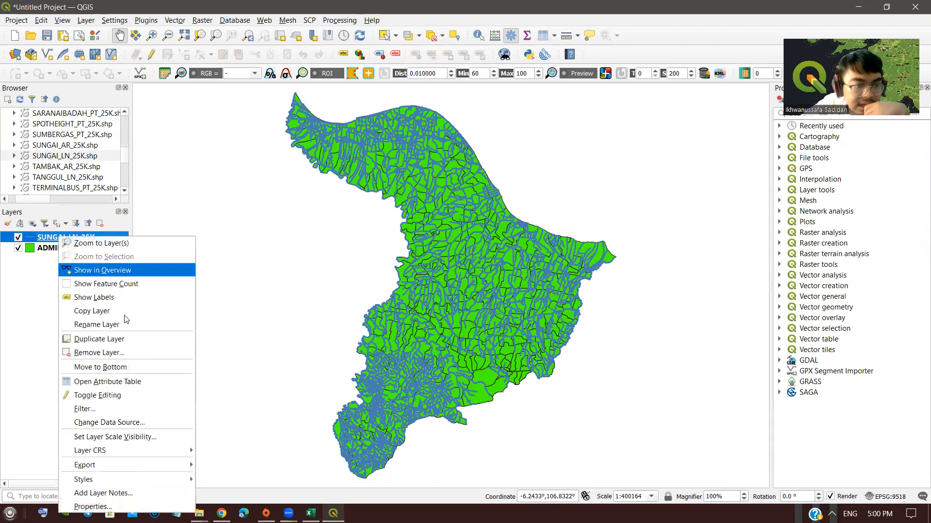
pyautogui.click(124, 507)
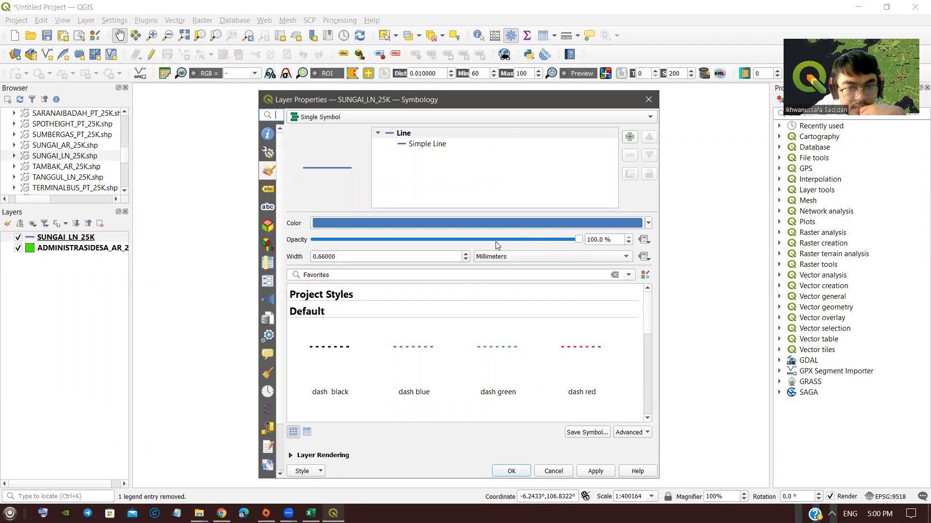
pyautogui.click(467, 259)
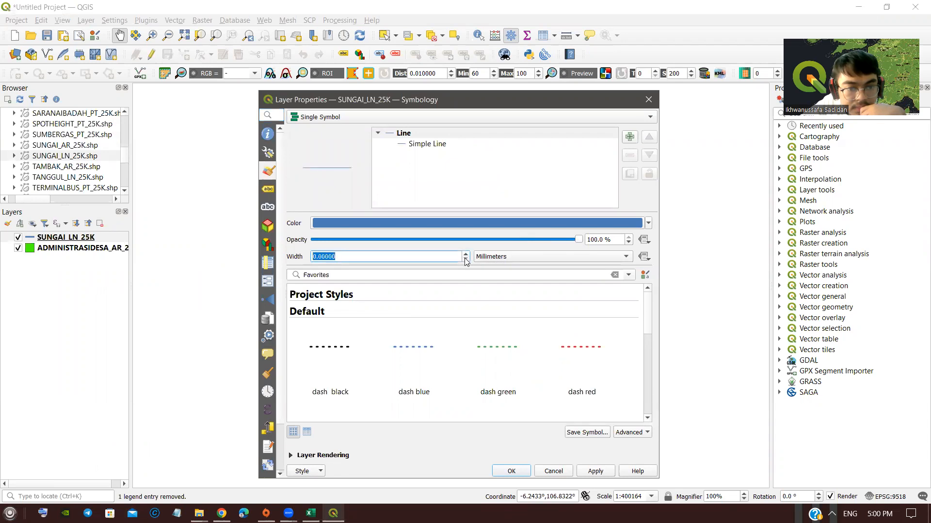
pyautogui.click(317, 257)
pyautogui.write('1')
pyautogui.click(595, 471)
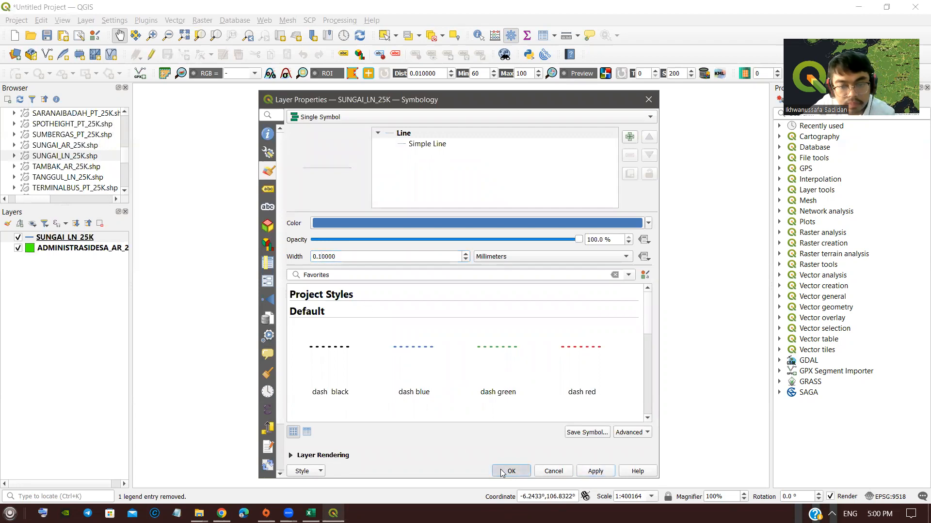
pyautogui.click(511, 472)
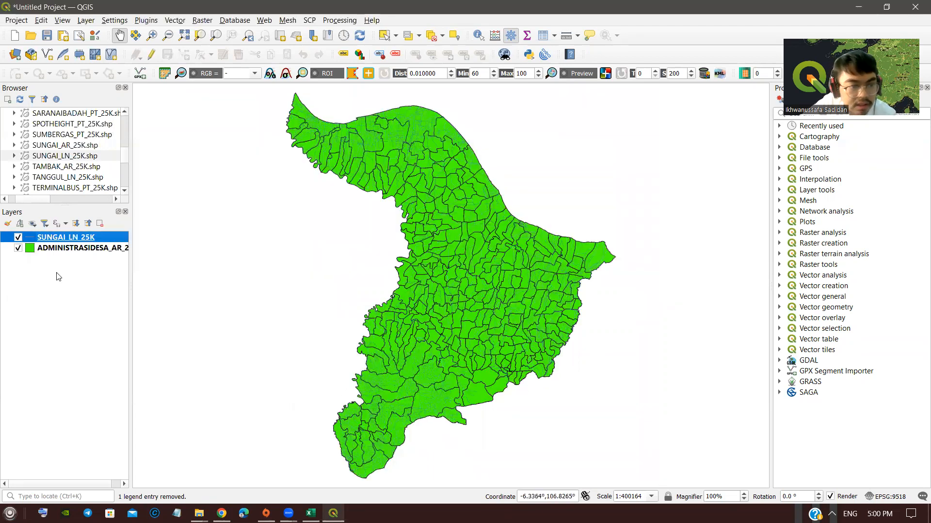
# Step: Set the SUNGAI_LN_25K line width to 0.3 millimetres and apply it
pyautogui.scroll(1, 260, 228)
pyautogui.moveTo(593, 256); pyautogui.dragTo(476, 248)
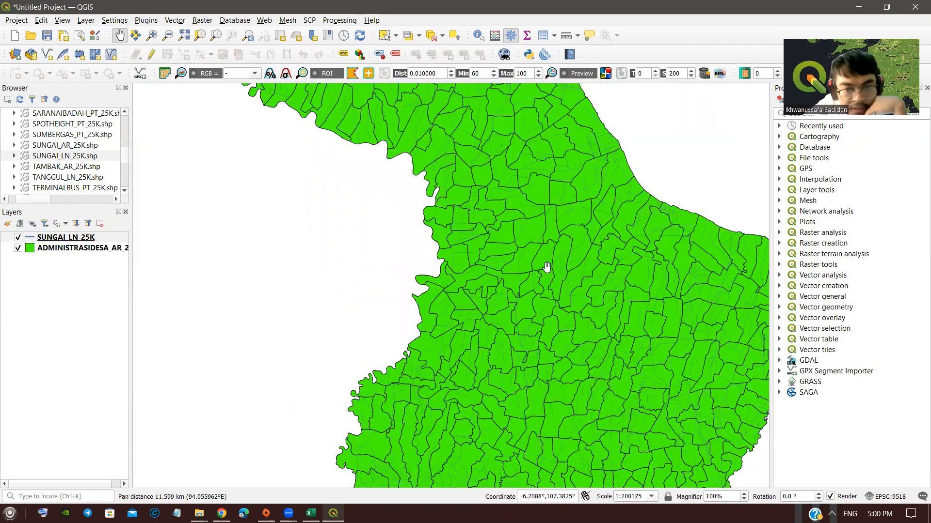
pyautogui.scroll(1, 378, 282)
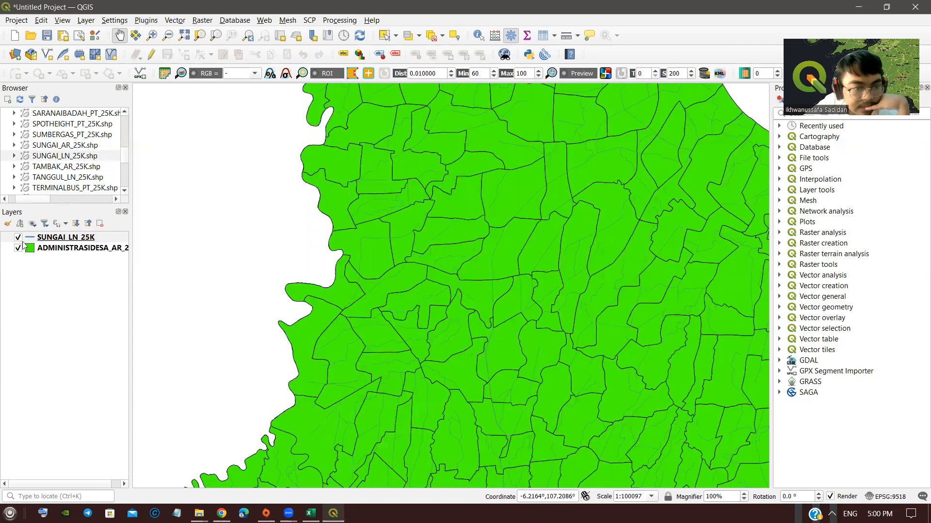
pyautogui.rightClick(46, 238)
pyautogui.click(148, 489)
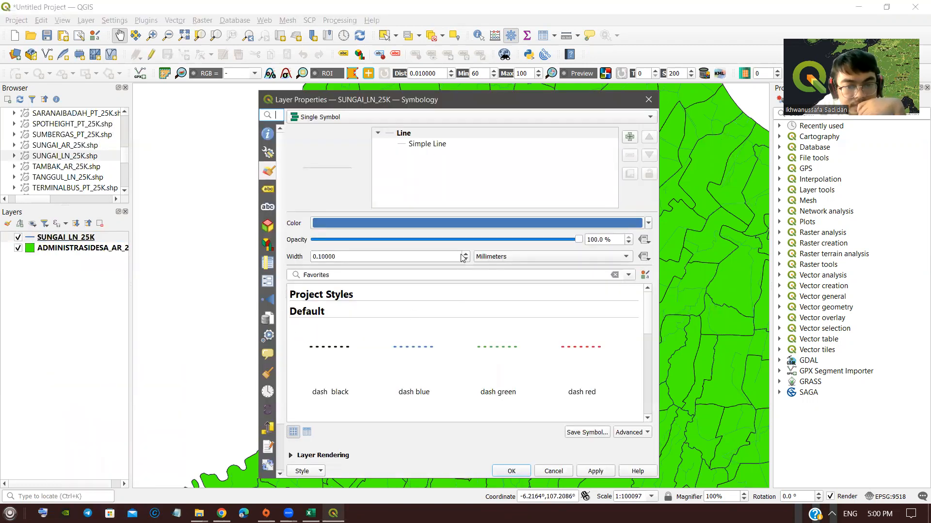
pyautogui.click(466, 255)
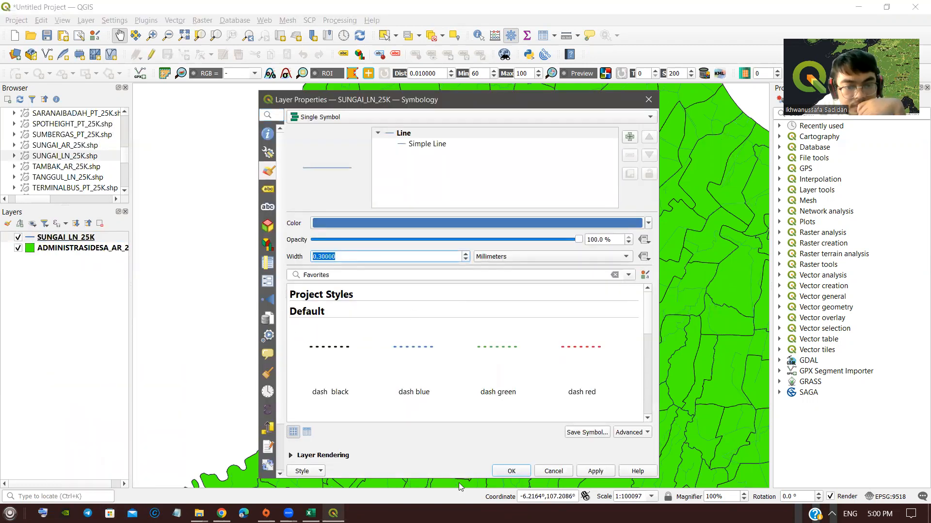
pyautogui.click(608, 471)
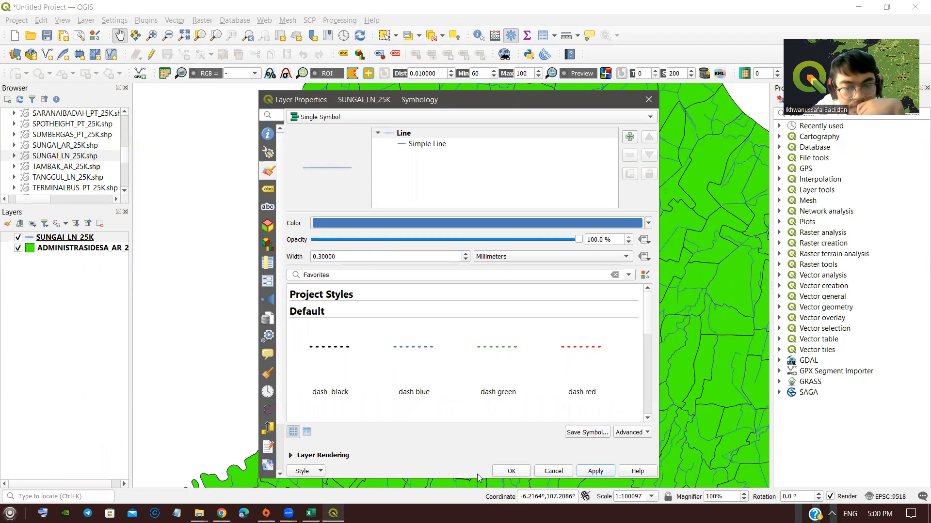
pyautogui.click(512, 471)
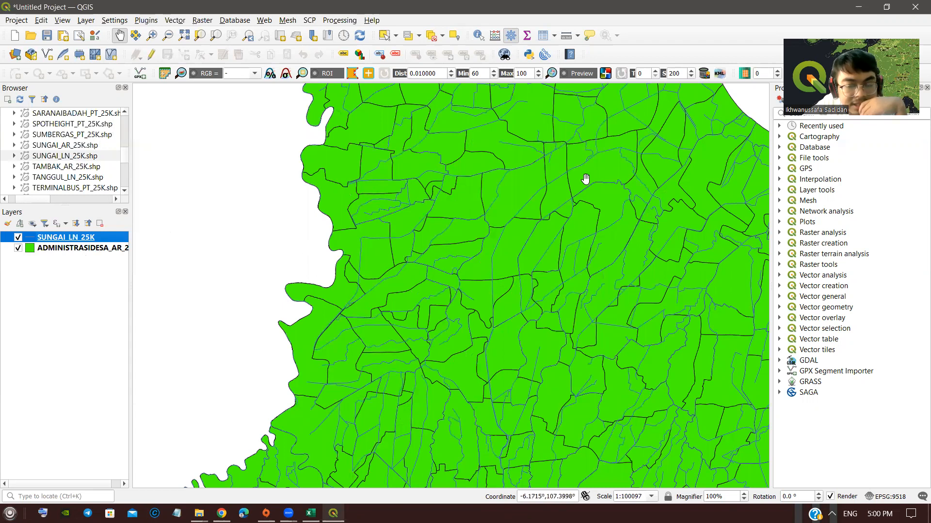
# Step: Dissolve all features of the ADMINISTRASIDESA_AR_25K layer into a temporary layer, with no dissolve fields selected
pyautogui.click(62, 248)
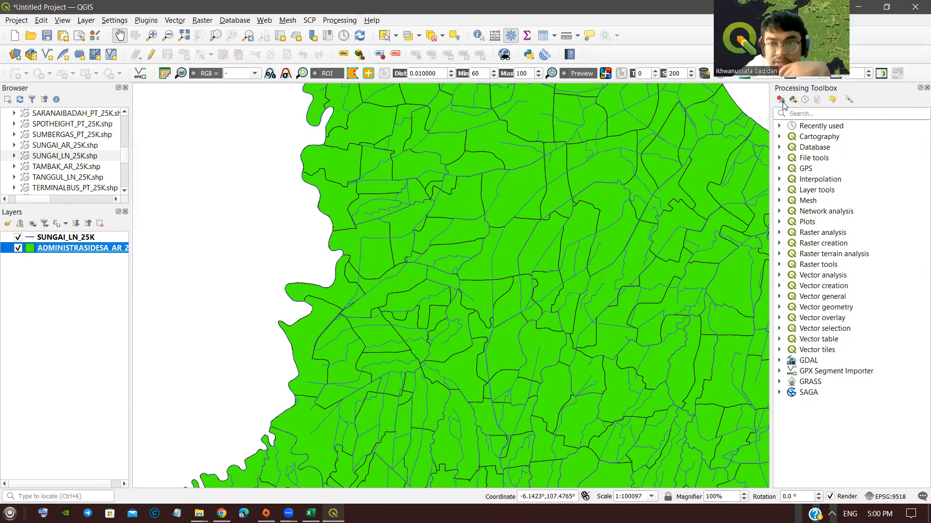
pyautogui.click(810, 114)
pyautogui.write('disso')
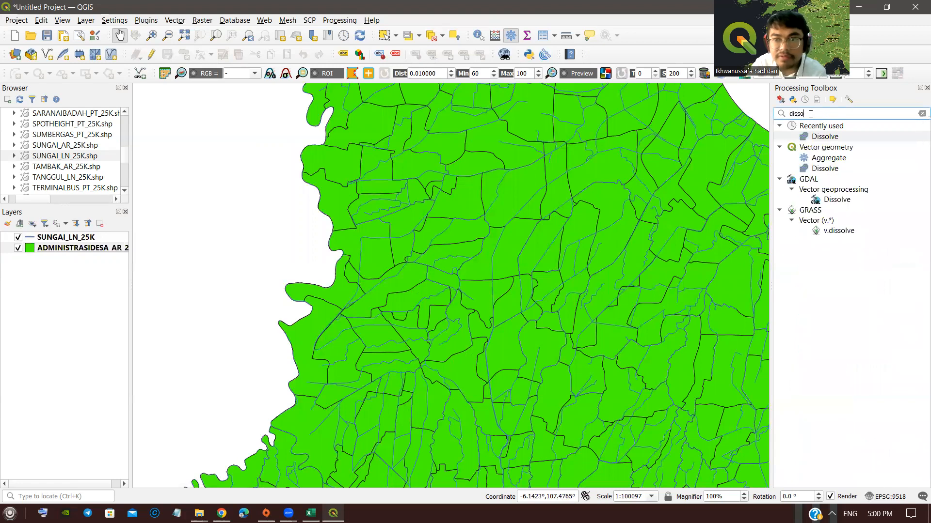
pyautogui.doubleClick(826, 138)
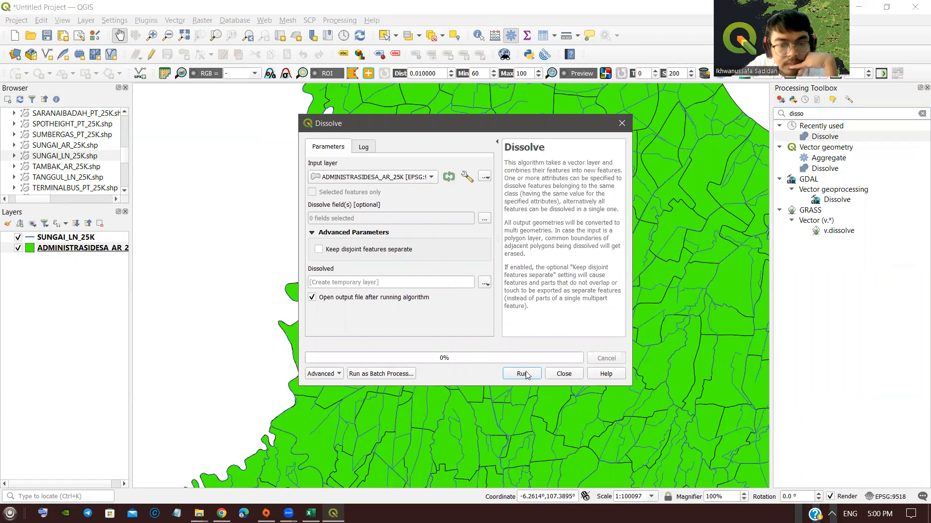
pyautogui.click(526, 374)
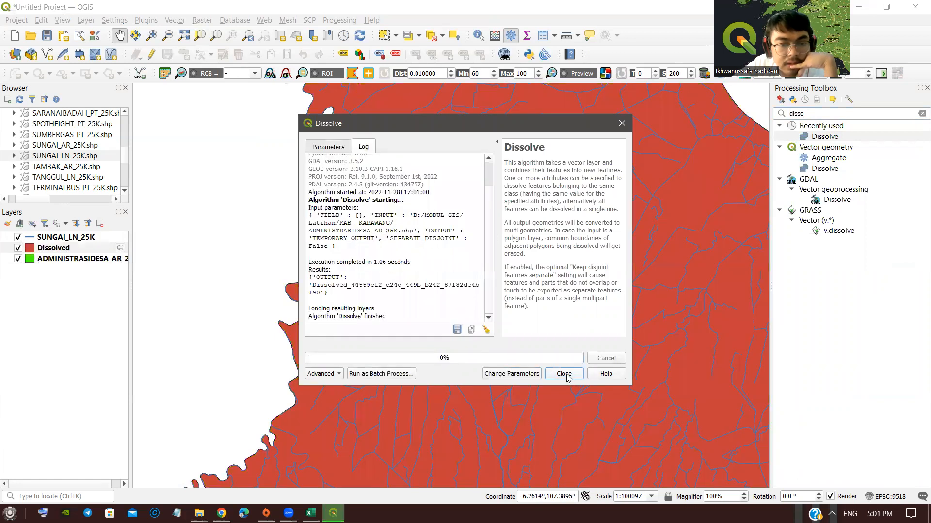
pyautogui.click(564, 374)
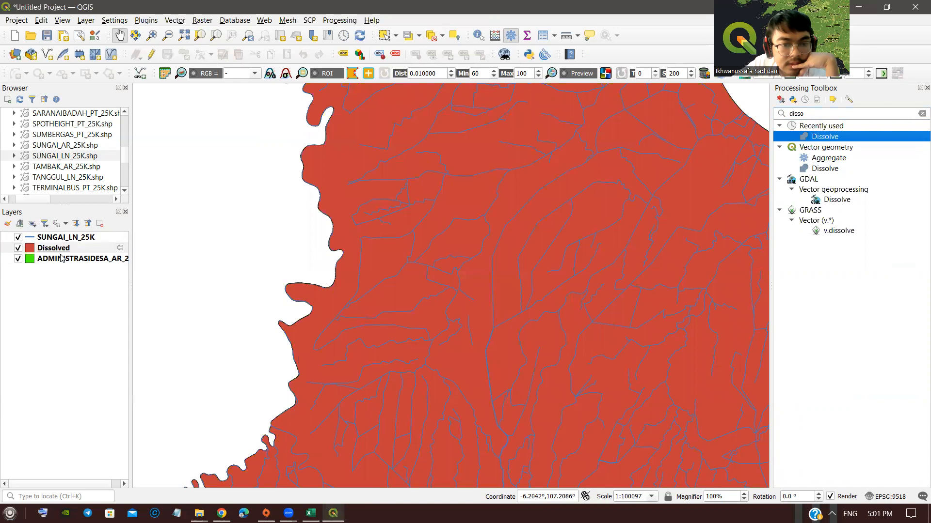
# Step: Change the Dissolved layer's single-symbol fill colour to light green #70f070 and apply it
pyautogui.rightClick(55, 248)
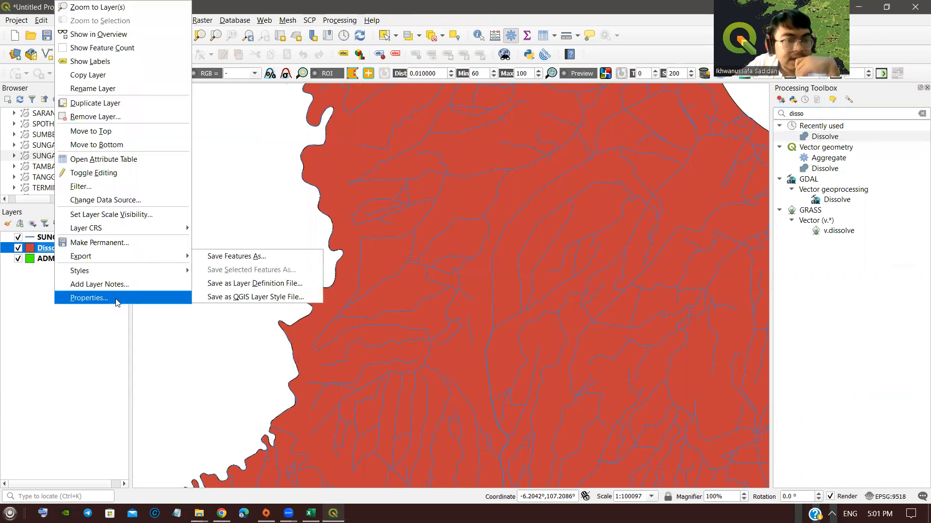
pyautogui.click(117, 300)
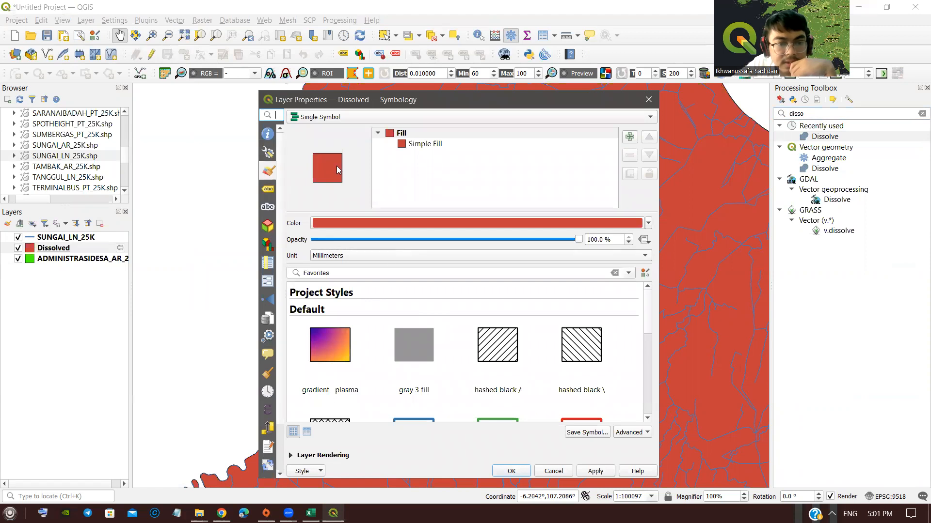
pyautogui.click(357, 223)
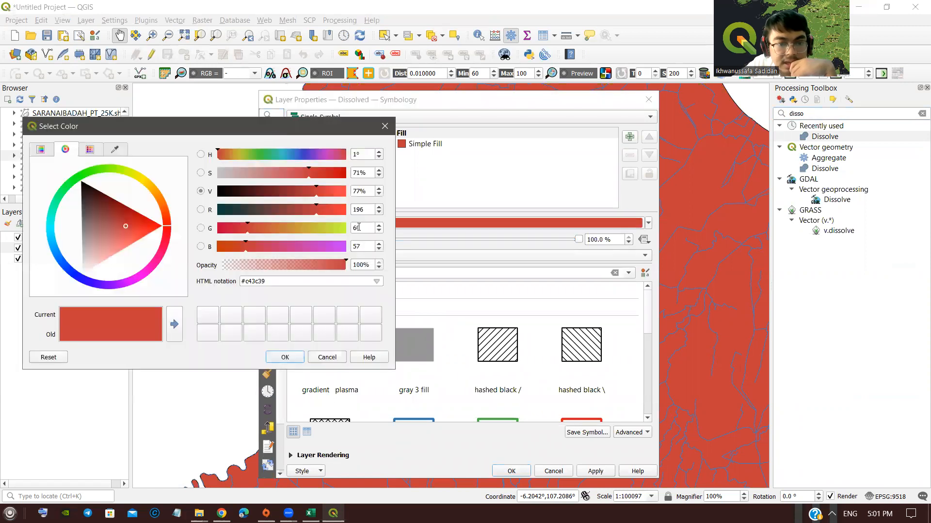
pyautogui.click(80, 178)
pyautogui.click(118, 207)
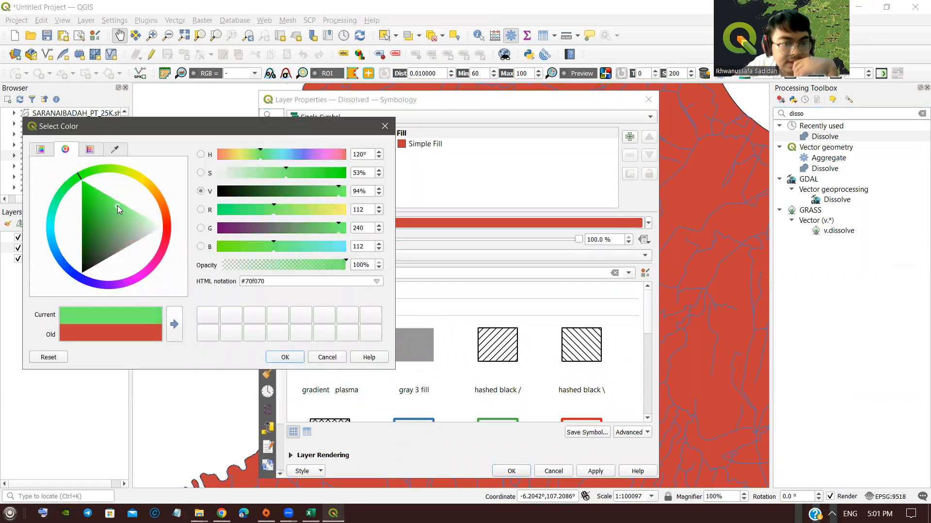
pyautogui.click(285, 357)
pyautogui.click(592, 477)
pyautogui.click(522, 470)
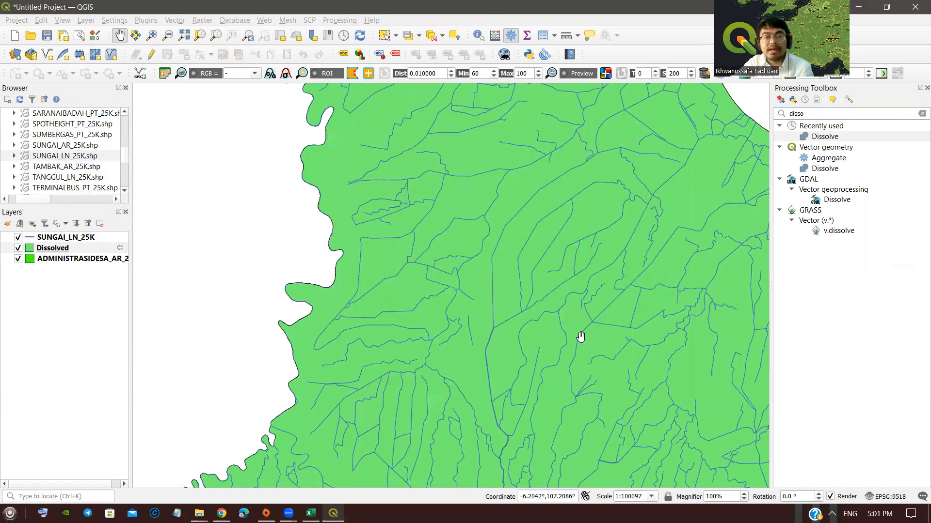
pyautogui.scroll(-1, 580, 336)
pyautogui.moveTo(553, 326); pyautogui.dragTo(457, 318)
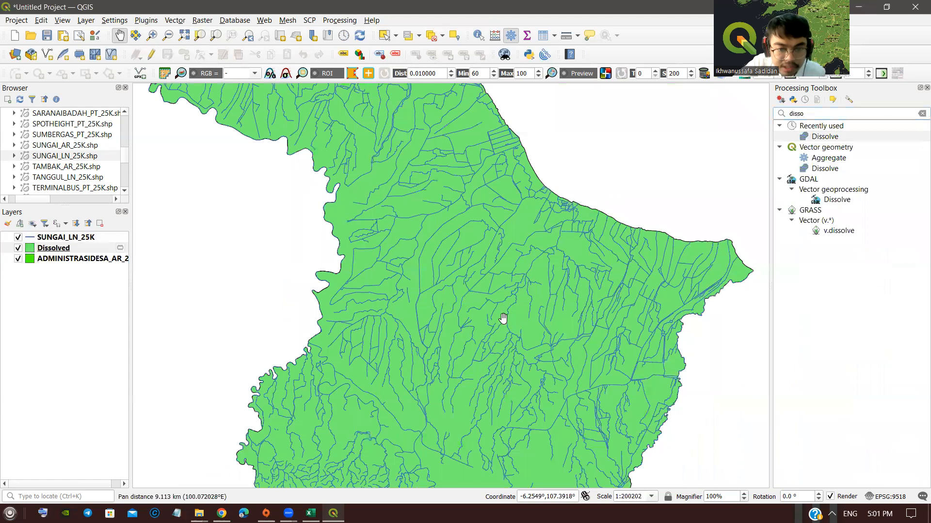
pyautogui.scroll(-1, 471, 314)
pyautogui.scroll(1, 437, 279)
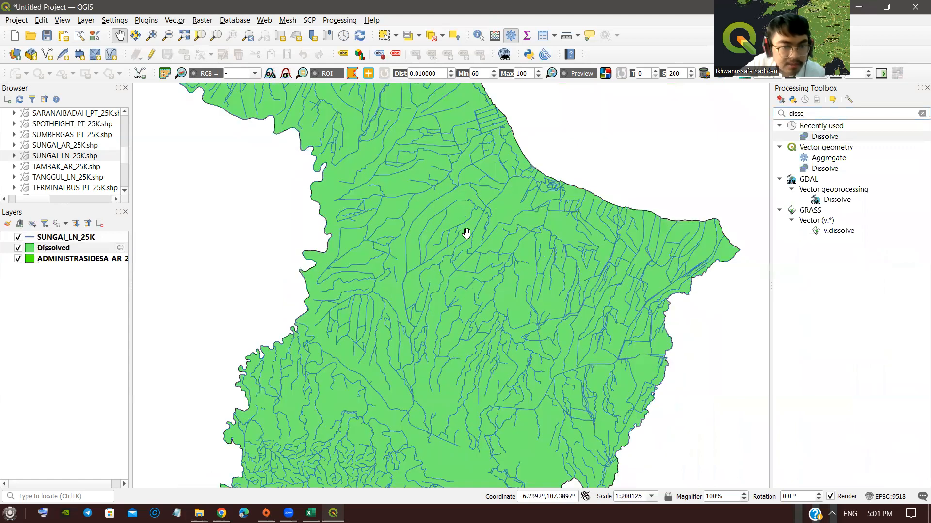
pyautogui.scroll(-1, 477, 268)
pyautogui.moveTo(500, 230); pyautogui.dragTo(495, 261)
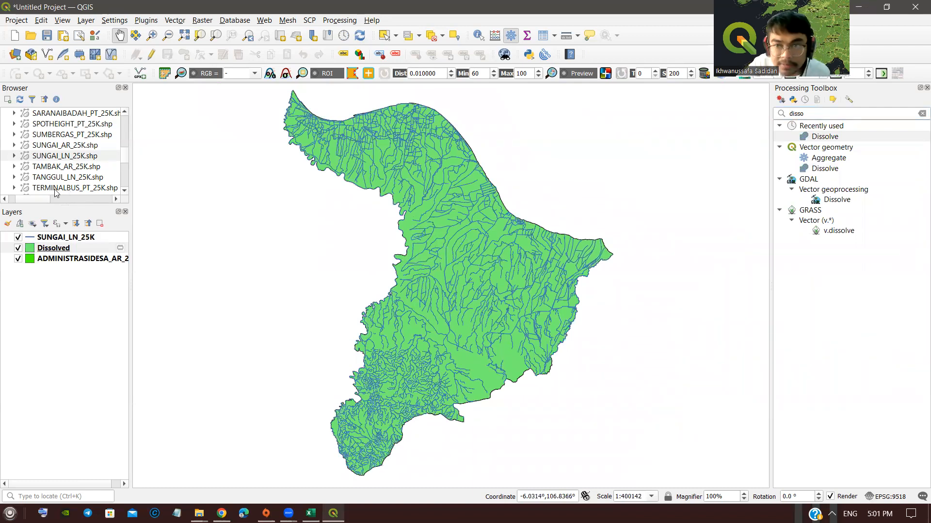
# Step: Add the RAWA_AR_25K shapefile to the map between the SUNGAI_LN_25K and Dissolved layers
pyautogui.scroll(2, 55, 192)
pyautogui.moveTo(62, 157)
pyautogui.mouseDown()
pyautogui.moveTo(51, 257)
pyautogui.moveTo(59, 285)
pyautogui.mouseUp()
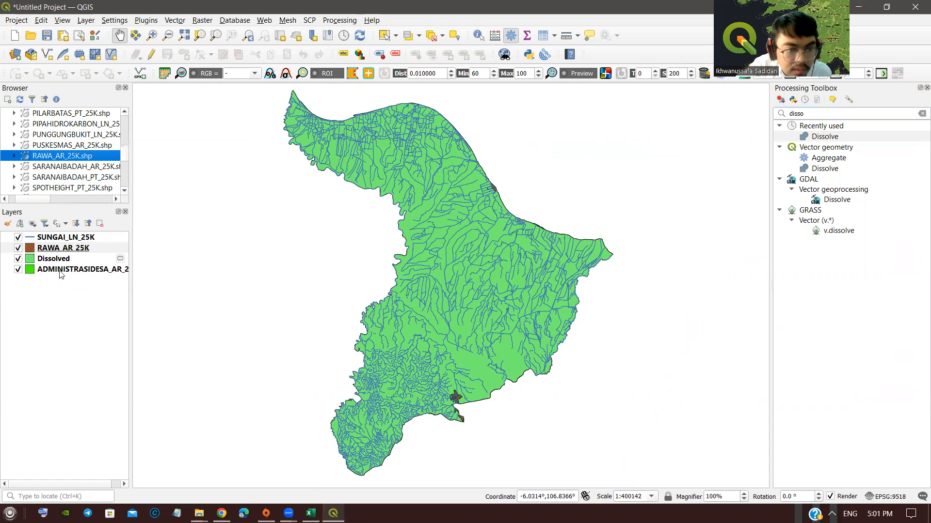
pyautogui.click(31, 251)
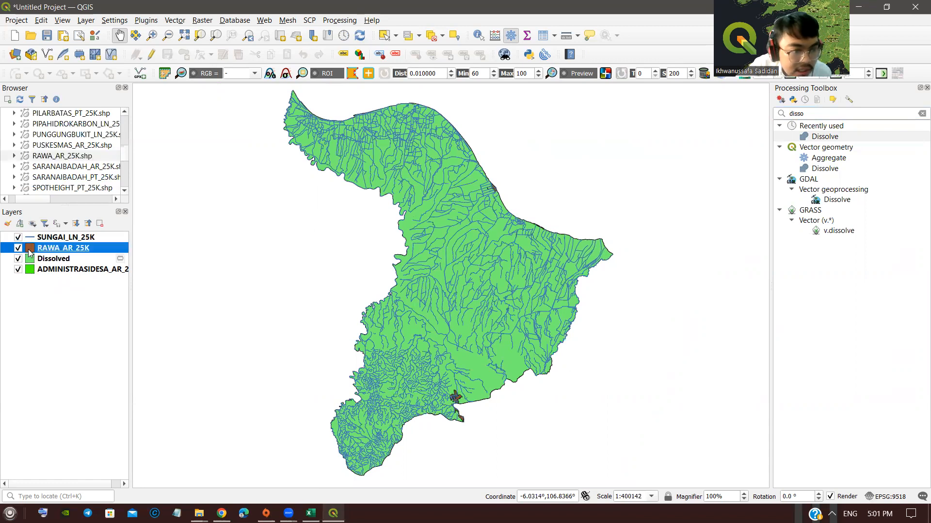
# Step: Change the RAWA_AR_25K layer's single-symbol fill colour to bright blue and apply it
pyautogui.rightClick(44, 248)
pyautogui.click(31, 248)
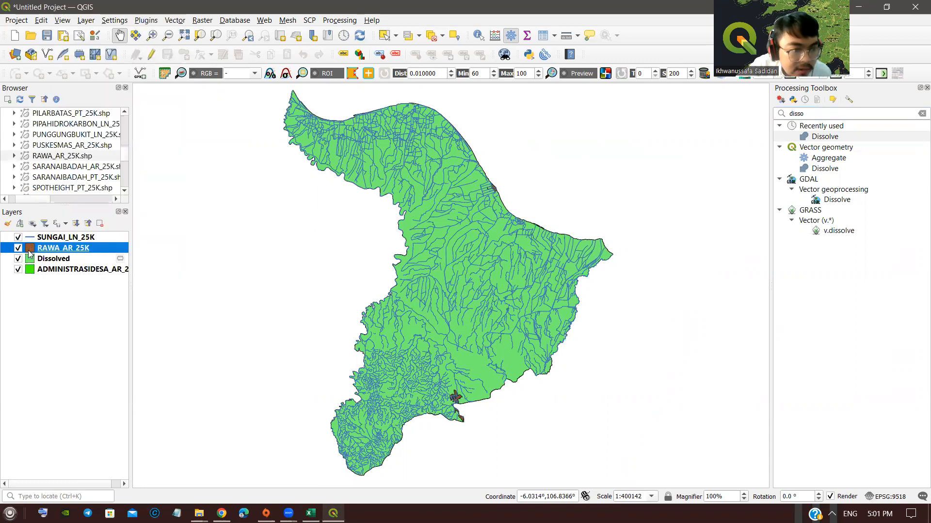
pyautogui.doubleClick(29, 251)
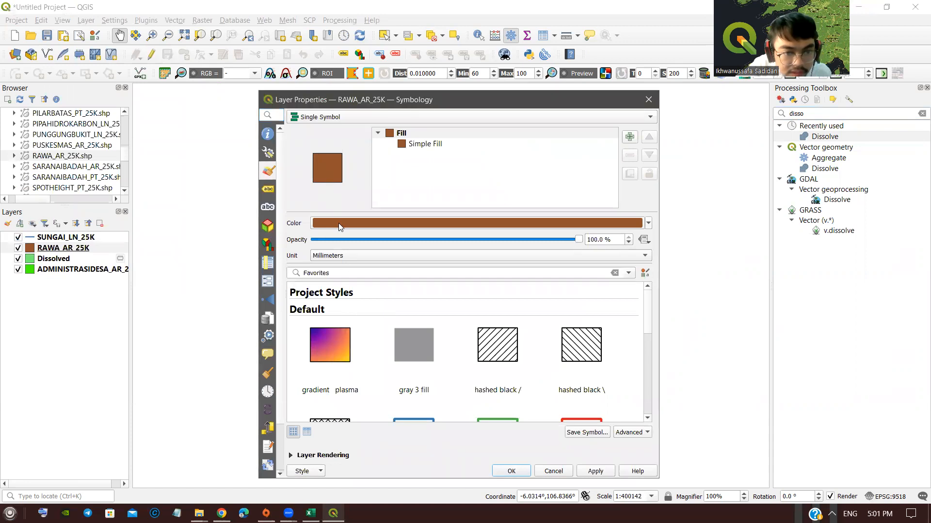
pyautogui.click(339, 223)
pyautogui.click(65, 264)
pyautogui.moveTo(65, 265); pyautogui.dragTo(85, 288)
pyautogui.click(294, 362)
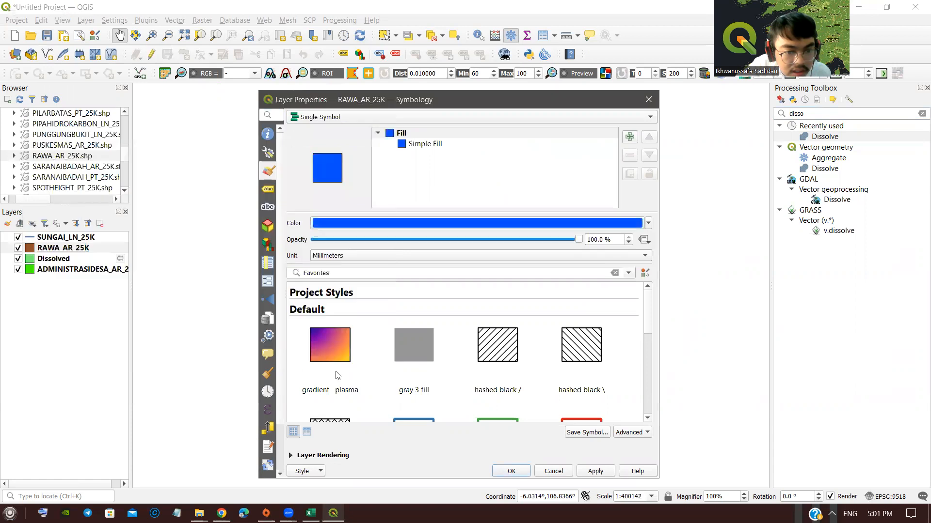
pyautogui.click(582, 478)
pyautogui.click(511, 472)
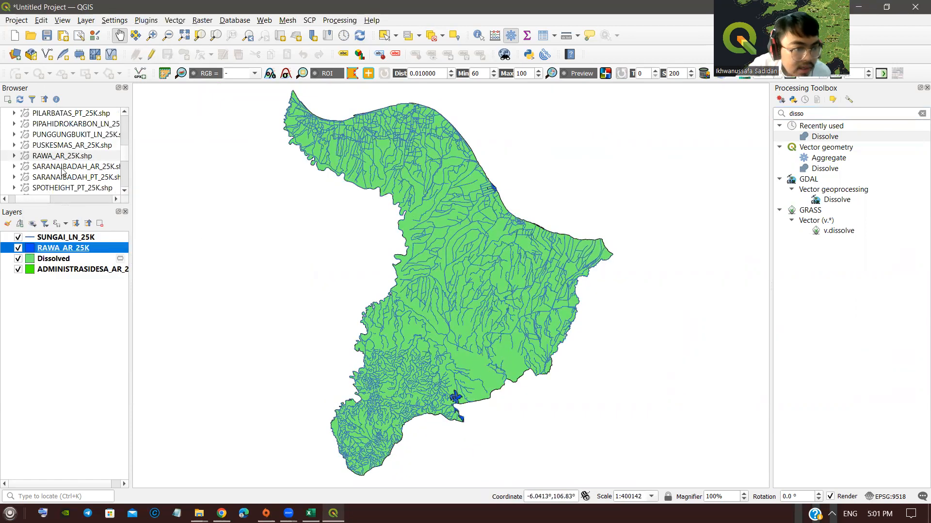
# Step: Add the IRIGASI_LN_25K shapefile to the map directly below the SUNGAI_LN_25K layer
pyautogui.scroll(2, 57, 179)
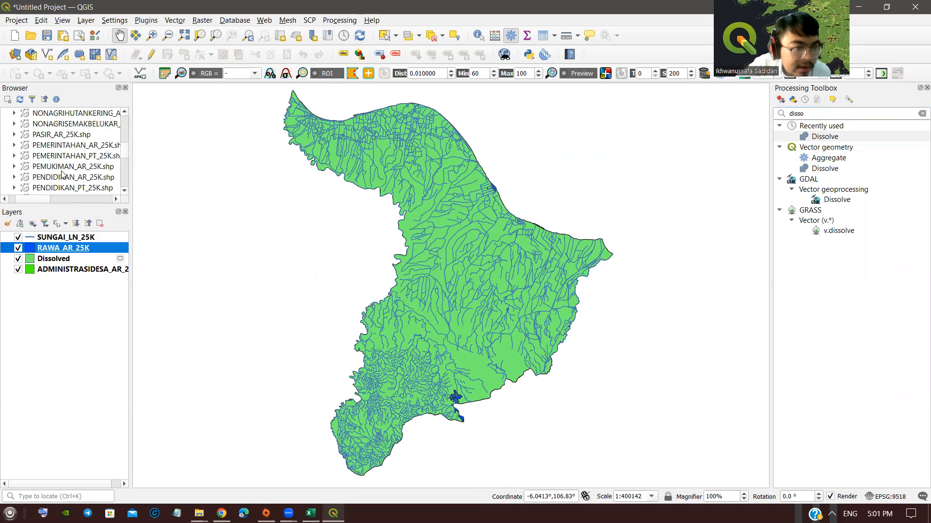
pyautogui.scroll(2, 63, 175)
pyautogui.scroll(4, 62, 173)
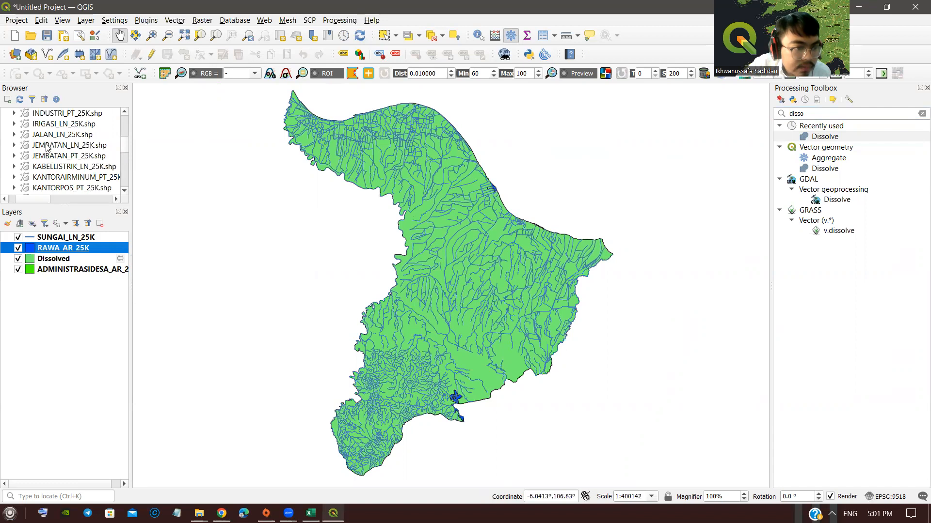
pyautogui.scroll(1, 47, 149)
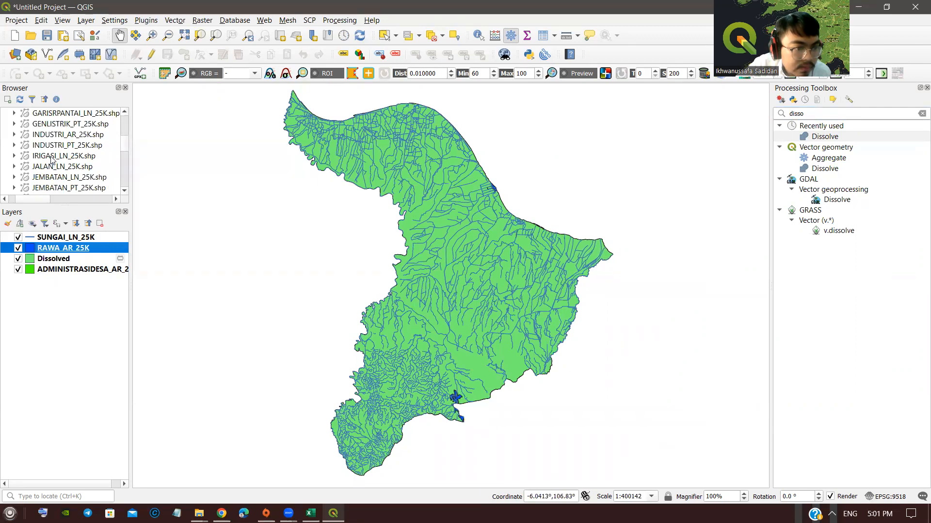
pyautogui.moveTo(52, 157); pyautogui.dragTo(55, 264)
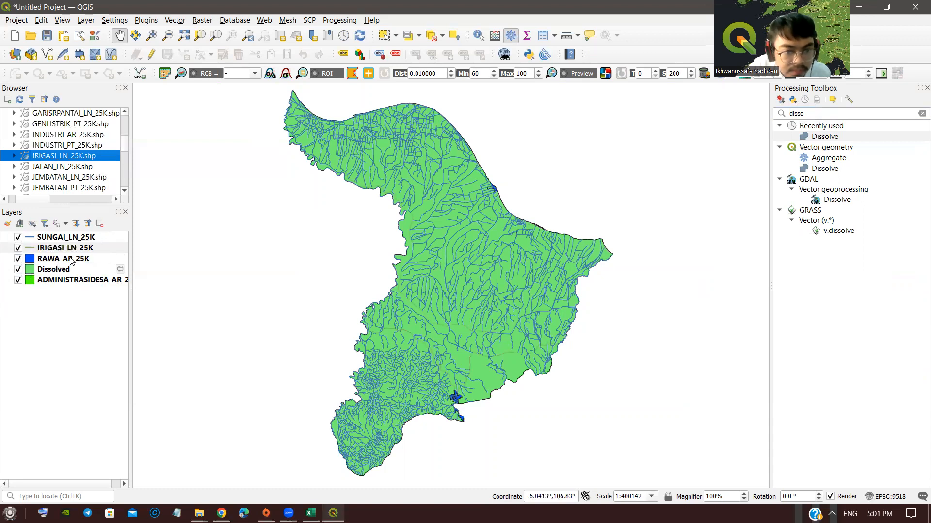
# Step: Change the IRIGASI_LN_25K layer's line colour to purple #9703f9 and apply it
pyautogui.click(63, 251)
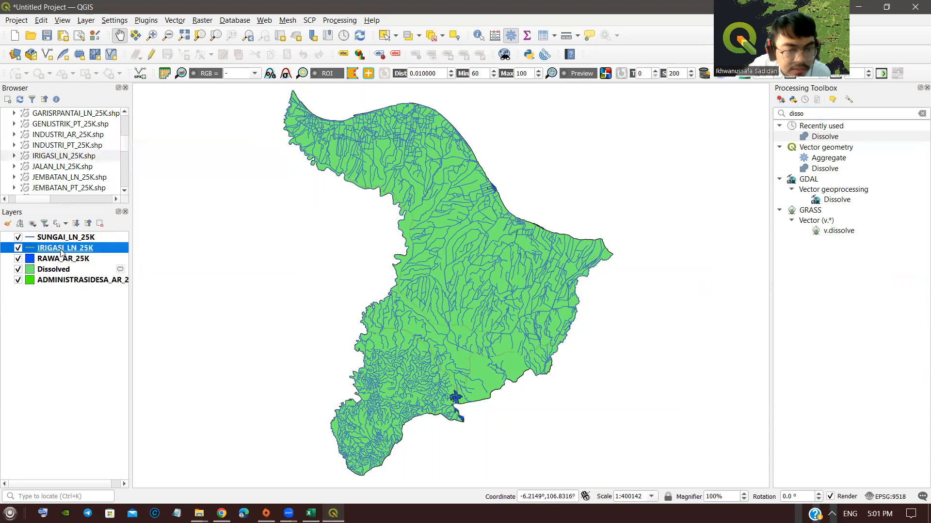
pyautogui.rightClick(64, 252)
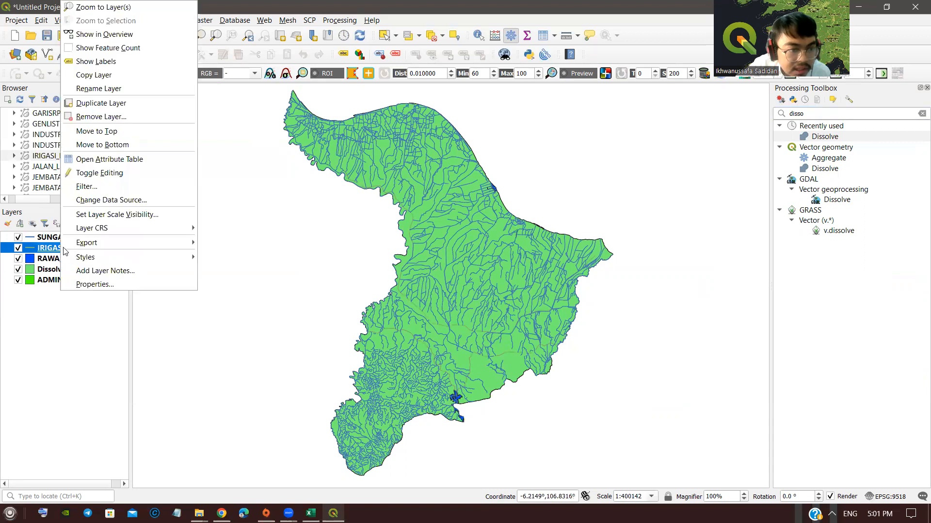
pyautogui.click(95, 284)
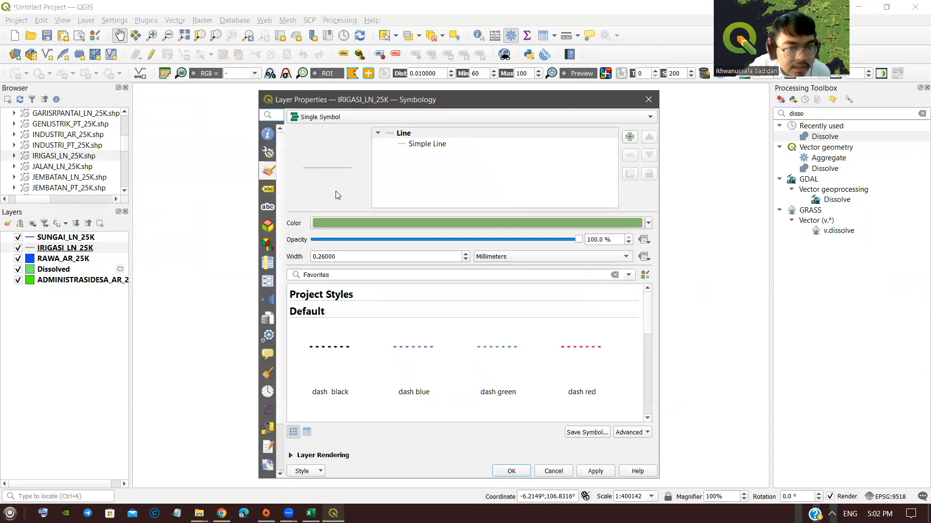
pyautogui.click(322, 223)
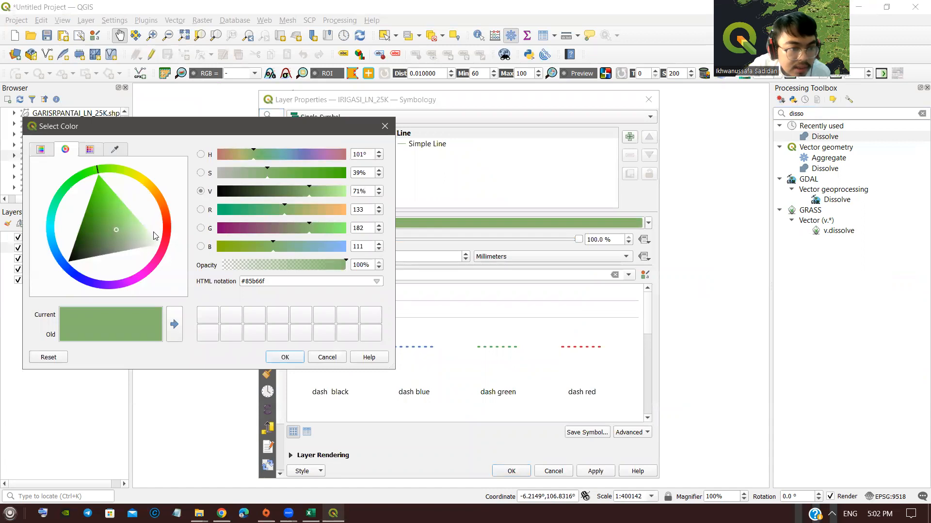
pyautogui.moveTo(143, 278); pyautogui.dragTo(115, 282)
pyautogui.click(114, 278)
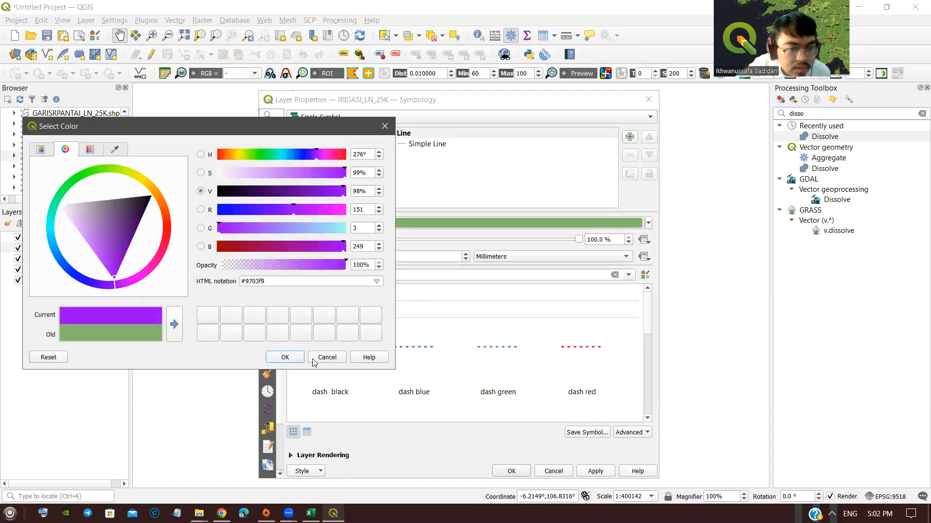
pyautogui.click(285, 357)
pyautogui.click(596, 471)
pyautogui.click(511, 472)
# Step: Add the DANAU_AR_25K shapefile to the map directly below the SUNGAI_LN_25K layer
pyautogui.scroll(1, 498, 253)
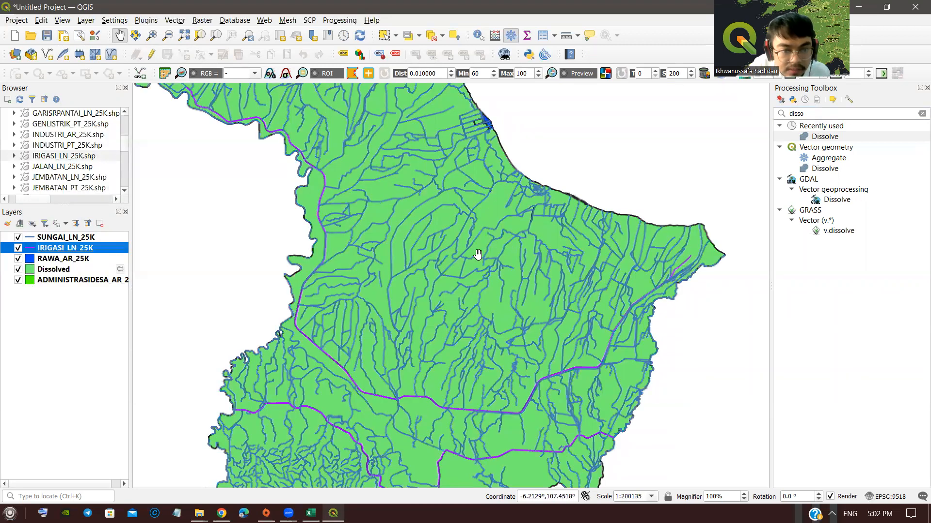
pyautogui.scroll(1, 341, 261)
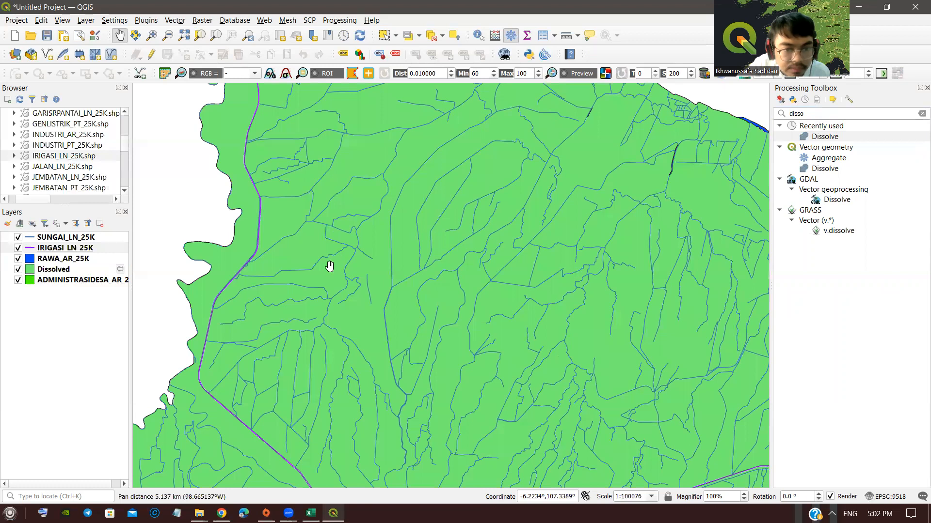
pyautogui.scroll(-1, 234, 278)
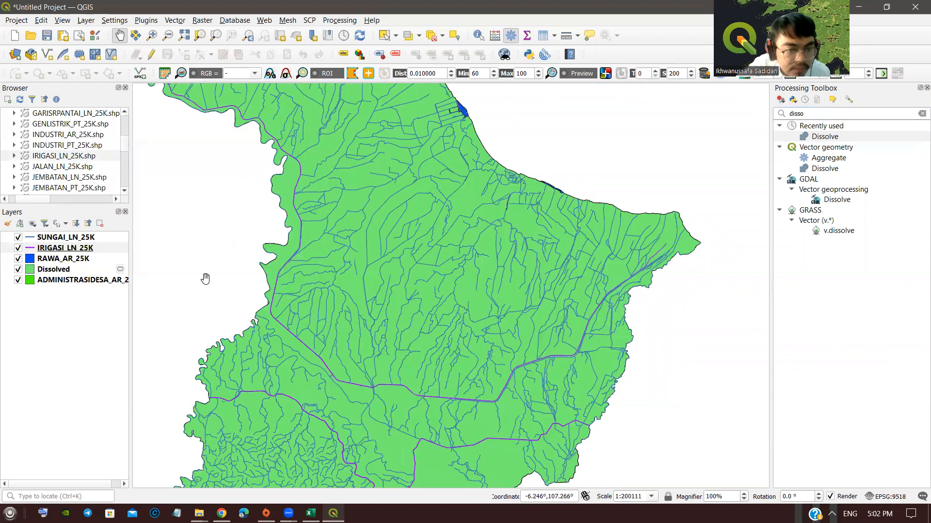
pyautogui.scroll(-1, 150, 270)
pyautogui.scroll(5, 41, 179)
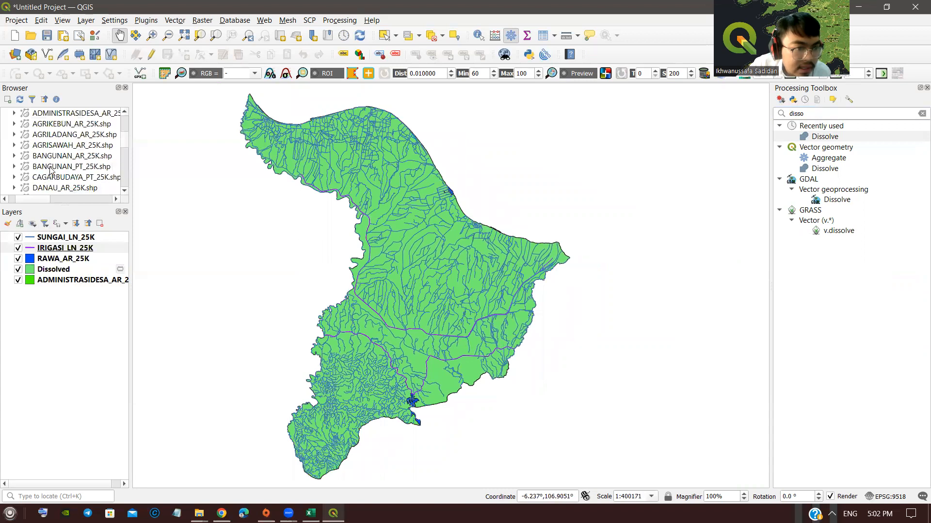
pyautogui.scroll(-1, 49, 174)
pyautogui.moveTo(58, 157); pyautogui.dragTo(73, 289)
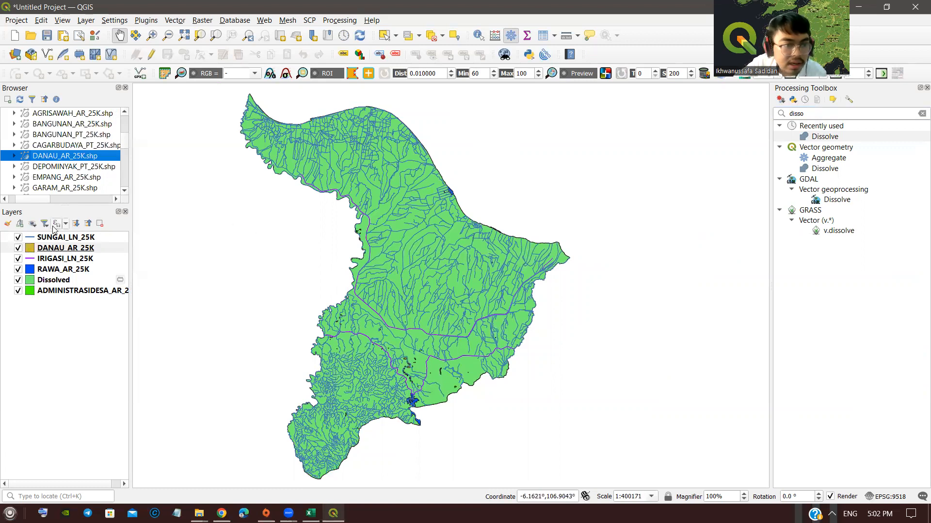
# Step: Add the AGRISAWAH_AR_25K shapefile to the map directly below the SUNGAI_LN_25K layer
pyautogui.scroll(-1, 51, 180)
pyautogui.scroll(2, 50, 179)
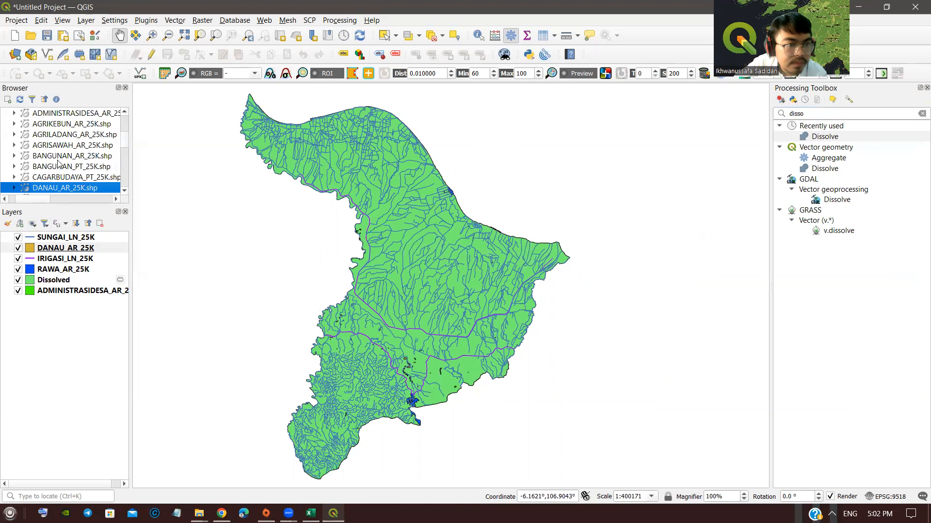
pyautogui.moveTo(63, 145); pyautogui.dragTo(62, 302)
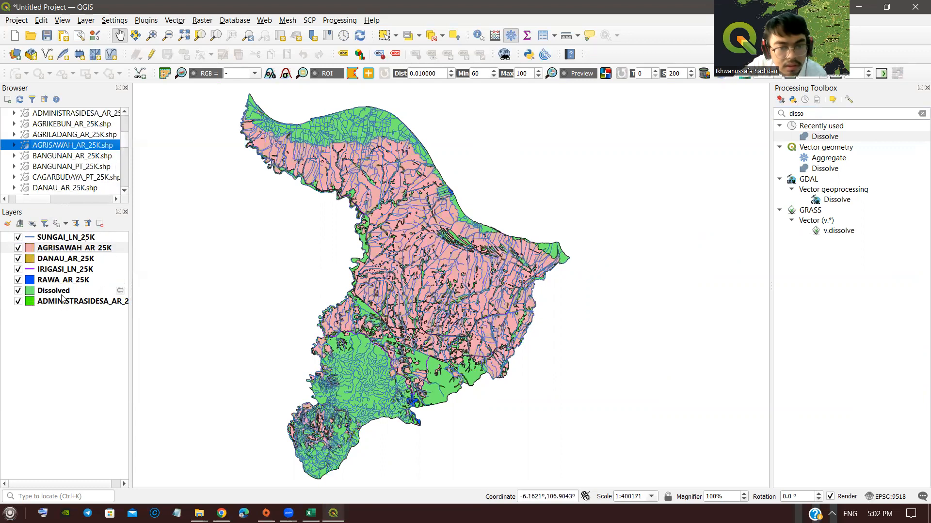
# Step: Remove the AGRISAWAH_AR_25K layer from the project
pyautogui.rightClick(84, 250)
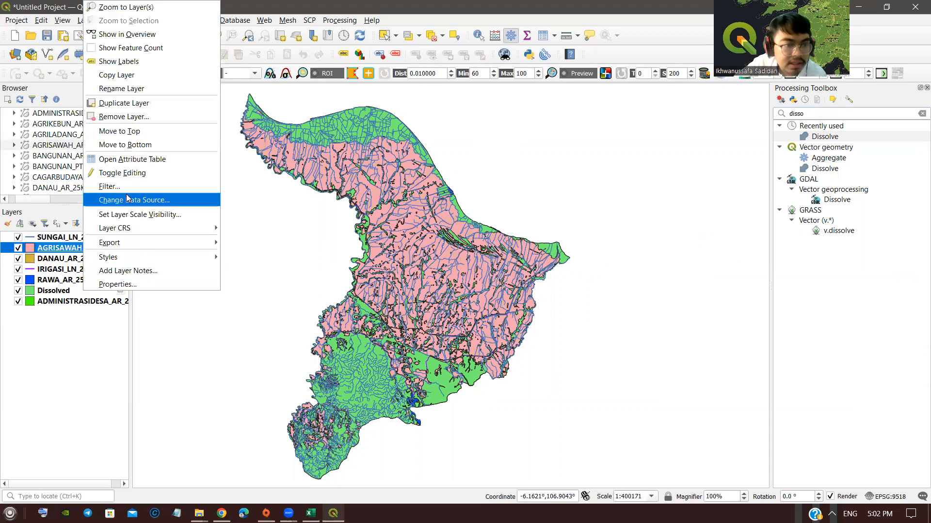
pyautogui.click(126, 122)
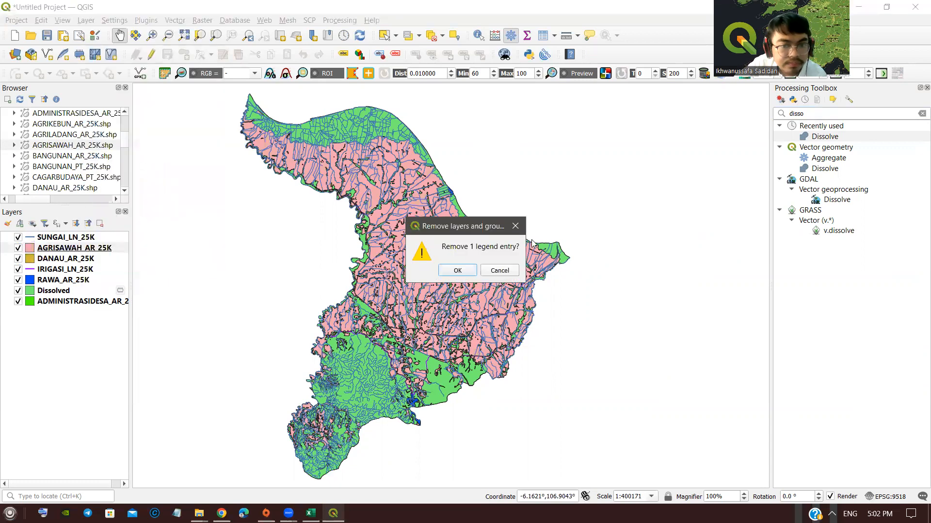
pyautogui.click(448, 271)
# Step: Add the JEMBATAN_PT_25K bridge point shapefile to the map as the topmost layer
pyautogui.scroll(-3, 61, 181)
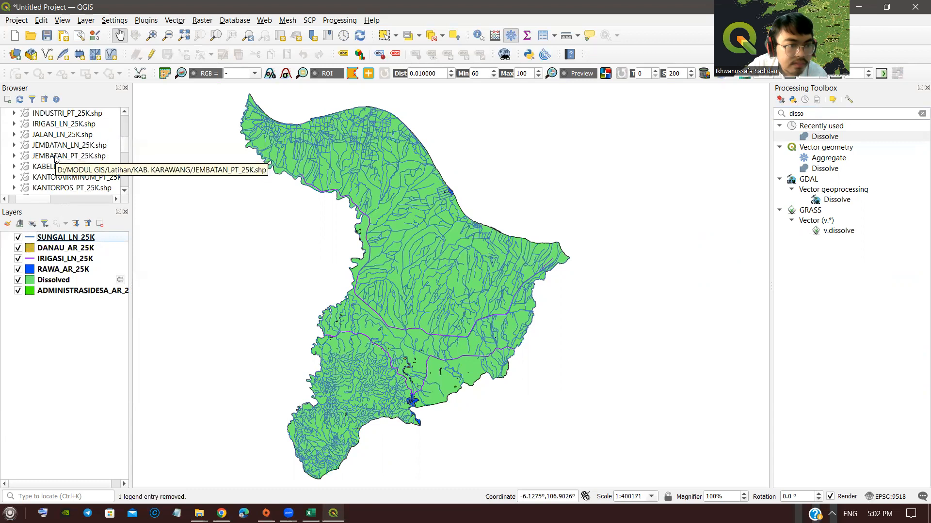
pyautogui.moveTo(55, 156); pyautogui.dragTo(57, 323)
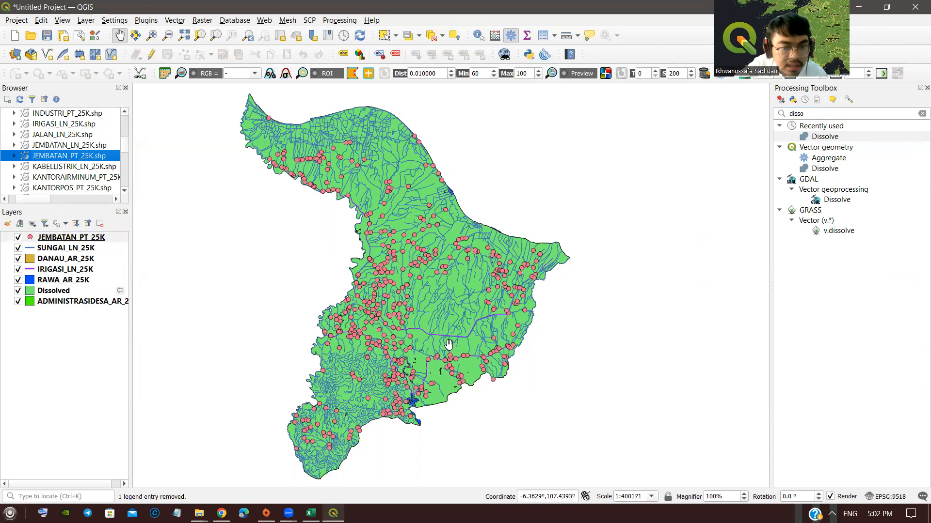
# Step: Examine how the JEMBATAN_PT_25K bridge points lie along the rivers and irrigation lines at different map scales
pyautogui.scroll(-1, 448, 345)
pyautogui.scroll(1, 442, 341)
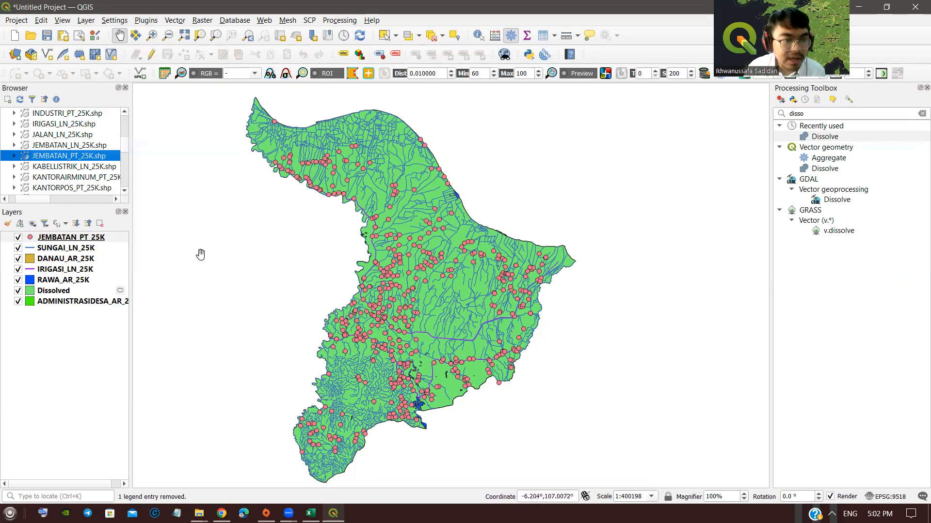
pyautogui.scroll(2, 501, 364)
pyautogui.moveTo(367, 340); pyautogui.dragTo(421, 329)
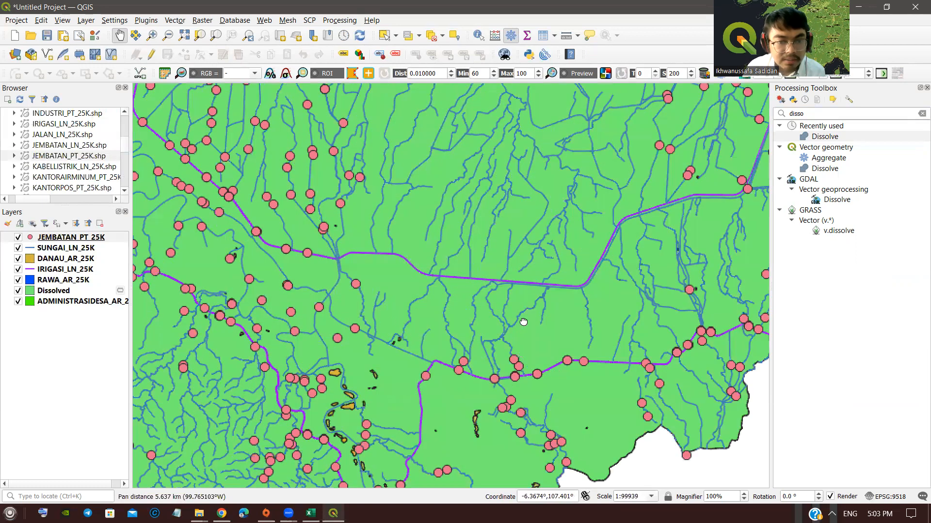
pyautogui.scroll(-1, 479, 270)
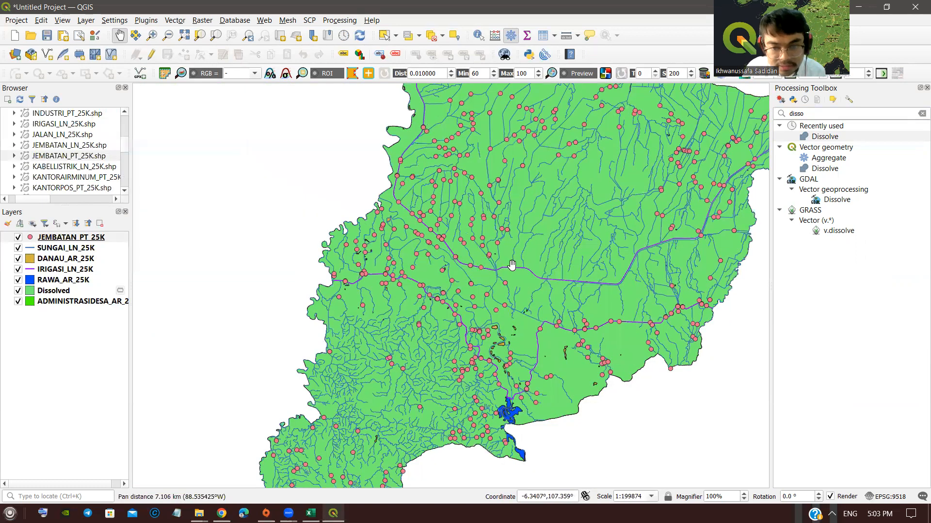
pyautogui.scroll(1, 508, 273)
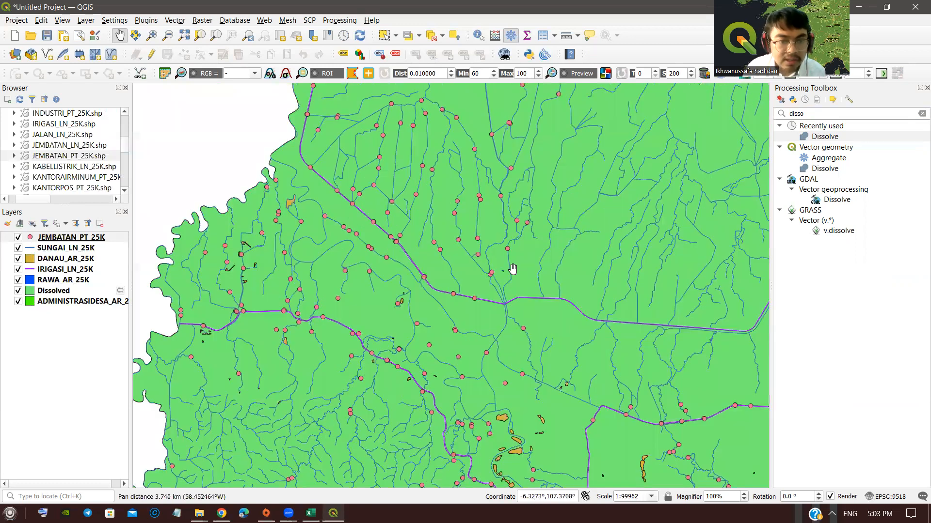
pyautogui.scroll(-1, 509, 268)
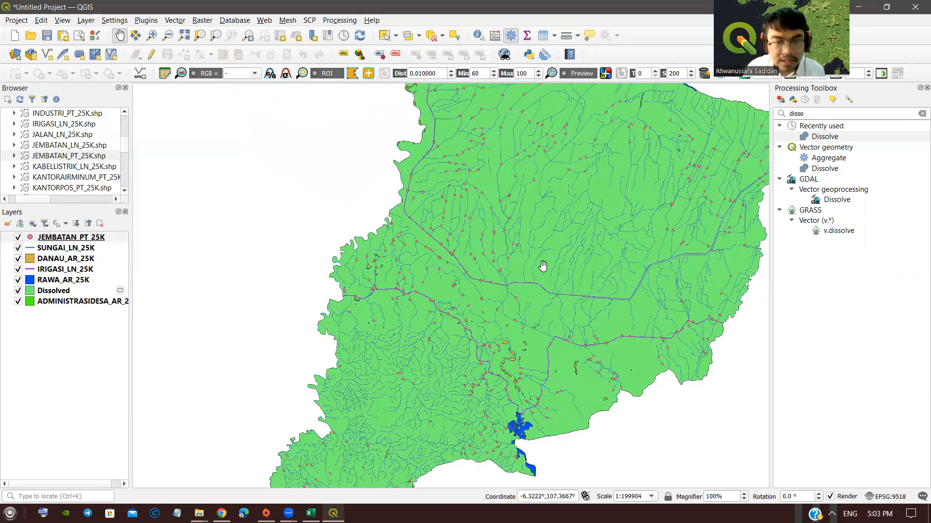
pyautogui.scroll(-1, 537, 304)
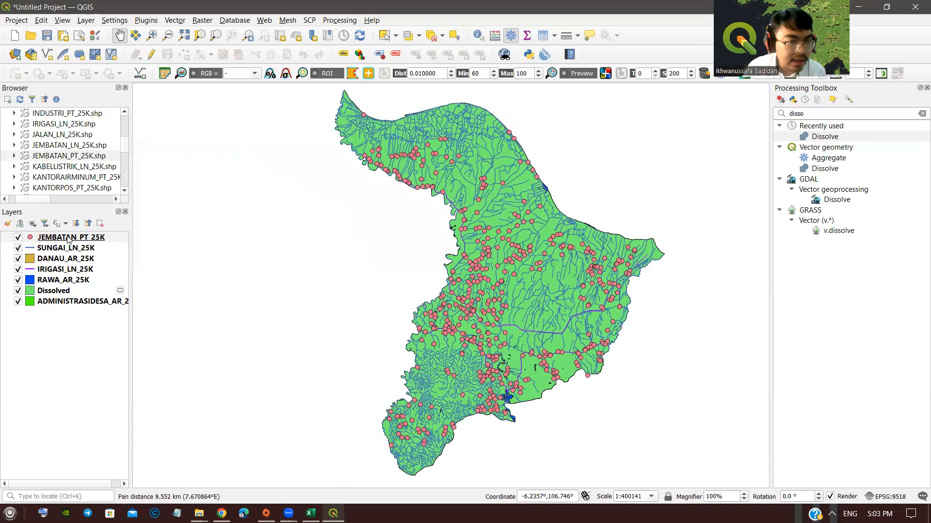
# Step: Set the JEMBATAN_PT_25K marker size to 1 millimetre and apply it
pyautogui.rightClick(69, 239)
pyautogui.click(128, 504)
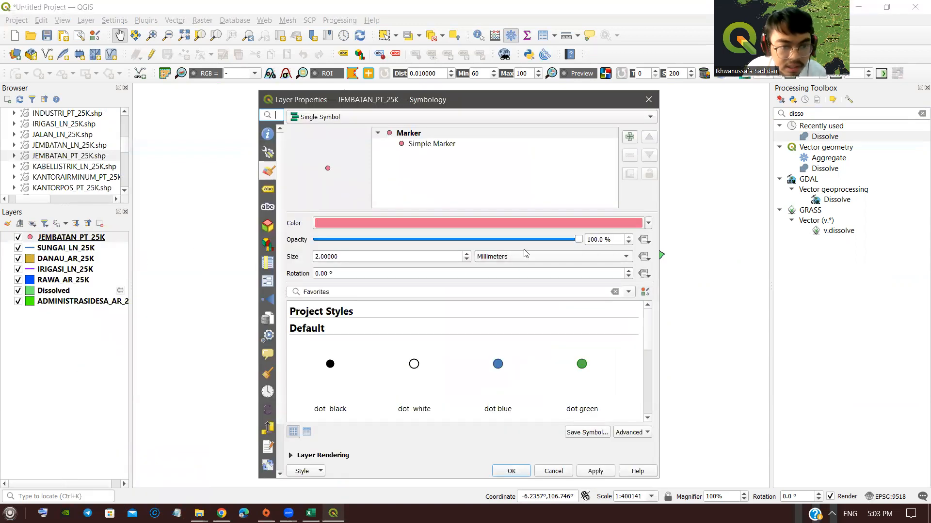
pyautogui.click(465, 260)
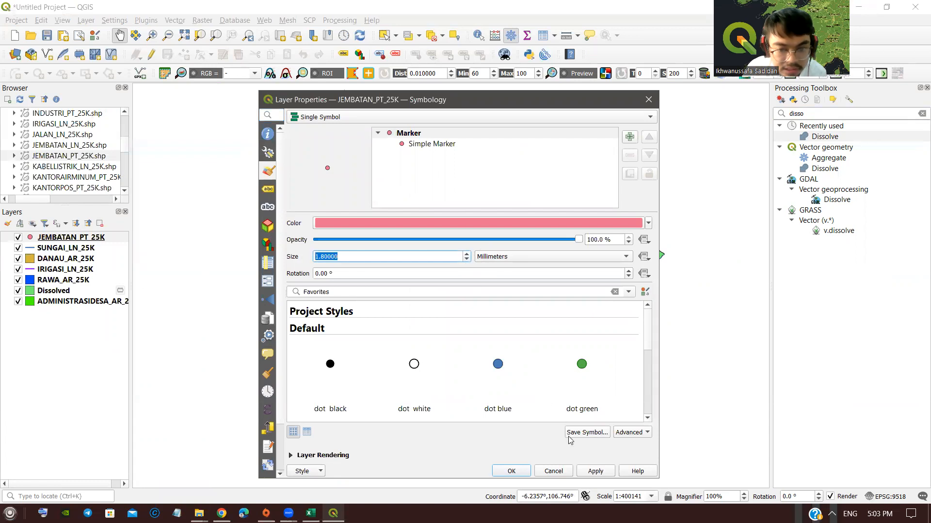
pyautogui.write('1')
pyautogui.click(587, 473)
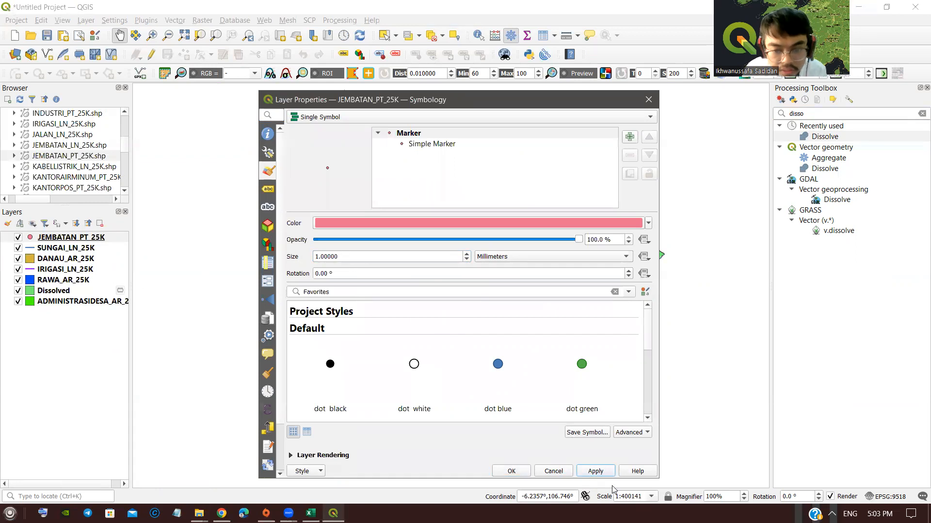
# Step: Close the bridge layer's properties and remove the ADMINISTRASIDESA village boundary layer from the project
pyautogui.click(511, 471)
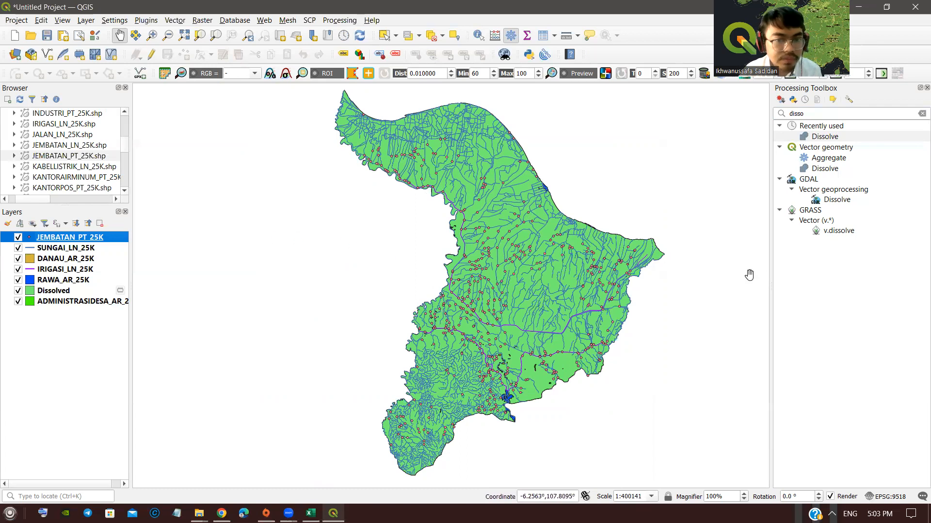
pyautogui.moveTo(662, 331); pyautogui.dragTo(627, 335)
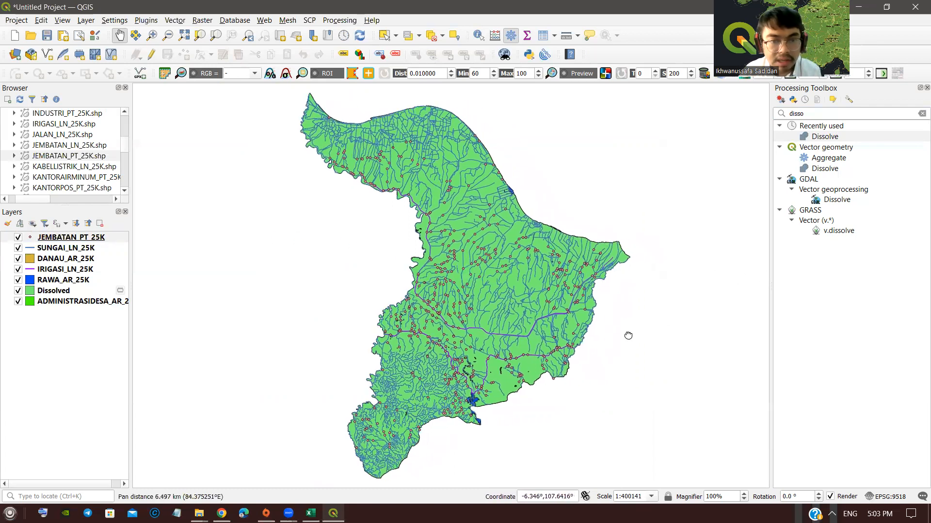
pyautogui.click(76, 302)
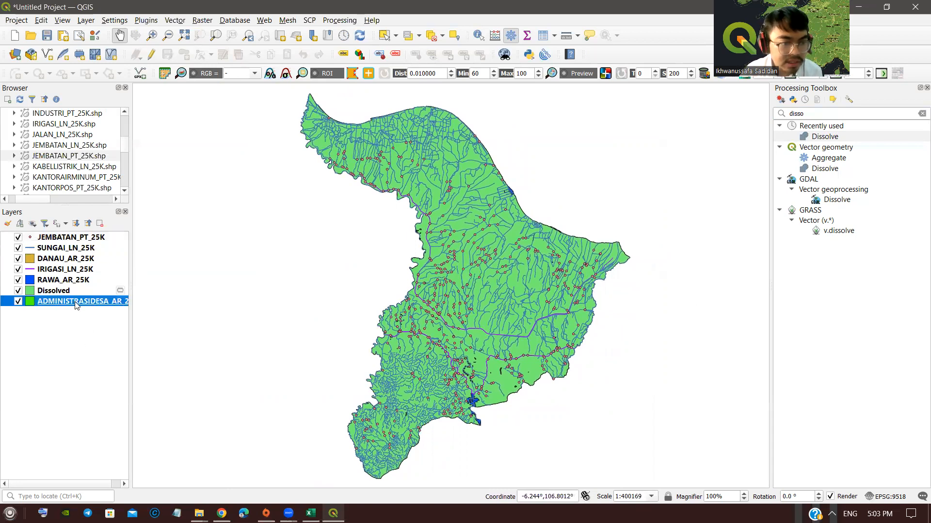
pyautogui.rightClick(75, 303)
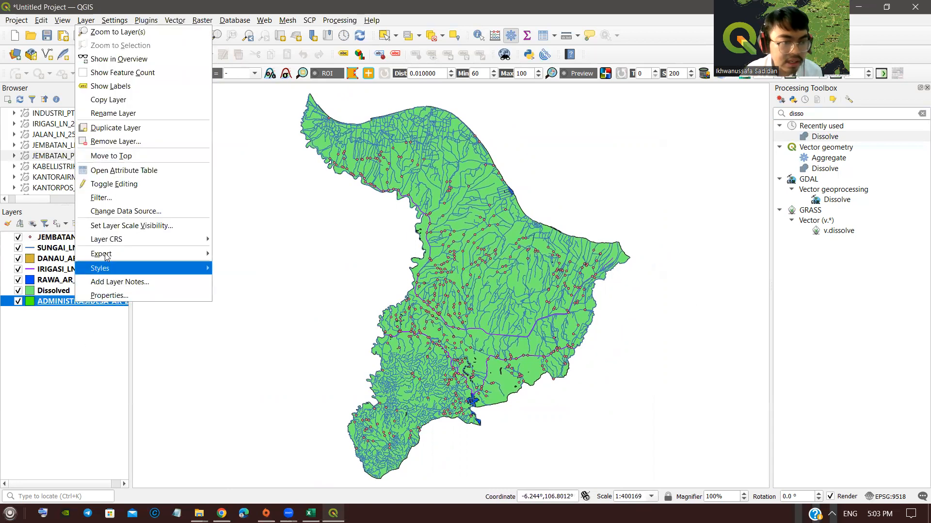
pyautogui.click(148, 140)
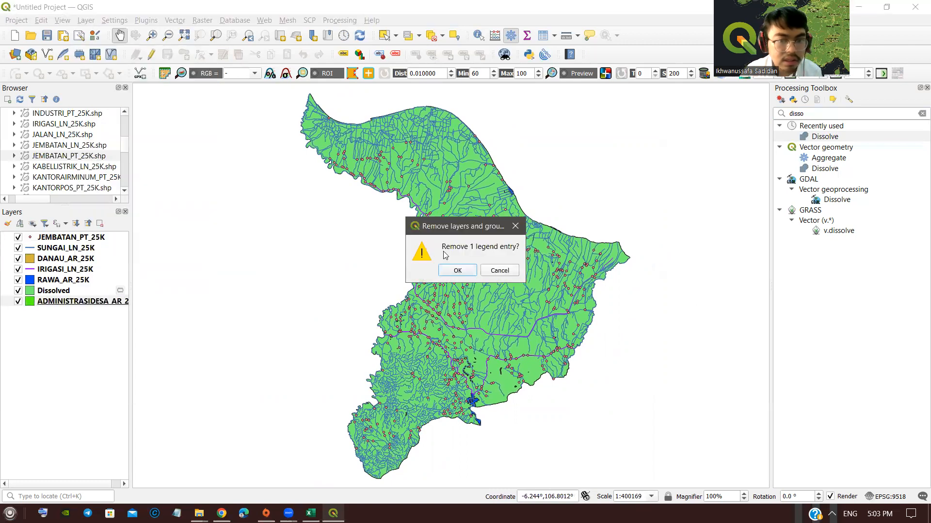
pyautogui.click(458, 271)
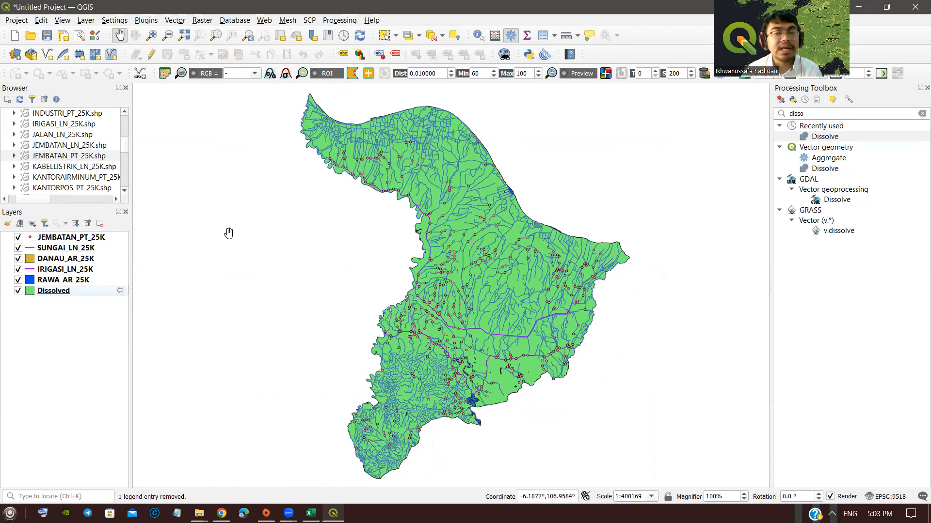
# Step: Create a new print layout titled "Peta Jembatan dan Sungai Kabupaten Karawang"
pyautogui.click(7, 21)
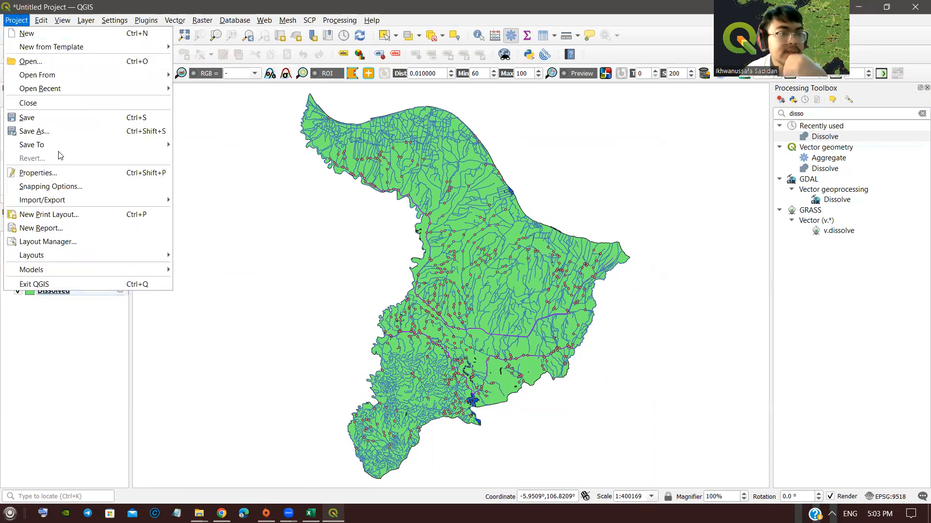
pyautogui.click(78, 218)
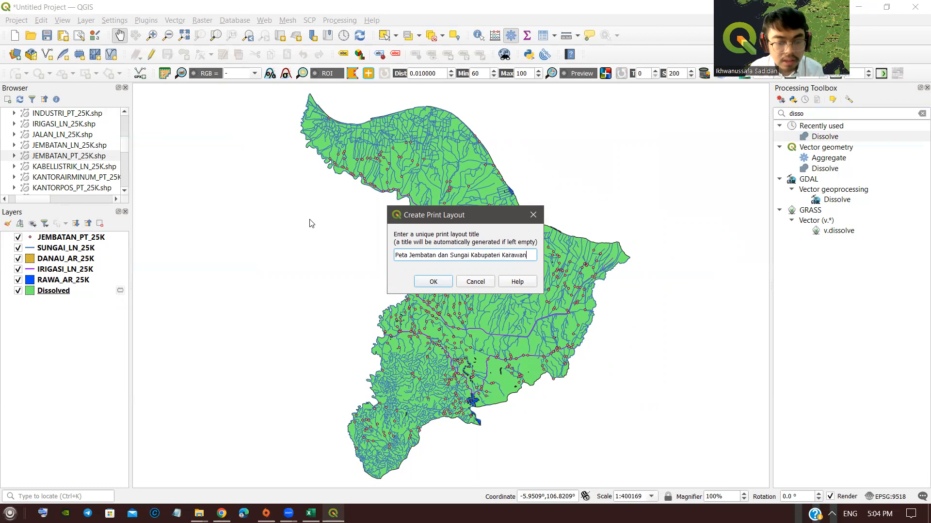
pyautogui.hotkey('ctrl', 'a')
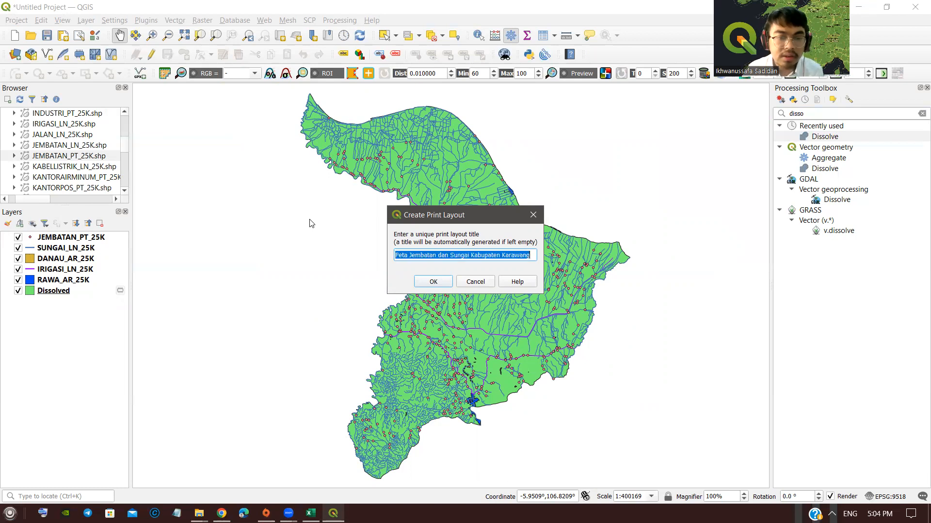
pyautogui.click(433, 281)
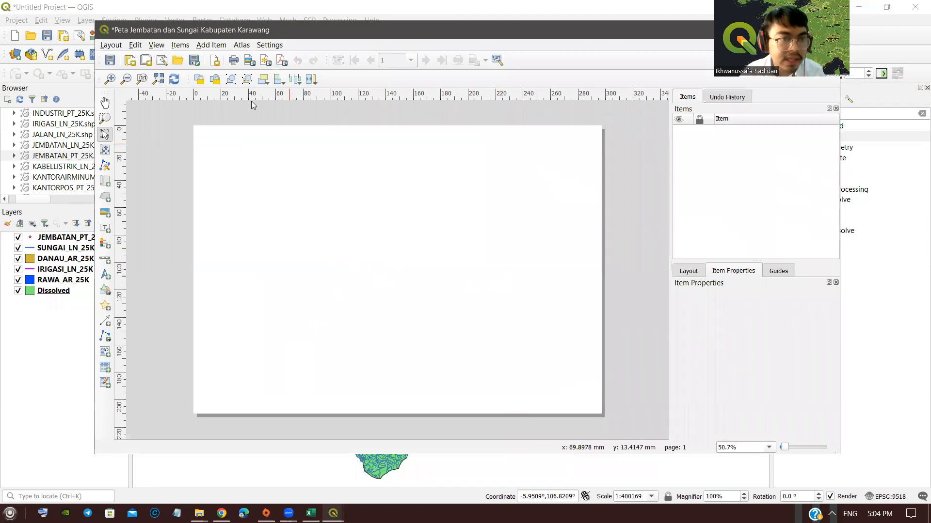
# Step: Add a map to the layout page, filling most of its height and leaving a blank strip along the right side
pyautogui.click(180, 45)
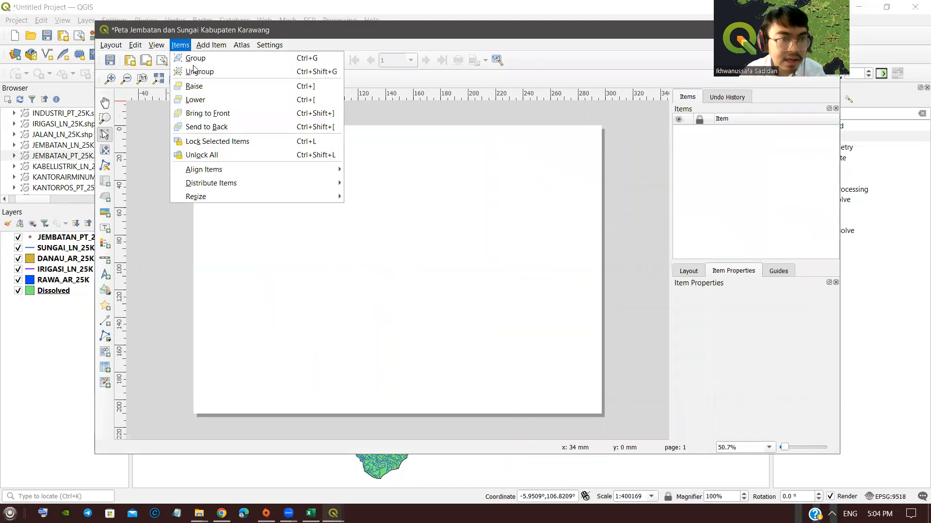
pyautogui.moveTo(211, 45)
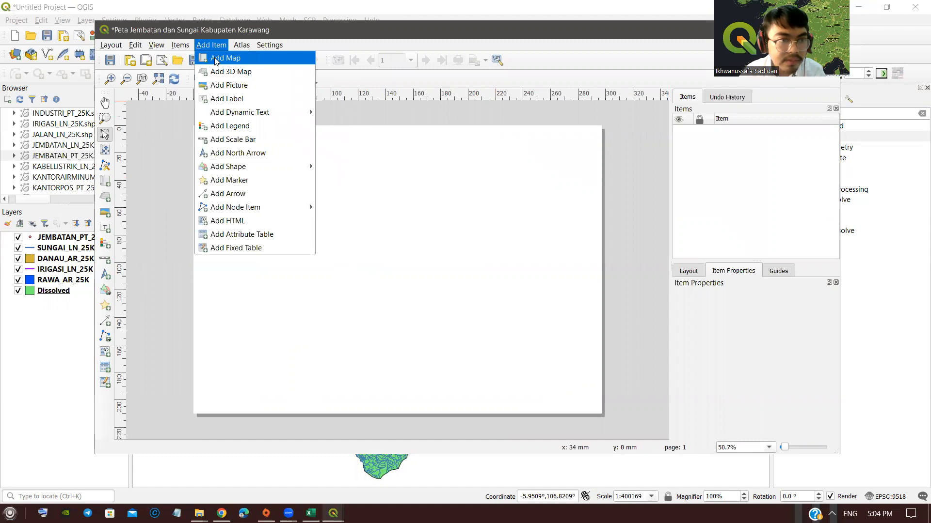
pyautogui.click(215, 58)
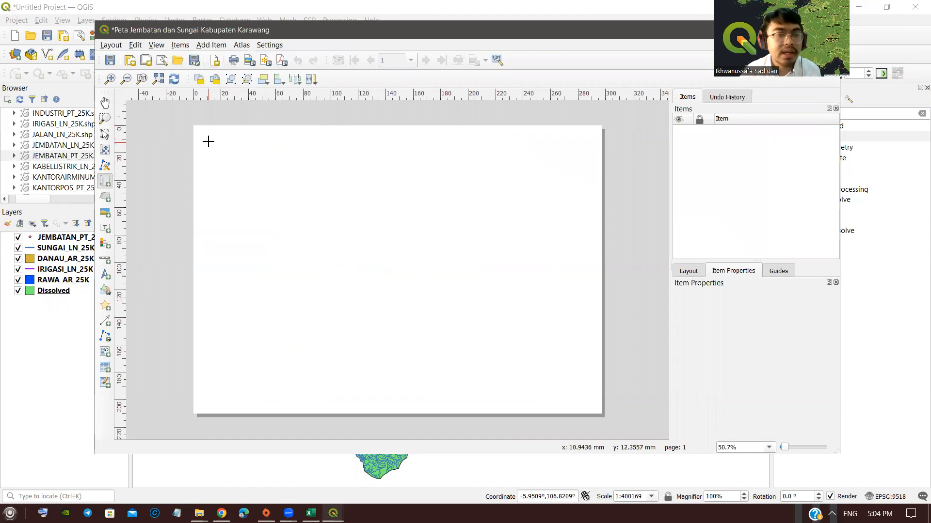
pyautogui.moveTo(202, 137); pyautogui.dragTo(501, 394)
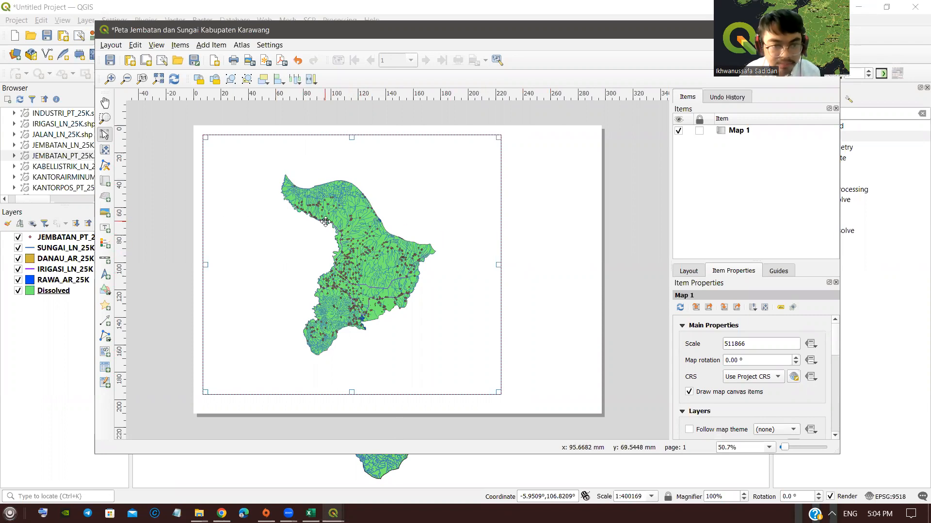
# Step: Set the scale of the layout map to 400000
pyautogui.scroll(1, 357, 238)
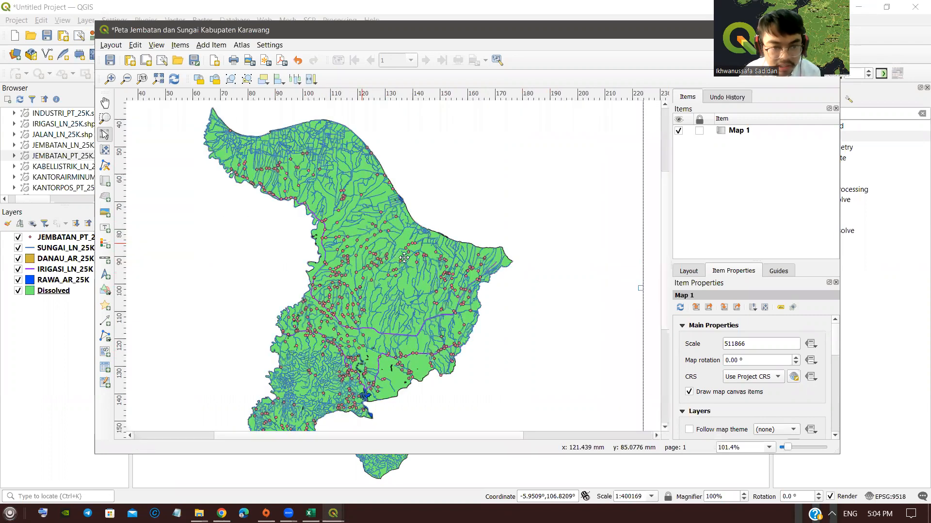
pyautogui.scroll(-1, 366, 250)
pyautogui.click(749, 346)
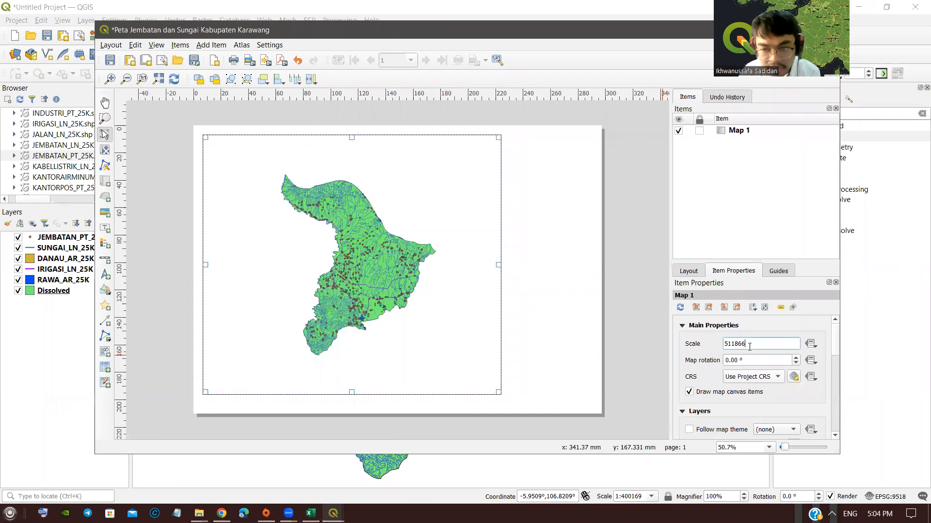
pyautogui.moveTo(739, 346); pyautogui.dragTo(722, 346)
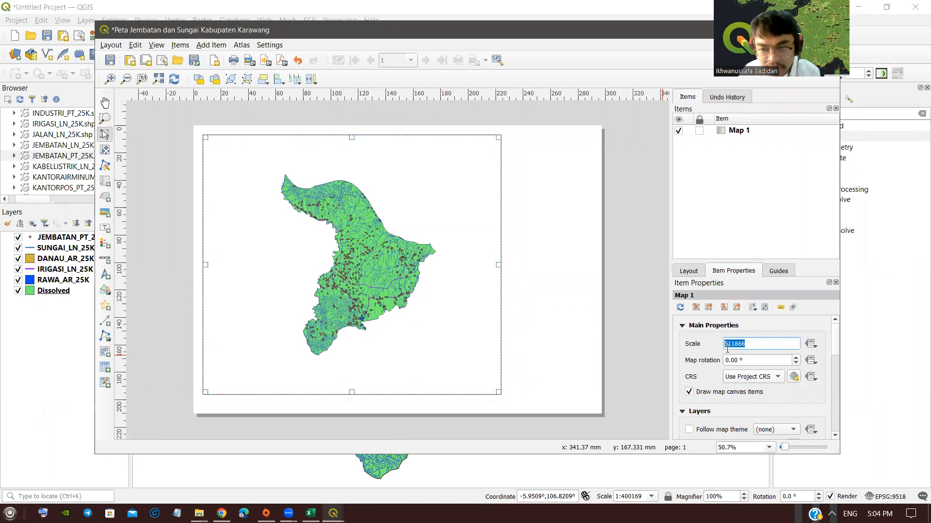
pyautogui.write('400000')
pyautogui.press('Return')
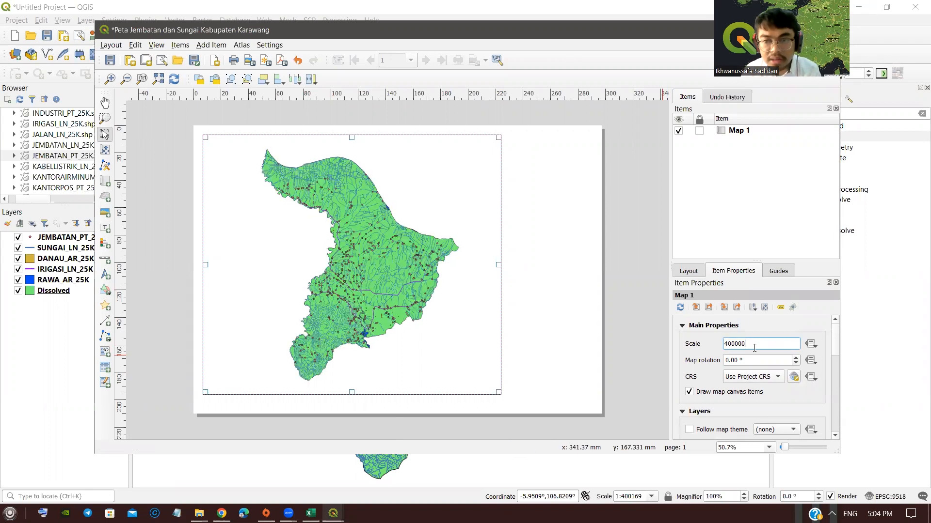
# Step: Try a map scale of 300000, return it to 400000 and keep the map item selected
pyautogui.doubleClick(737, 344)
pyautogui.write('3')
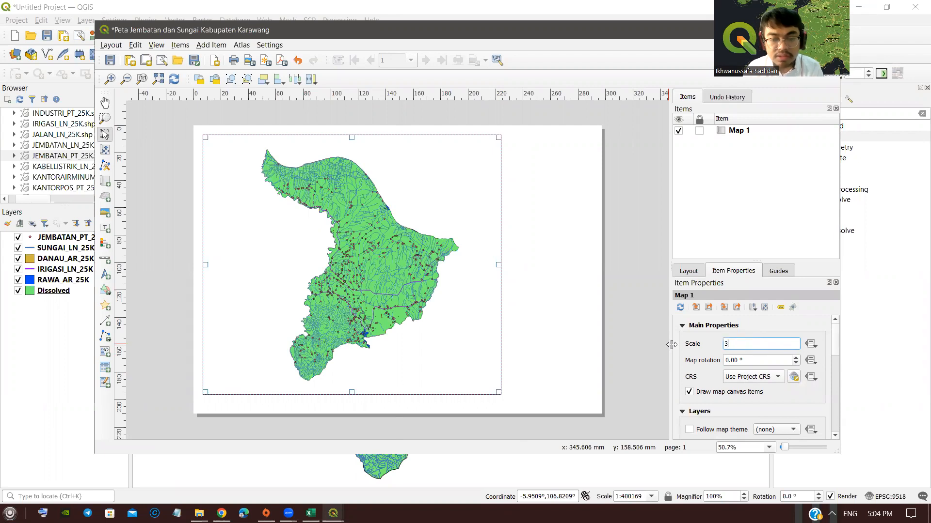
pyautogui.press('Return')
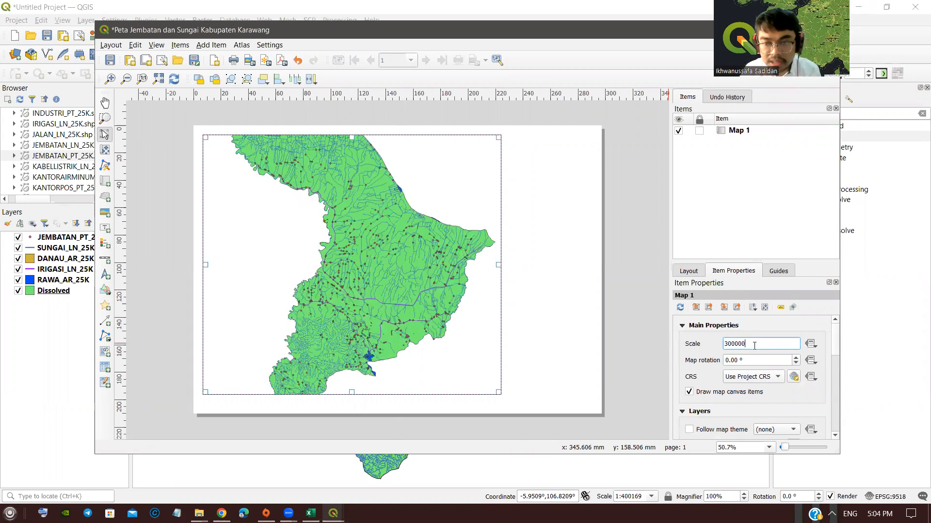
pyautogui.write('4')
pyautogui.press('Return')
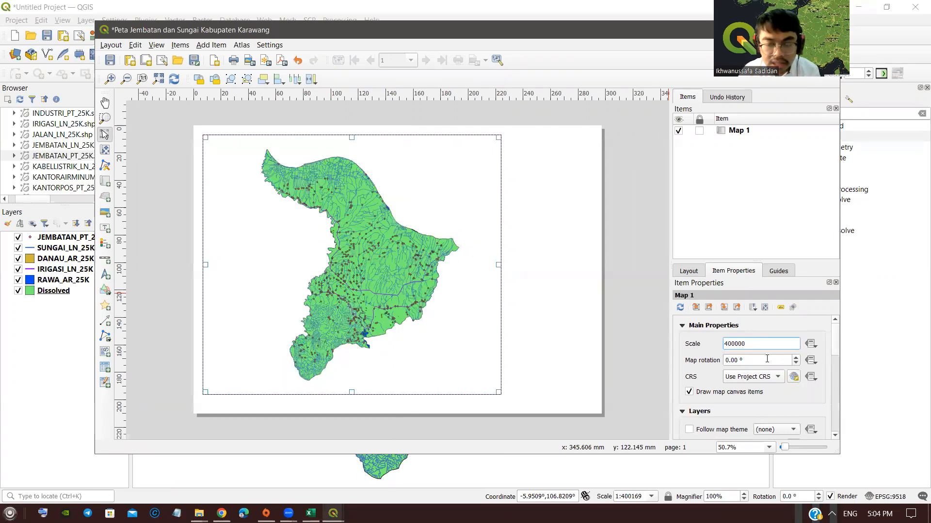
pyautogui.click(565, 307)
pyautogui.click(382, 291)
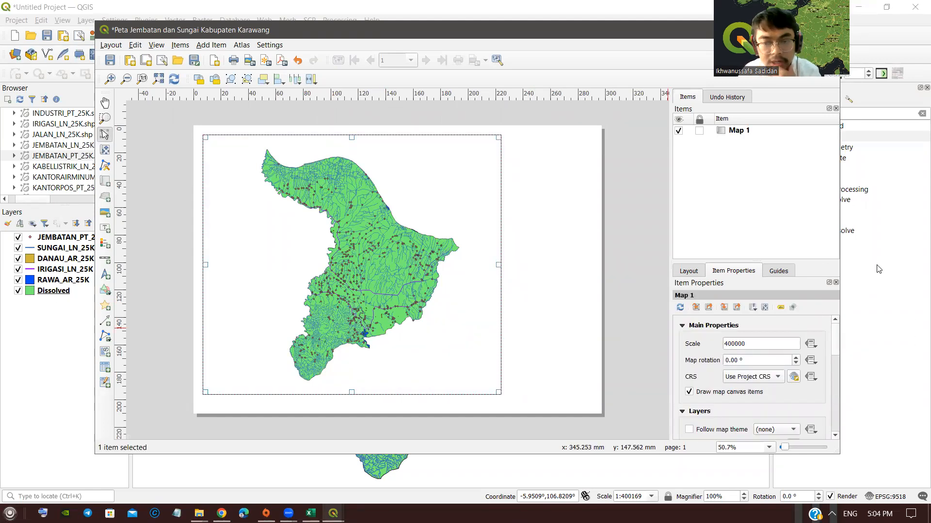
# Step: Turn on the frame around the map item
pyautogui.scroll(-3, 517, 276)
pyautogui.scroll(3, 514, 271)
pyautogui.scroll(-5, 790, 369)
pyautogui.scroll(-2, 790, 369)
pyautogui.scroll(5, 763, 364)
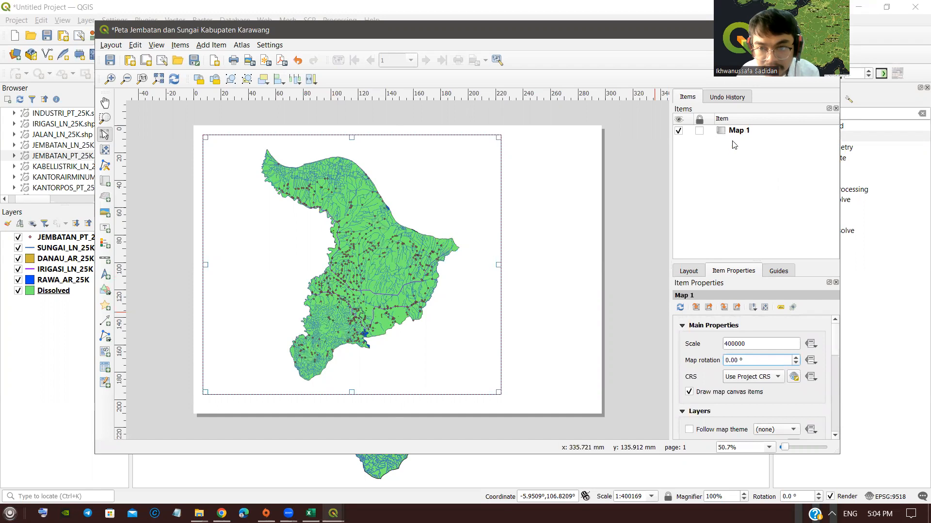
pyautogui.scroll(-5, 722, 359)
pyautogui.scroll(-3, 729, 363)
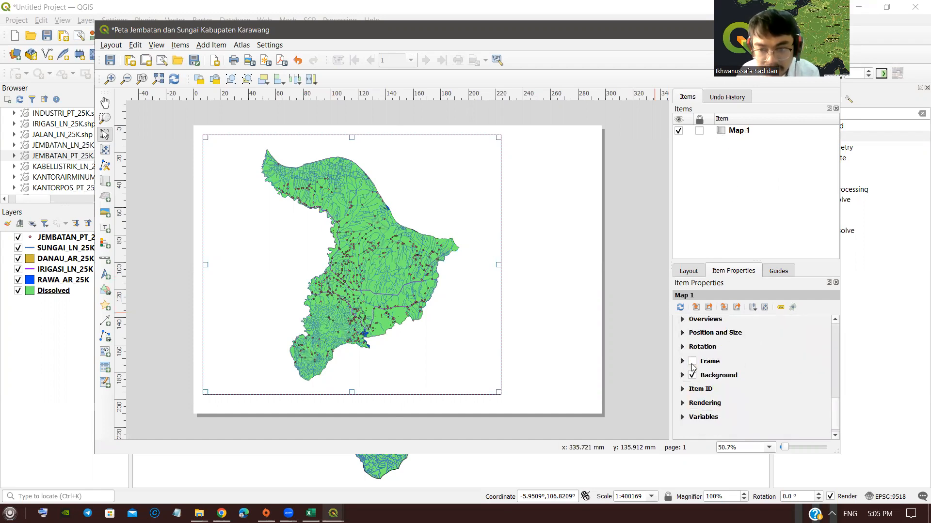
pyautogui.click(692, 363)
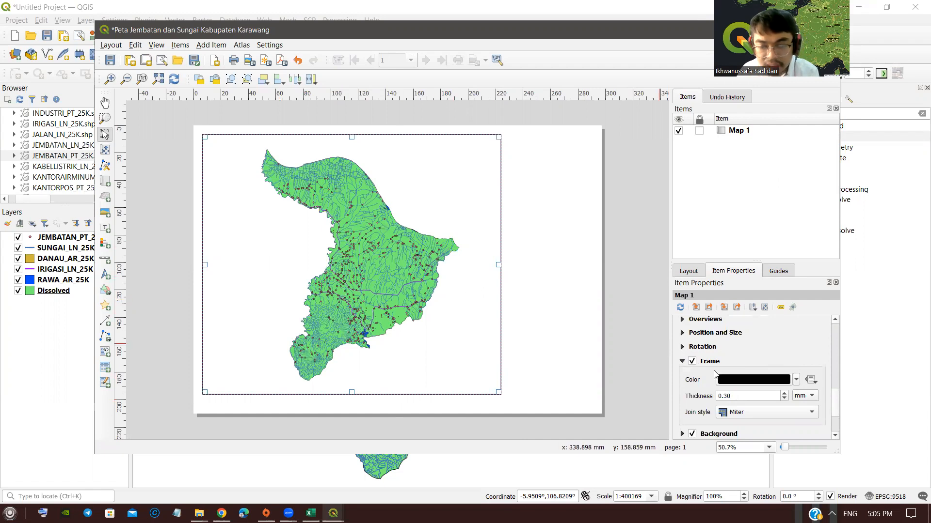
# Step: Keep the map item's background enabled, set its colour to the standard light blue, and deselect the map
pyautogui.scroll(-2, 745, 347)
pyautogui.click(697, 376)
pyautogui.click(692, 378)
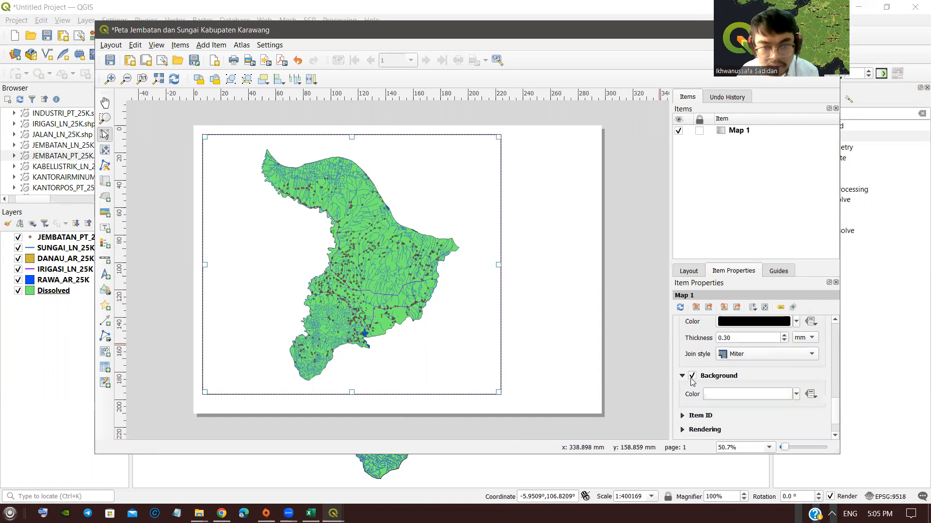
pyautogui.click(692, 378)
pyautogui.click(693, 378)
pyautogui.scroll(-1, 708, 383)
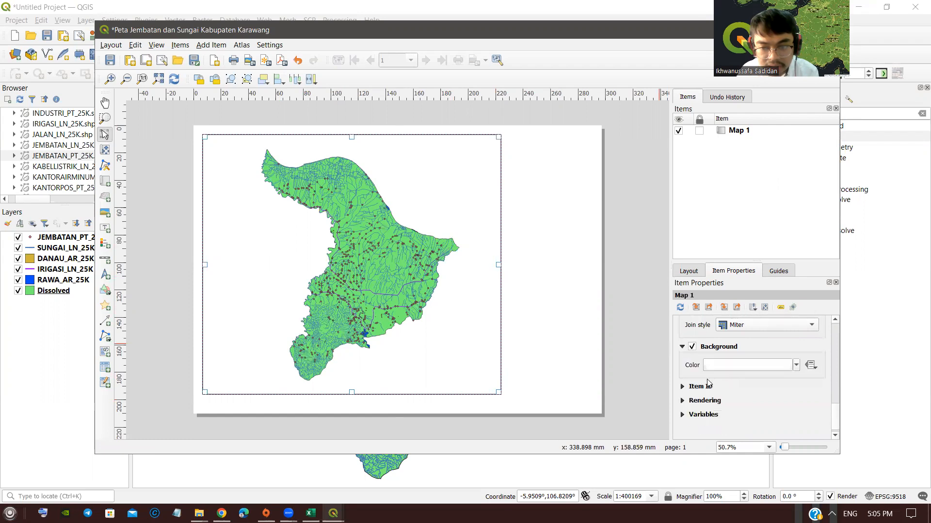
pyautogui.click(796, 365)
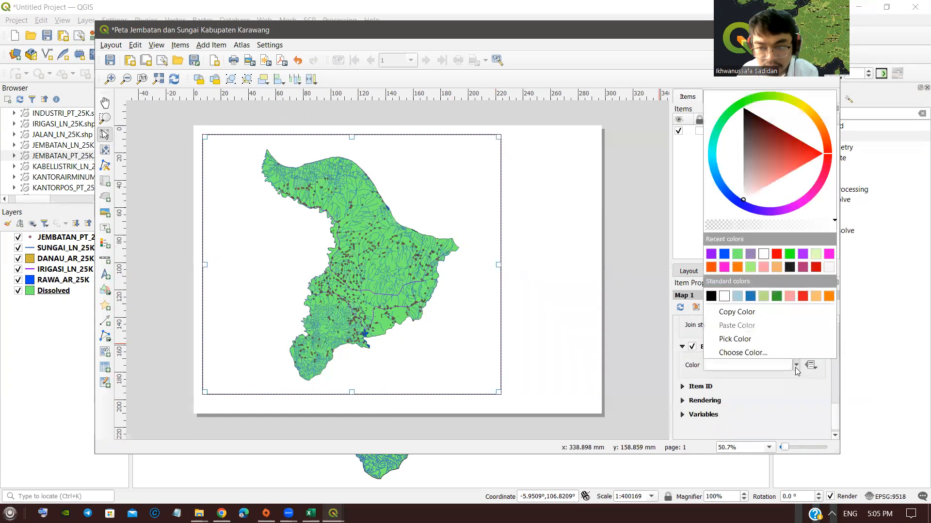
pyautogui.click(736, 296)
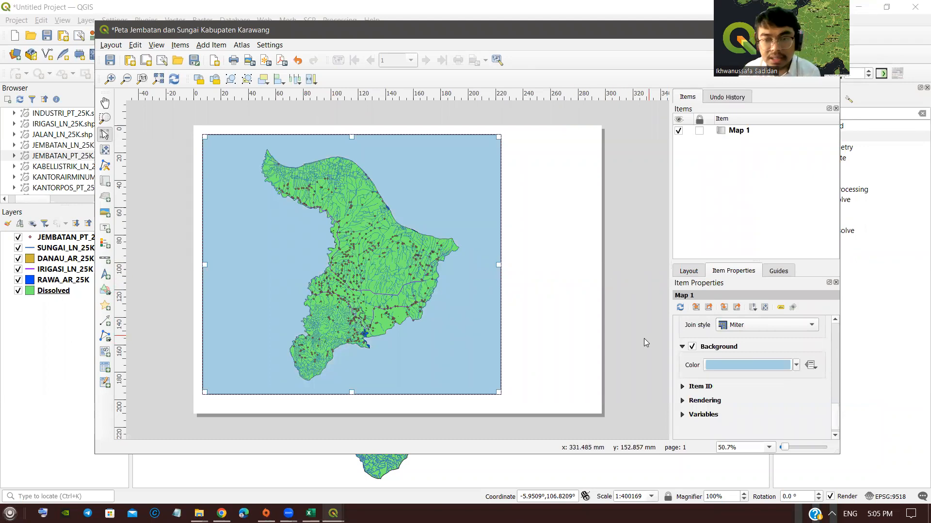
pyautogui.click(682, 347)
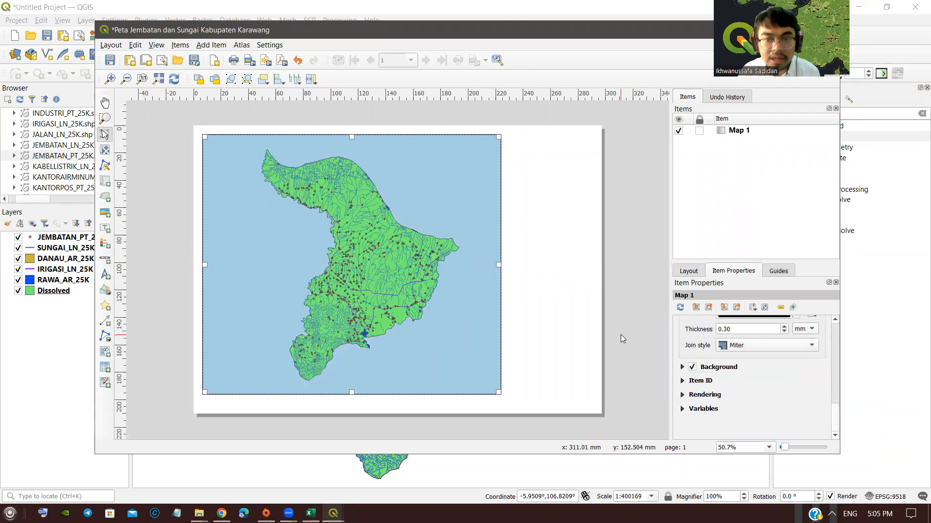
pyautogui.click(619, 334)
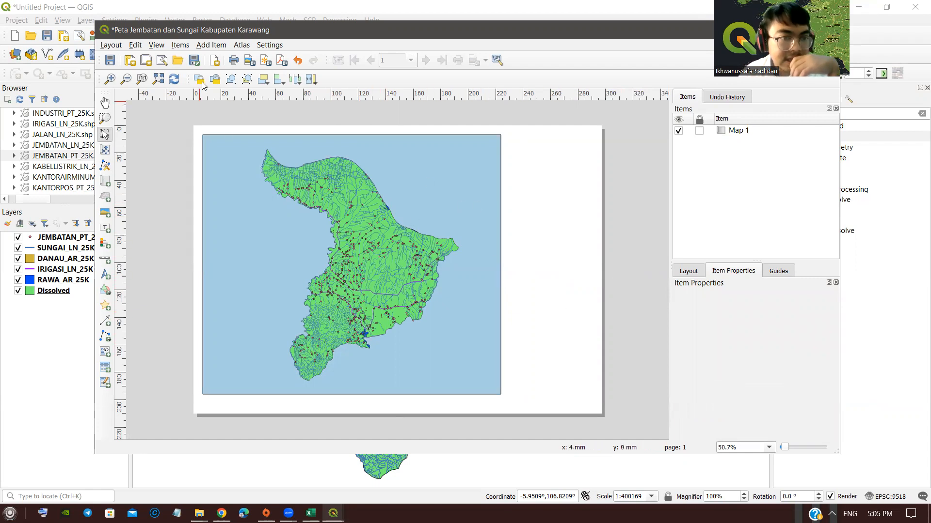
# Step: Add a dynamic Layout Name label in the blank strip beside the map, near the page's upper edge
pyautogui.click(211, 45)
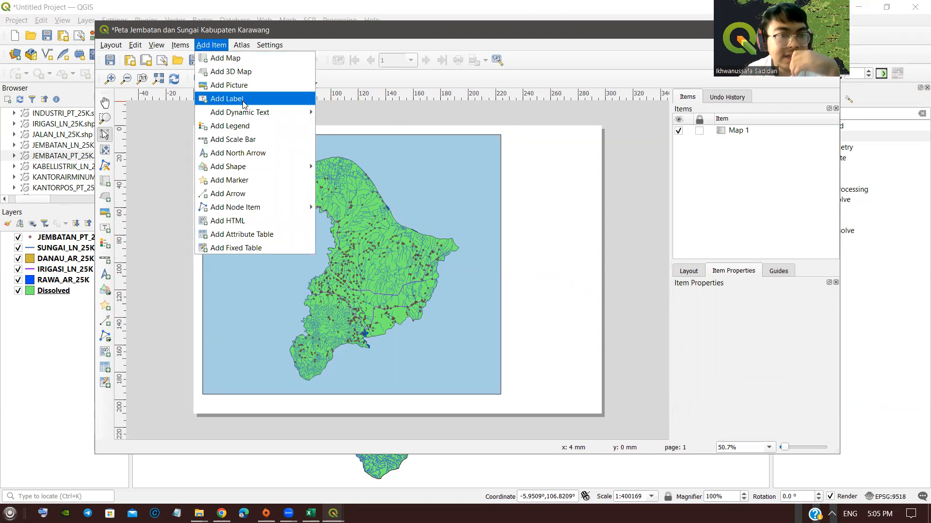
pyautogui.click(100, 303)
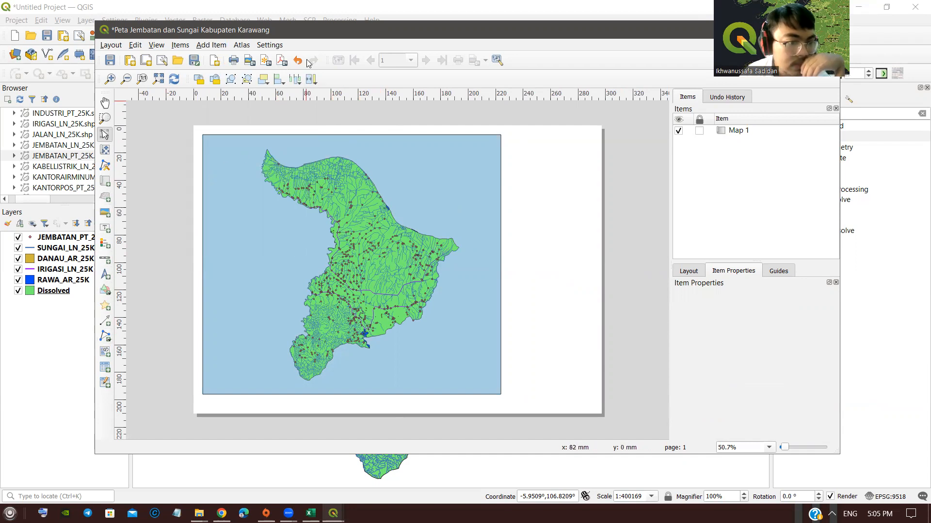
pyautogui.click(211, 45)
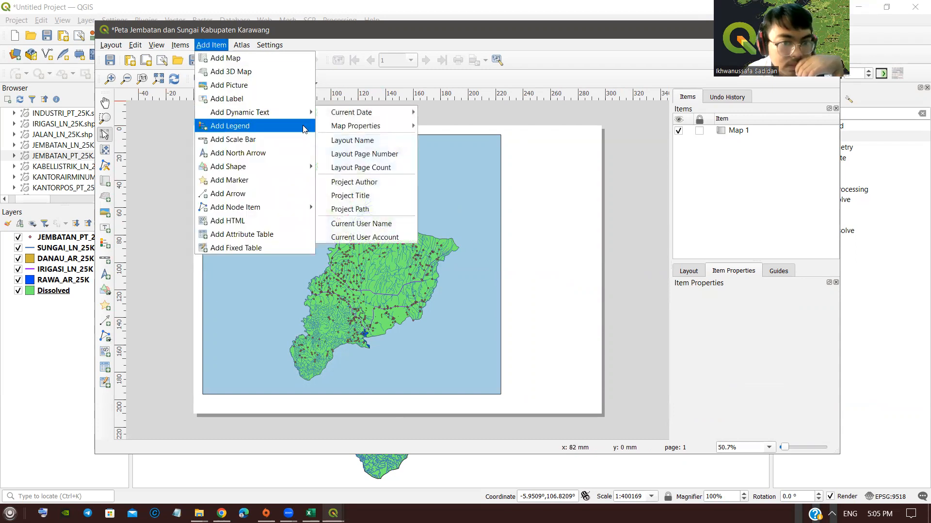
pyautogui.click(329, 140)
pyautogui.moveTo(506, 134); pyautogui.dragTo(601, 181)
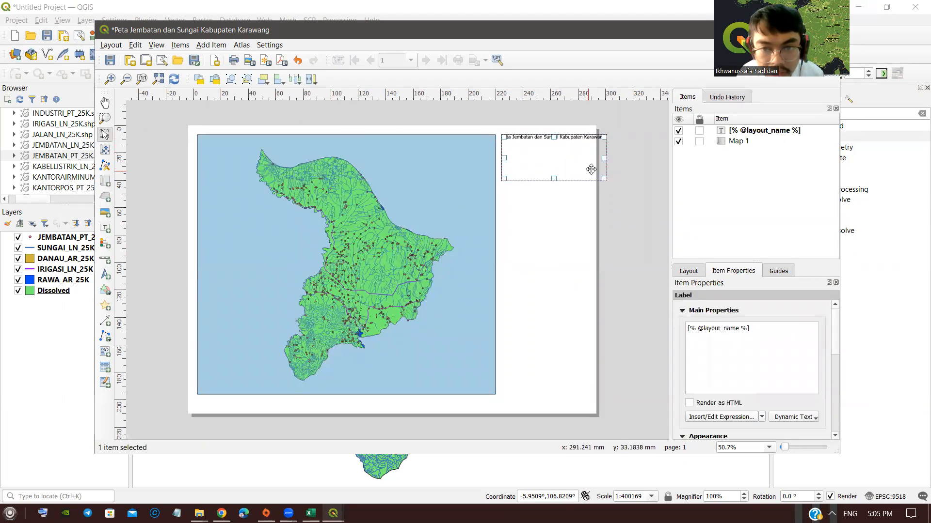
# Step: Narrow the title label to fit inside the page's edge and set its font to Montserrat SemiBold
pyautogui.moveTo(605, 161); pyautogui.dragTo(586, 162)
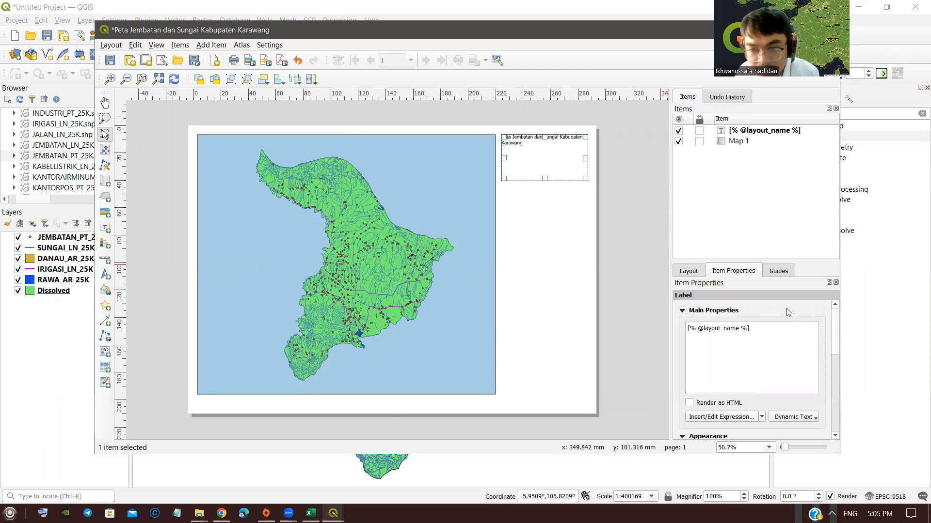
pyautogui.scroll(-3, 786, 312)
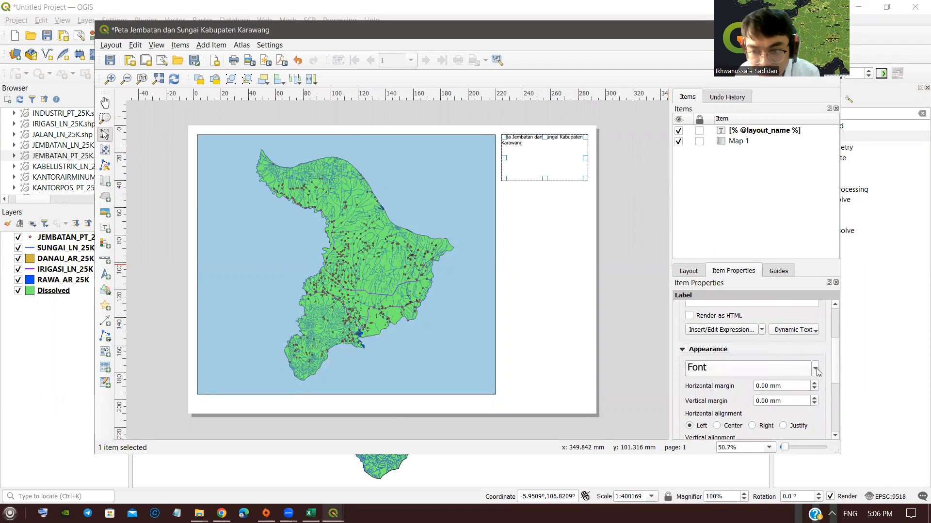
pyautogui.click(816, 369)
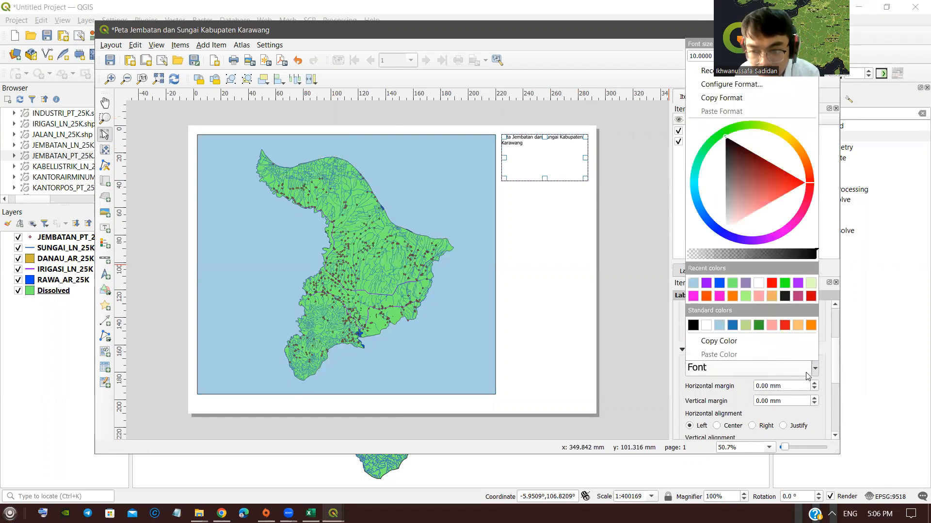
pyautogui.click(809, 373)
pyautogui.click(760, 370)
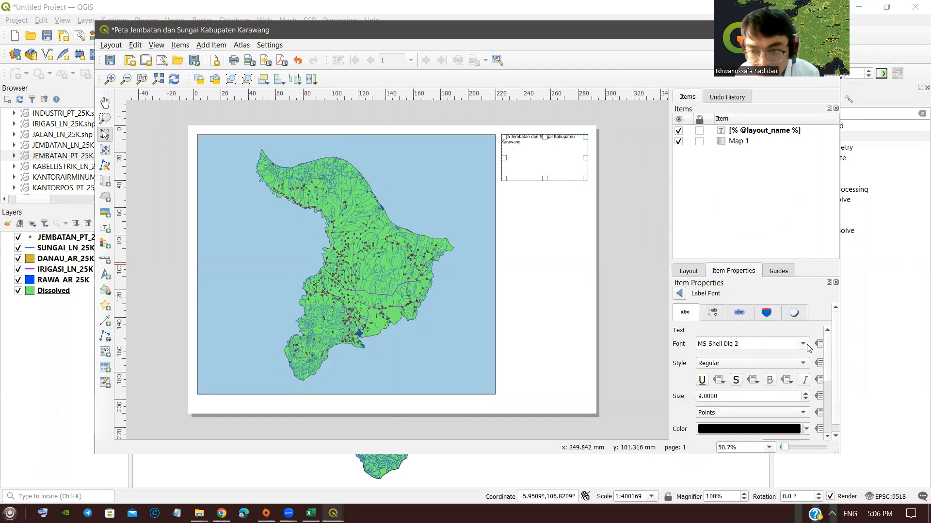
pyautogui.click(808, 347)
pyautogui.click(752, 359)
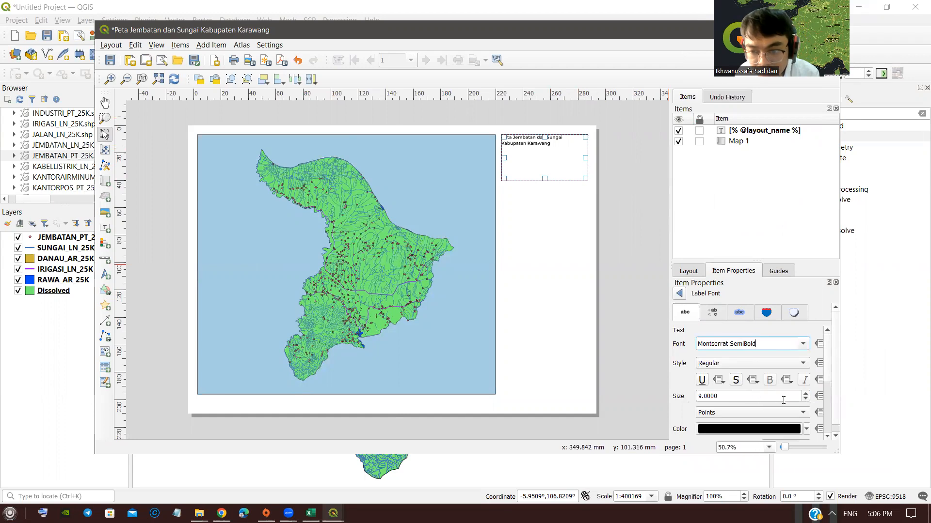
# Step: Increase the title label's font size to 16 points
pyautogui.click(805, 398)
pyautogui.click(805, 398)
pyautogui.click(806, 398)
pyautogui.click(806, 398)
pyautogui.click(806, 398)
pyautogui.click(806, 398)
pyautogui.click(805, 398)
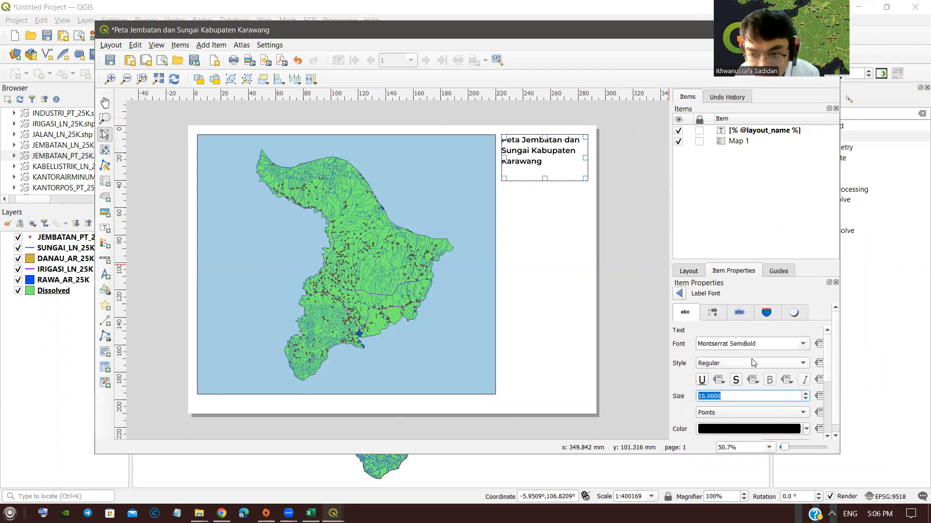
# Step: Examine the title label's font style, text and formatting options, and leave the label deselected
pyautogui.scroll(-5, 813, 355)
pyautogui.scroll(-4, 812, 356)
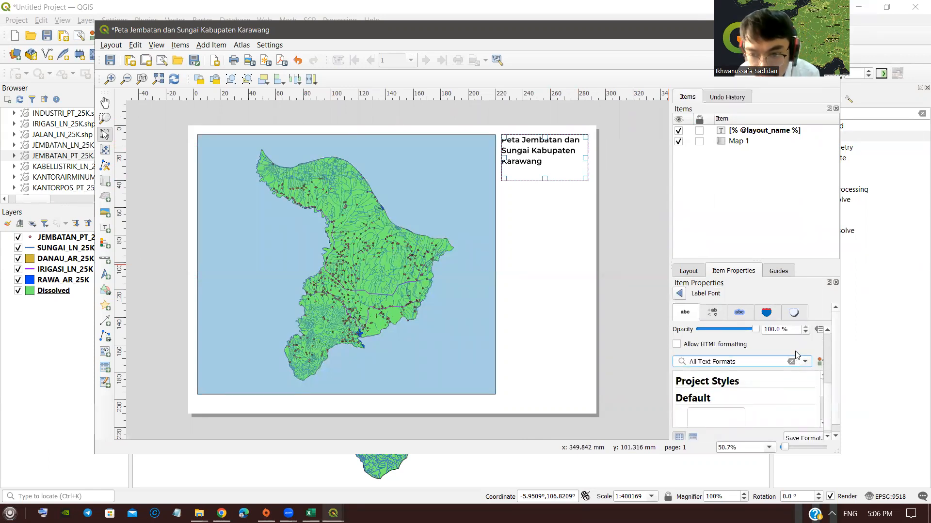
pyautogui.scroll(-1, 797, 350)
pyautogui.scroll(8, 796, 350)
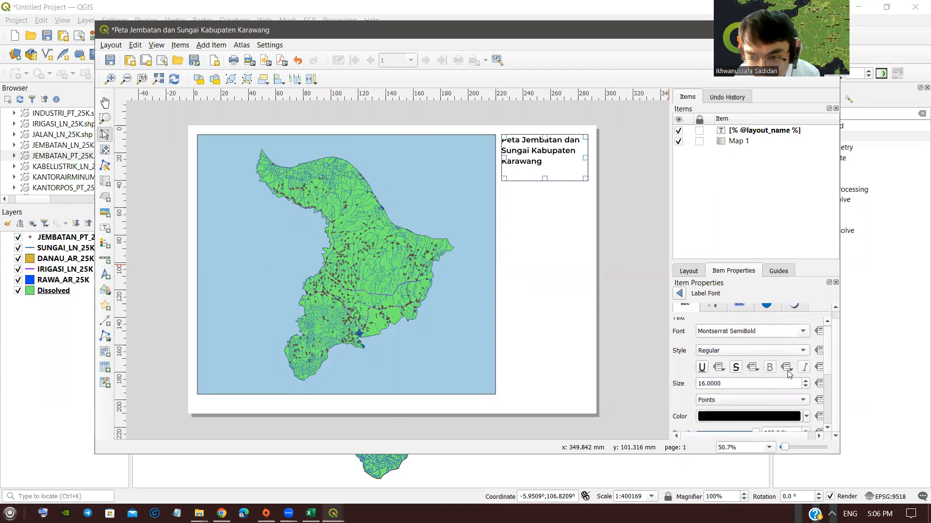
pyautogui.click(727, 356)
pyautogui.click(728, 356)
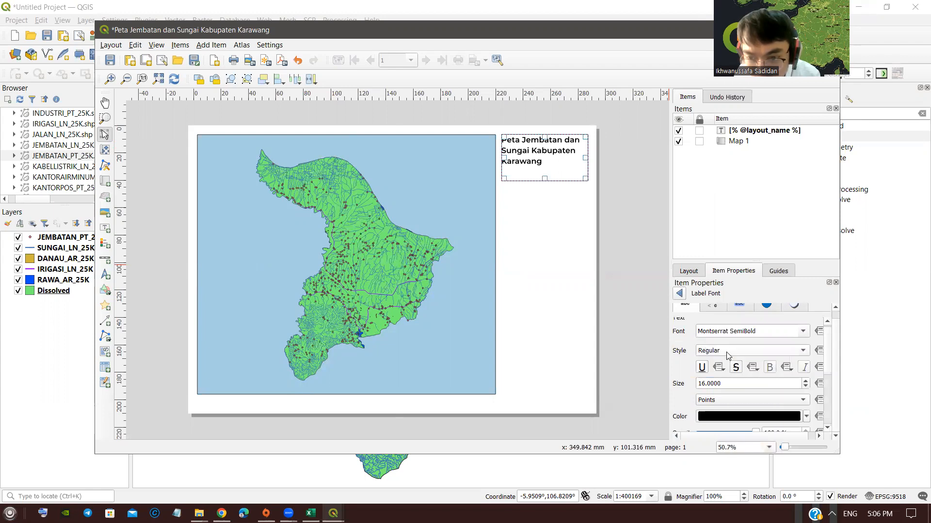
pyautogui.scroll(-1, 761, 348)
pyautogui.scroll(1, 765, 349)
pyautogui.scroll(-1, 813, 307)
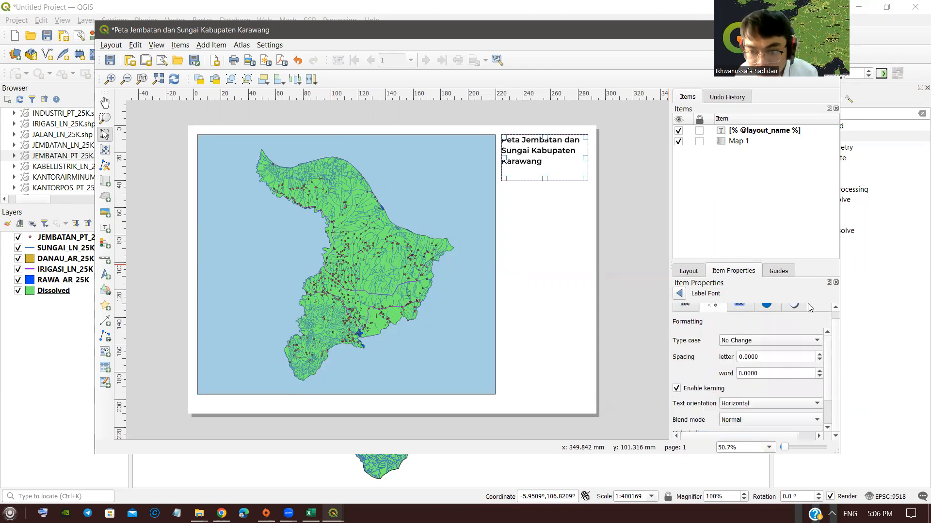
pyautogui.scroll(1, 809, 307)
pyautogui.click(698, 316)
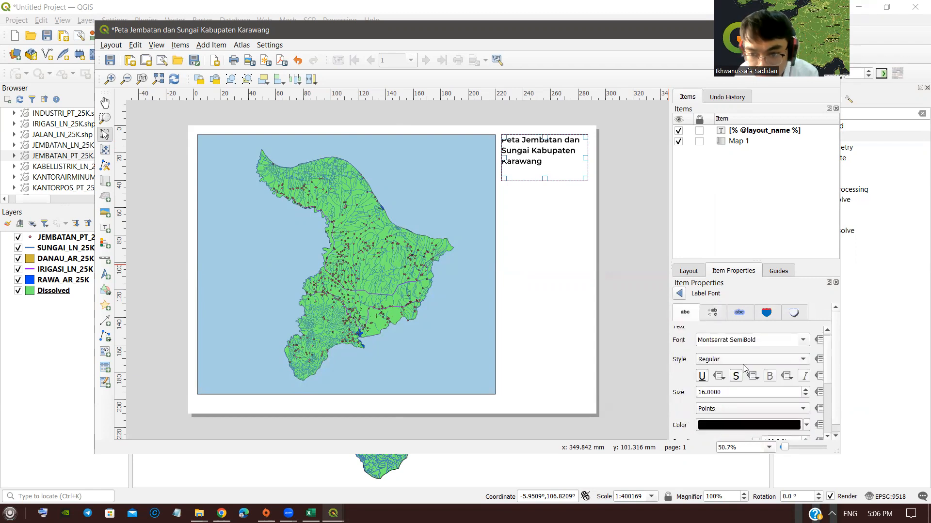
pyautogui.scroll(-2, 742, 364)
pyautogui.scroll(-2, 747, 383)
pyautogui.scroll(2, 742, 364)
pyautogui.scroll(-2, 743, 342)
pyautogui.scroll(3, 743, 343)
pyautogui.scroll(-1, 742, 343)
pyautogui.click(710, 318)
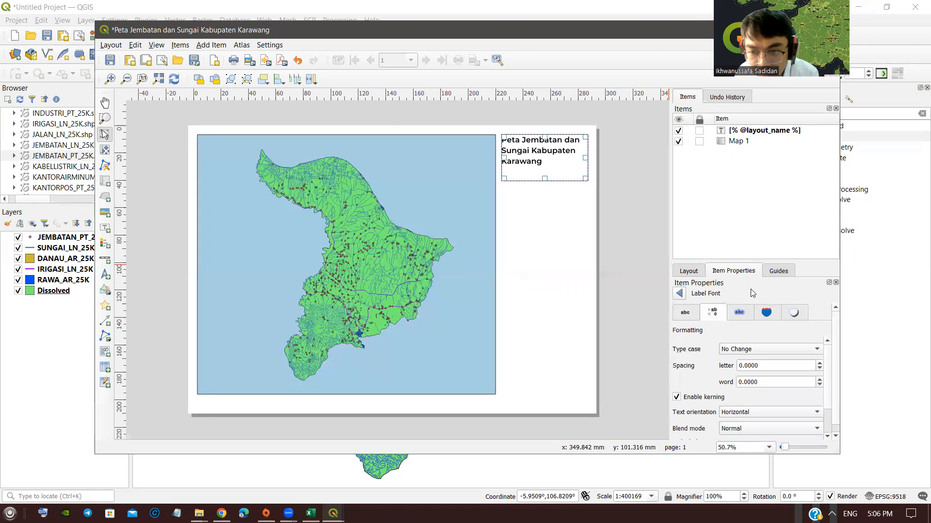
pyautogui.click(691, 277)
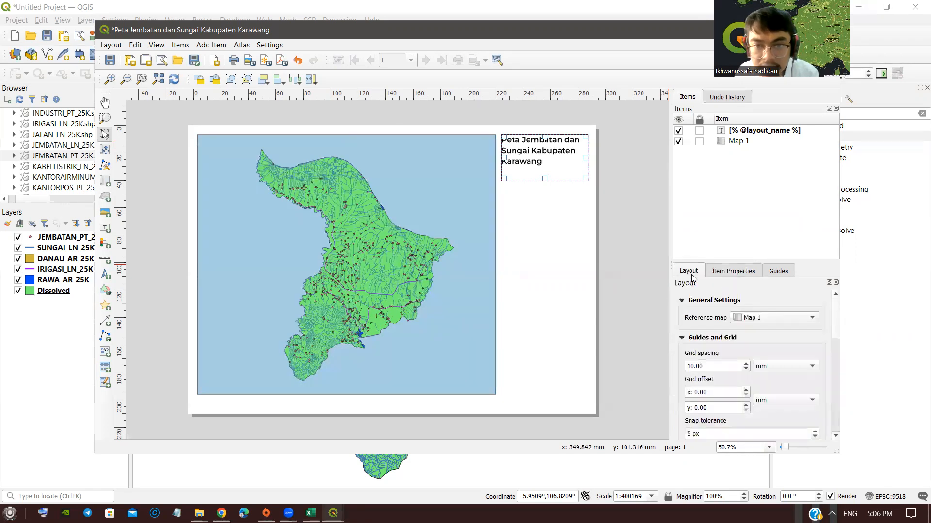
pyautogui.click(546, 188)
pyautogui.click(543, 164)
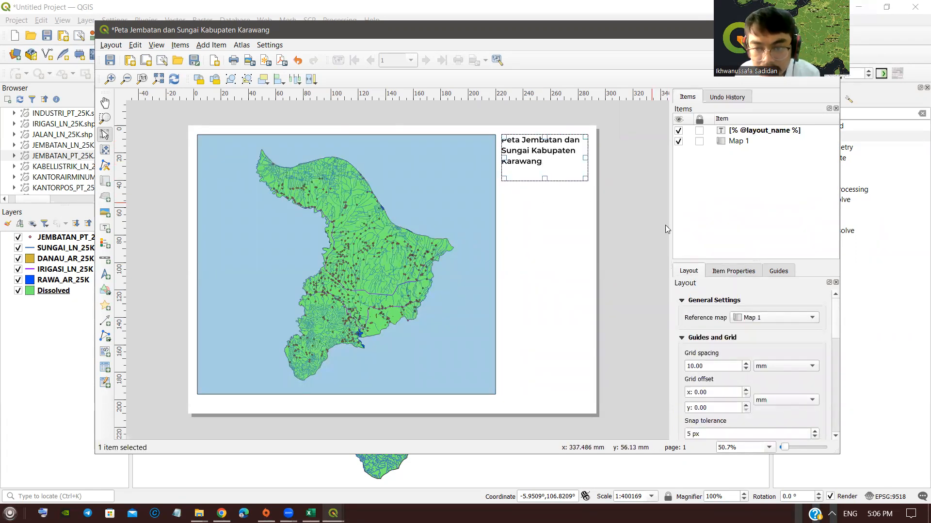
pyautogui.click(559, 235)
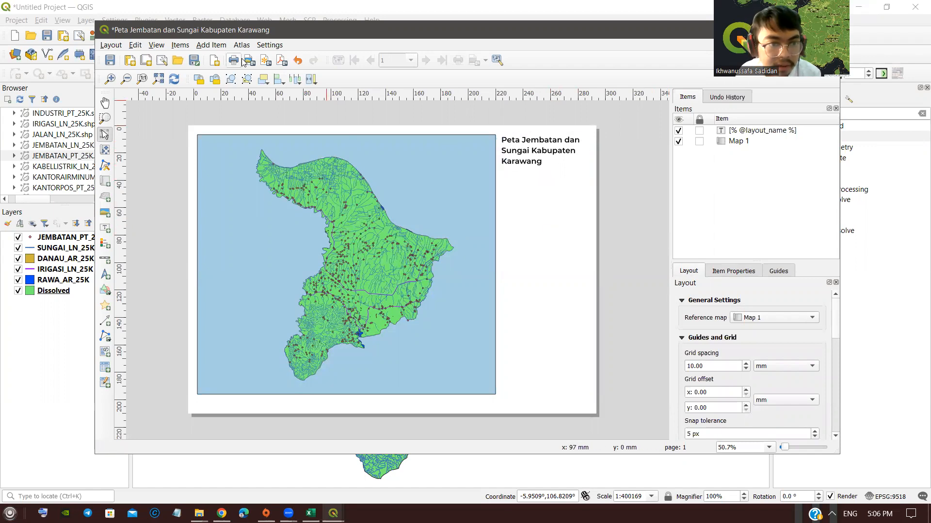
# Step: Add a small north arrow to the page just below the title label
pyautogui.click(211, 44)
pyautogui.moveTo(246, 114)
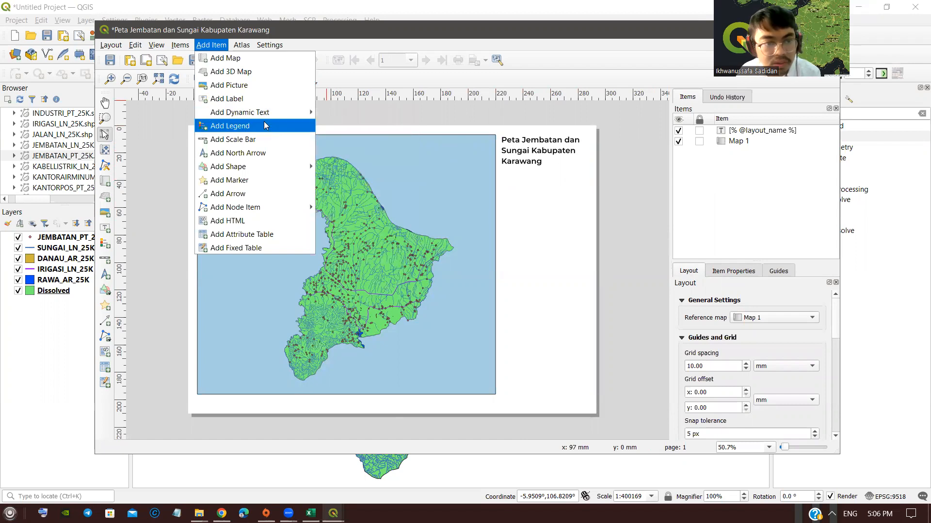
pyautogui.click(271, 152)
pyautogui.moveTo(532, 170); pyautogui.dragTo(558, 197)
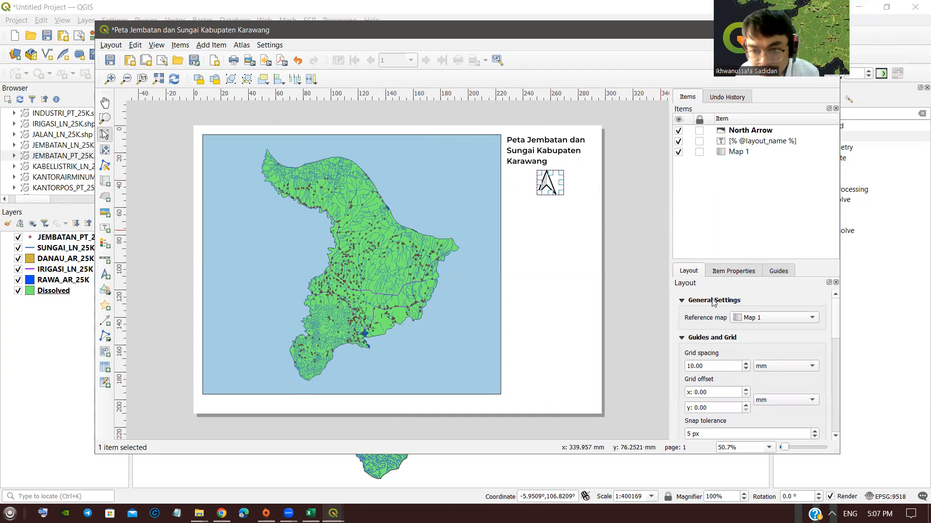
# Step: Display the arrows group of SVG images for the north arrow, with more room for the image previews
pyautogui.click(739, 134)
pyautogui.scroll(-10, 730, 410)
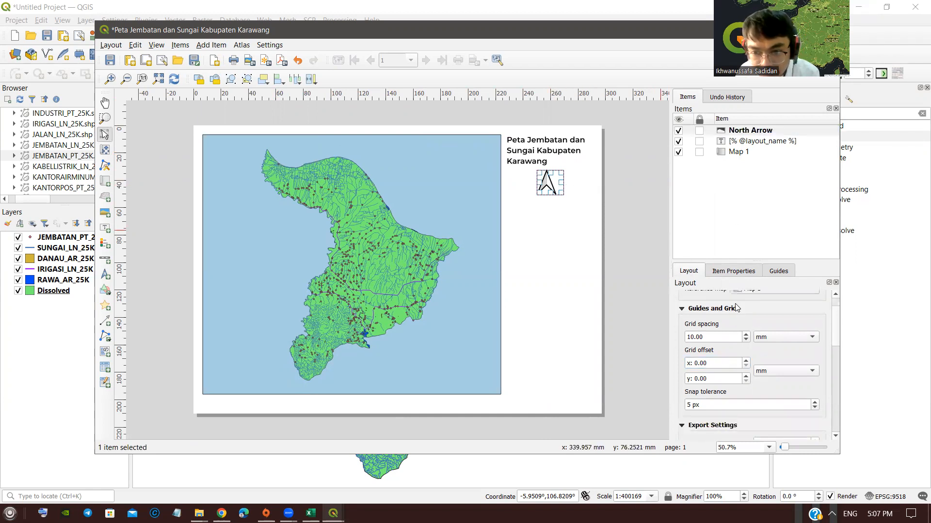
pyautogui.scroll(10, 737, 327)
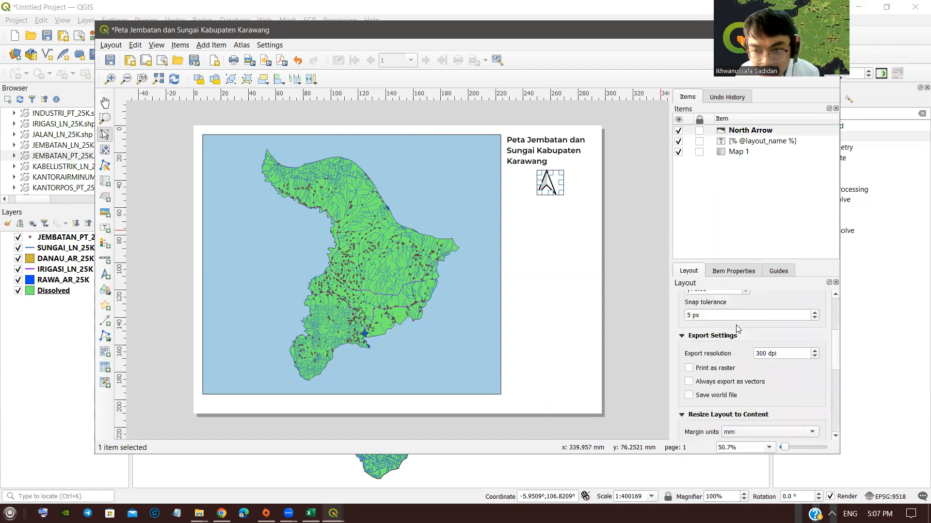
pyautogui.click(735, 271)
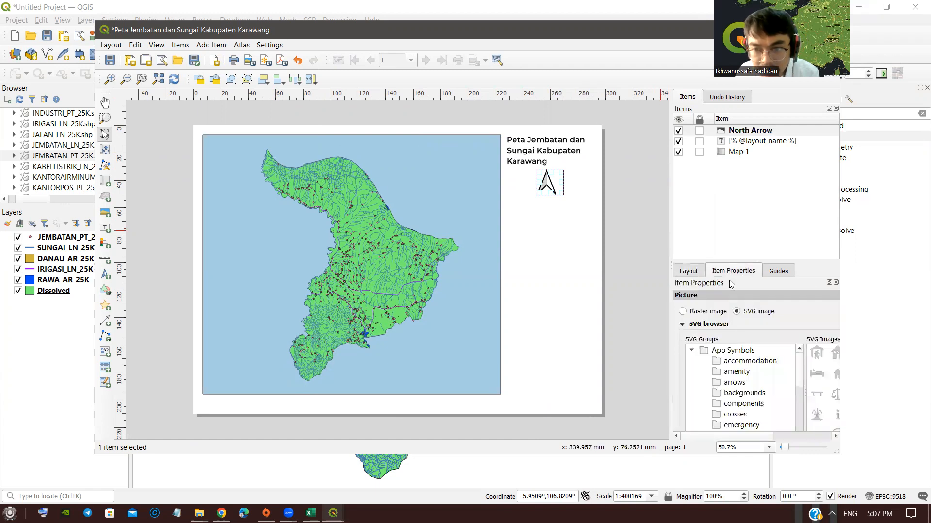
pyautogui.scroll(-4, 765, 388)
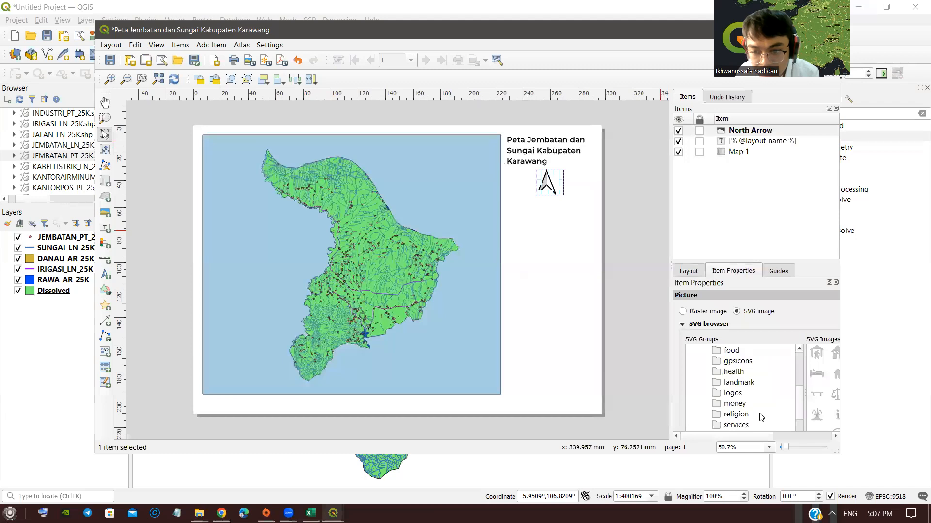
pyautogui.scroll(-1, 759, 415)
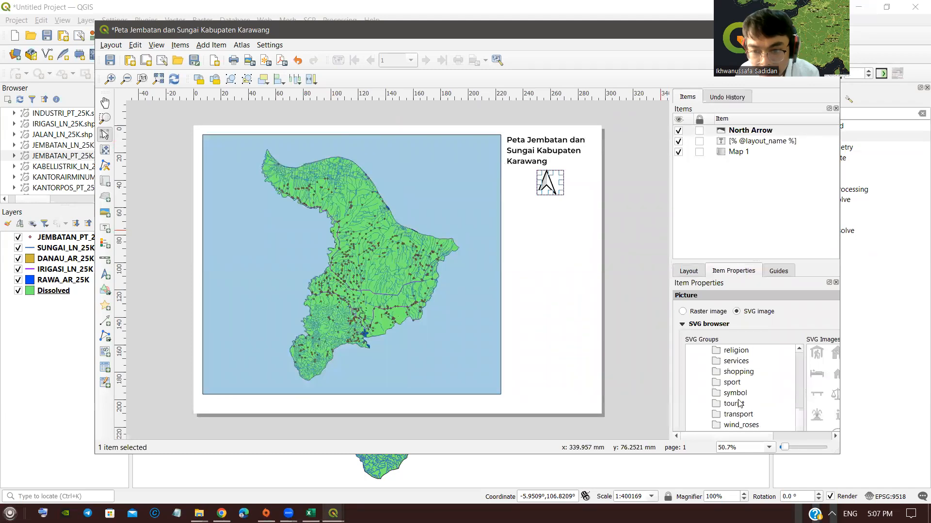
pyautogui.scroll(-1, 740, 403)
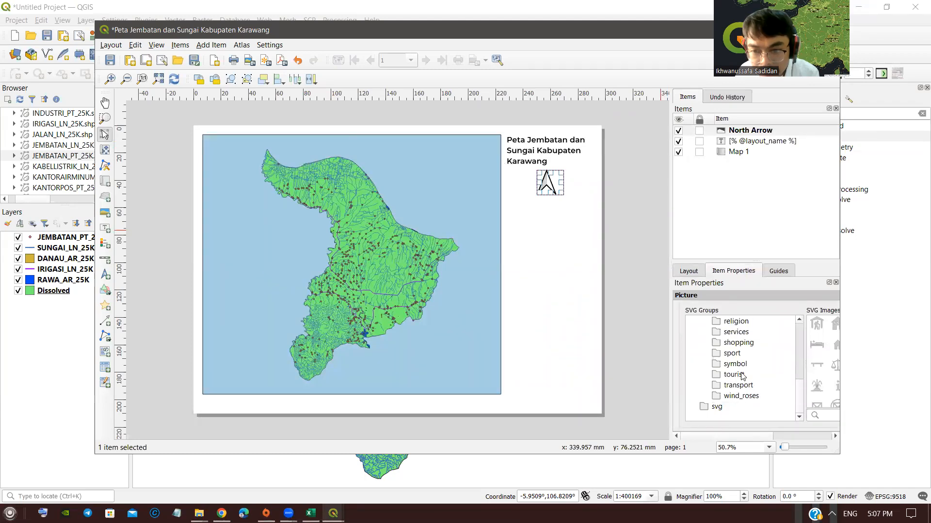
pyautogui.scroll(3, 743, 376)
pyautogui.scroll(2, 745, 376)
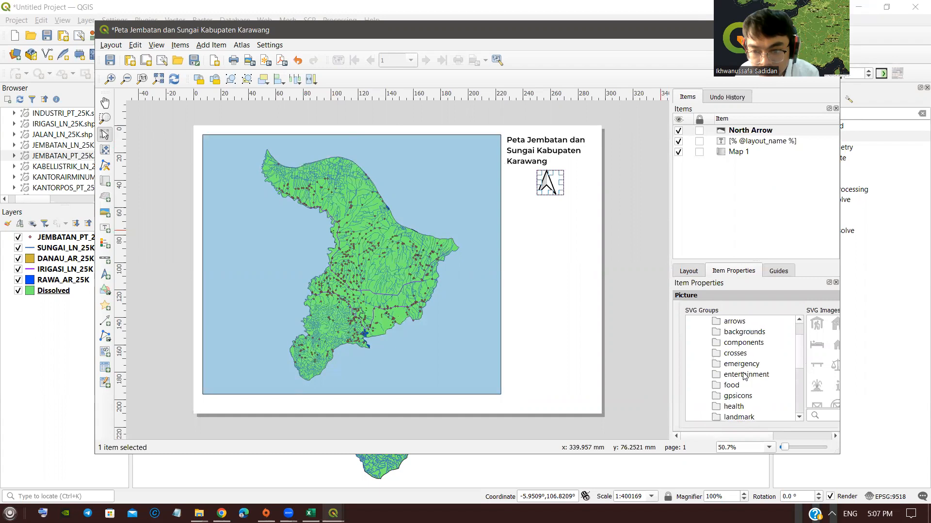
pyautogui.click(739, 357)
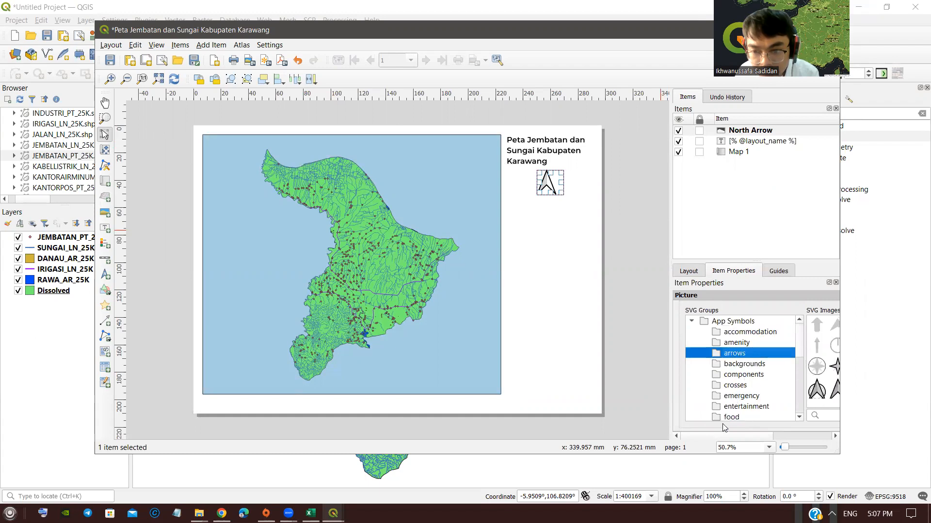
pyautogui.moveTo(671, 378); pyautogui.dragTo(629, 377)
pyautogui.moveTo(762, 378); pyautogui.dragTo(742, 380)
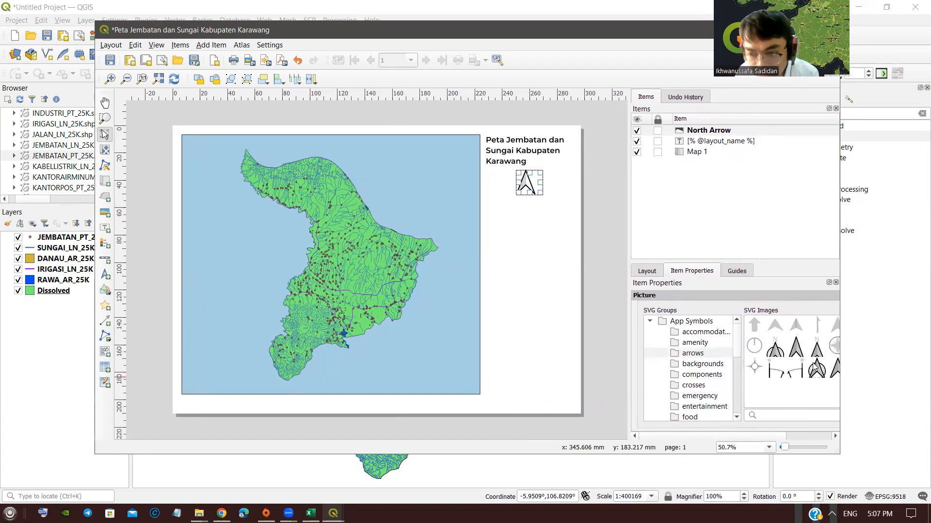
# Step: Compare several arrow symbols and give the north arrow the design with a large arrowhead over a circle
pyautogui.click(774, 352)
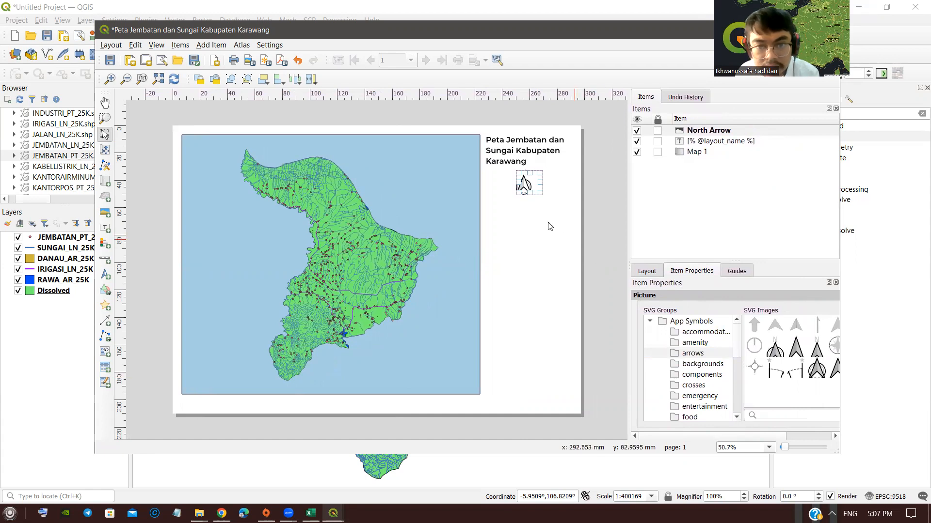
pyautogui.click(817, 374)
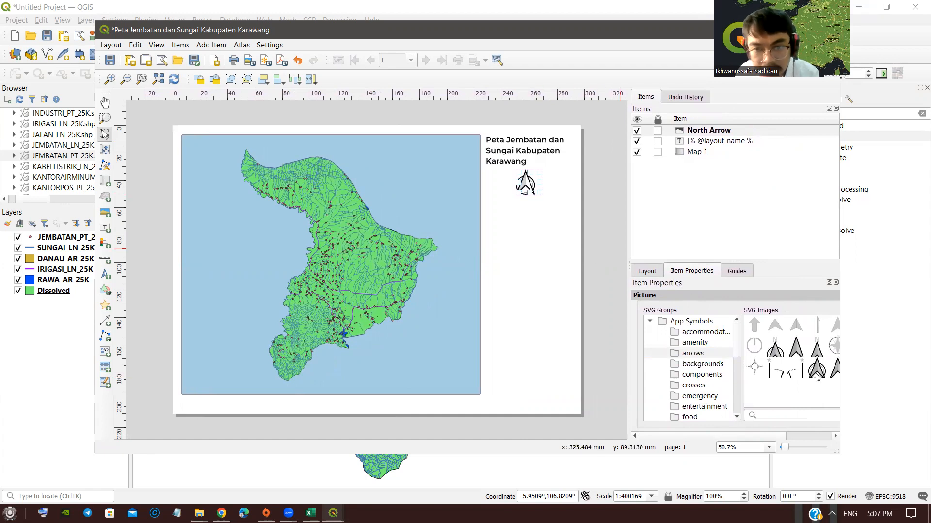
pyautogui.click(797, 354)
pyautogui.click(813, 355)
pyautogui.click(775, 351)
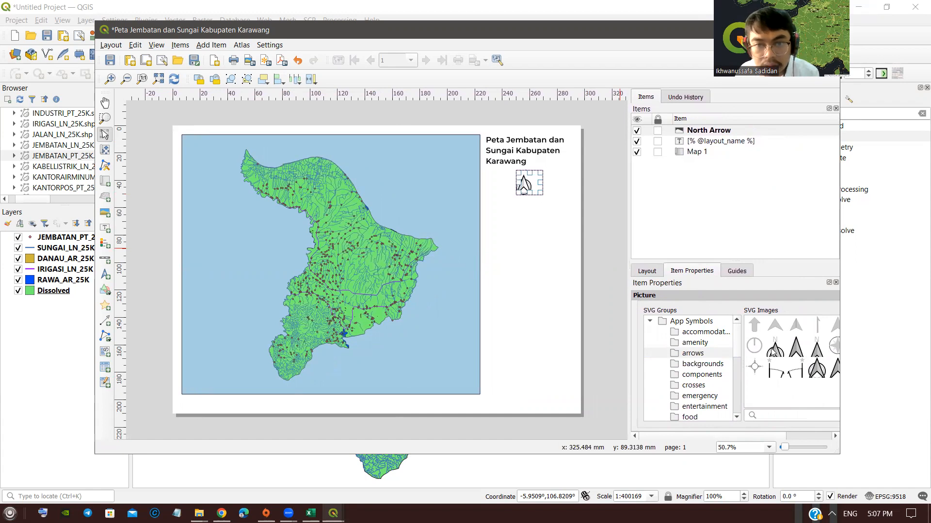
pyautogui.click(821, 372)
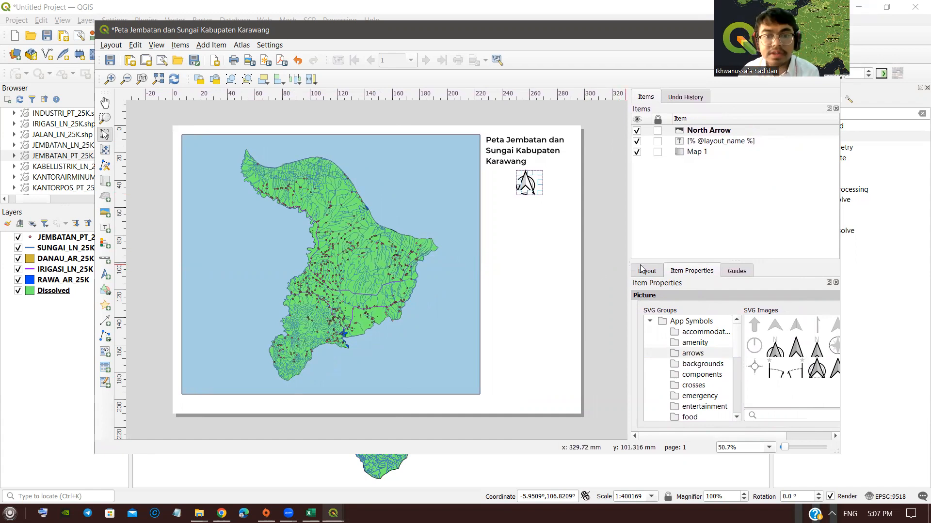
# Step: Nudge the north arrow slightly into place beneath the title and deselect it
pyautogui.click(564, 243)
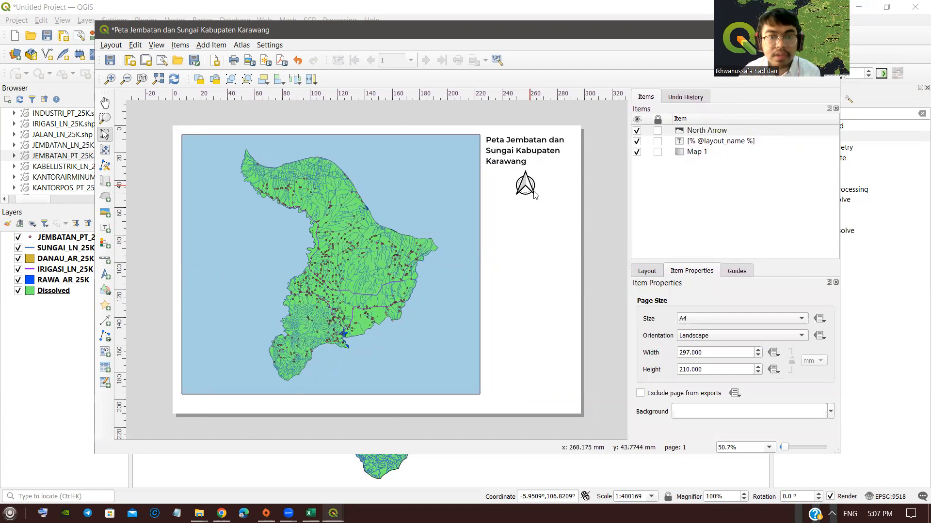
pyautogui.moveTo(521, 185); pyautogui.dragTo(526, 186)
pyautogui.click(565, 200)
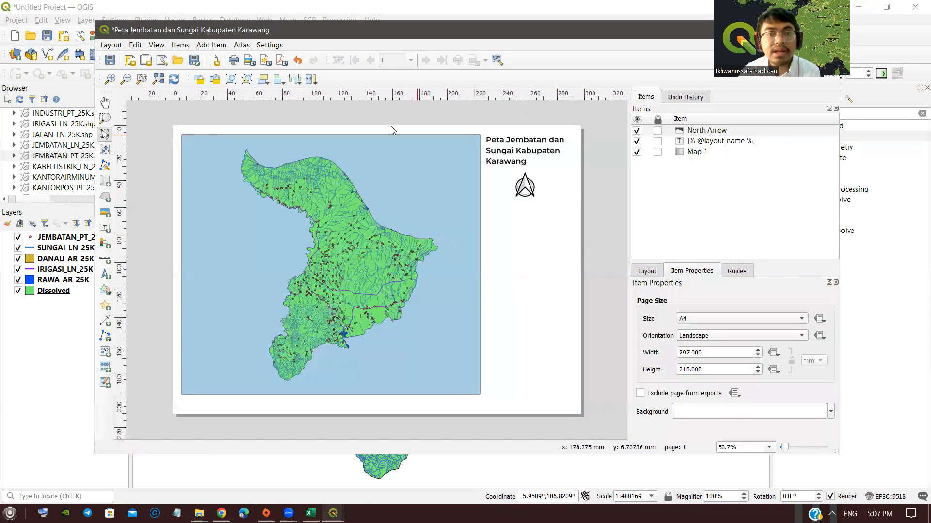
# Step: Add a scale bar for the map in the blank strip directly below the north arrow
pyautogui.click(211, 45)
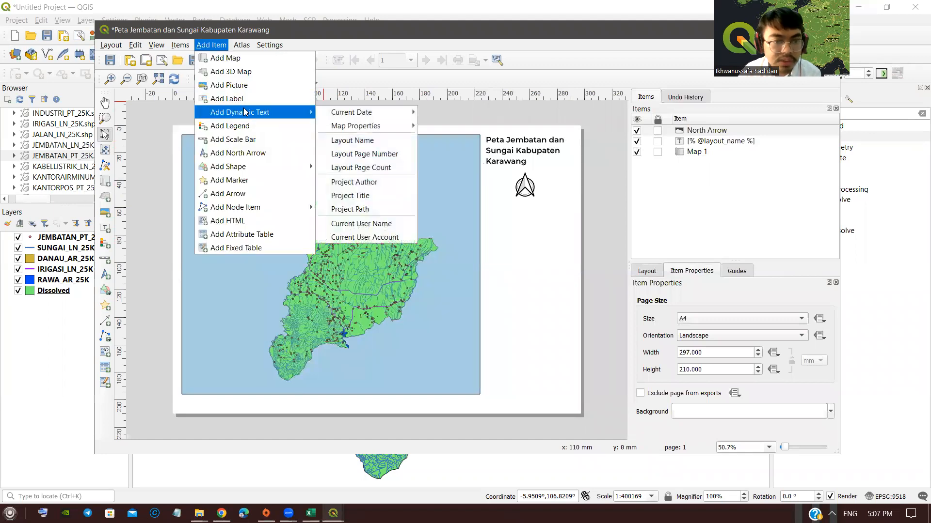
pyautogui.click(263, 139)
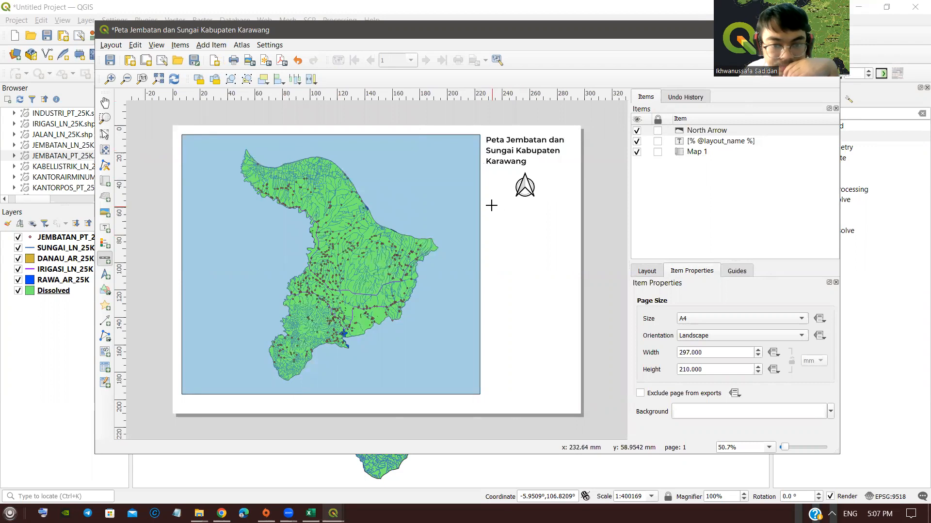
pyautogui.moveTo(487, 202); pyautogui.dragTo(553, 238)
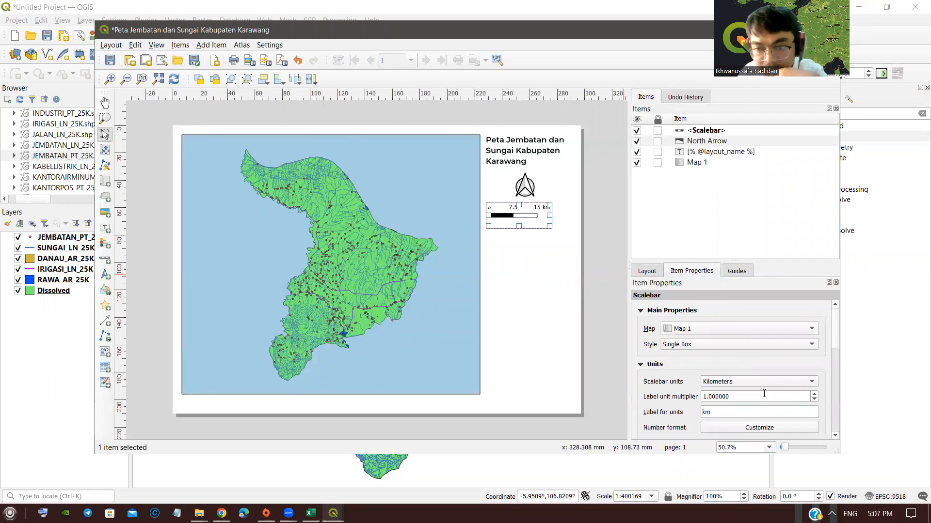
# Step: Try the Double Box and Numeric styles on the scale bar
pyautogui.click(710, 345)
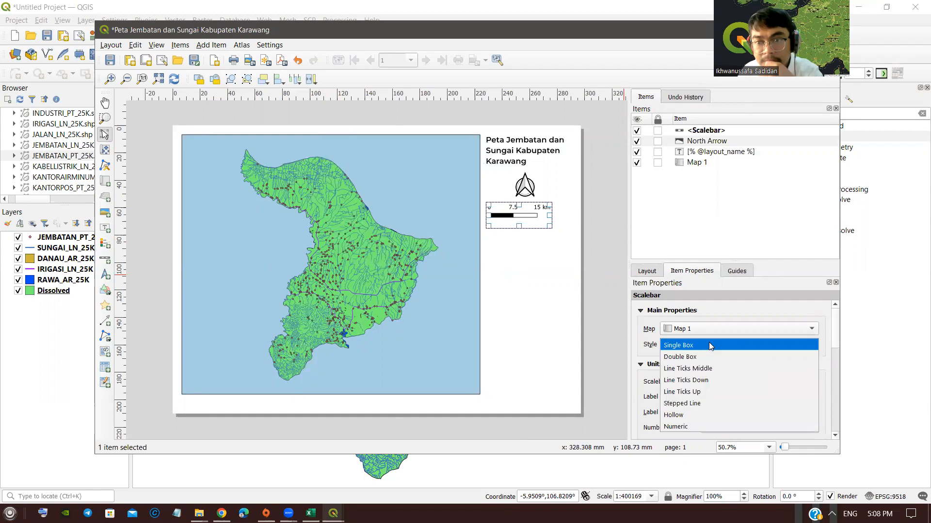
pyautogui.click(707, 358)
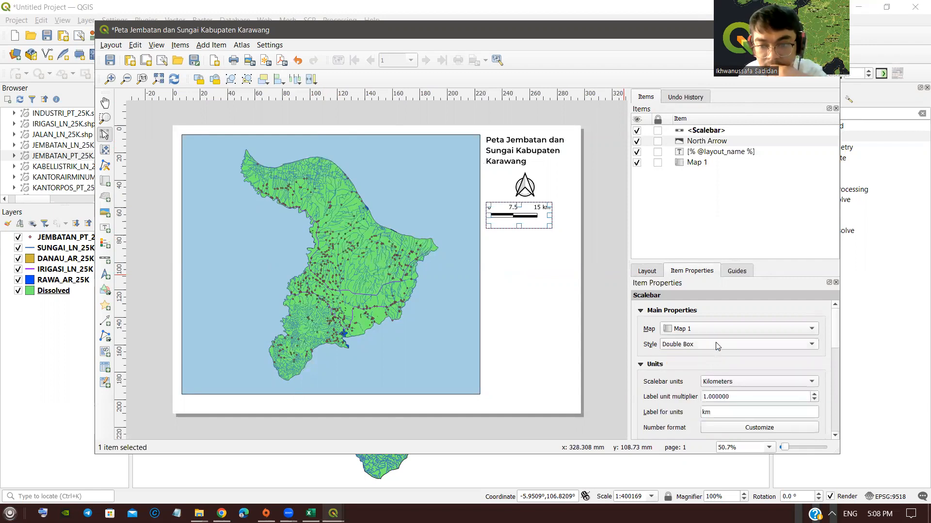
pyautogui.click(717, 346)
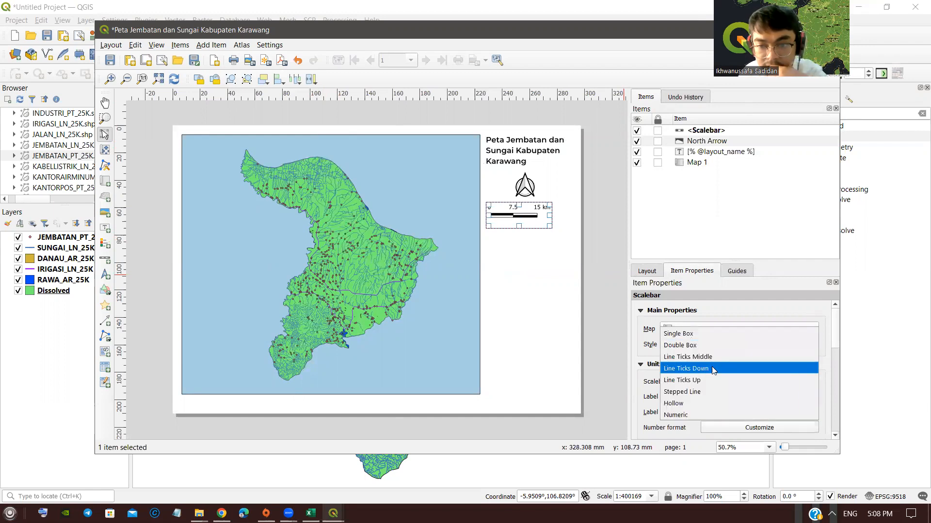
pyautogui.click(711, 413)
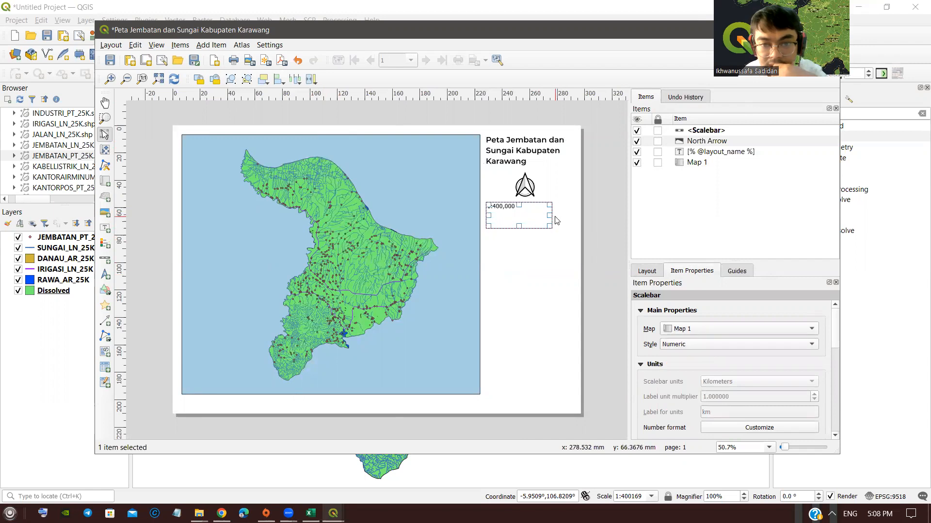
# Step: Set the scale bar's reference point to its centre and its height to 18.063 mm
pyautogui.scroll(-3, 723, 368)
pyautogui.scroll(-5, 727, 366)
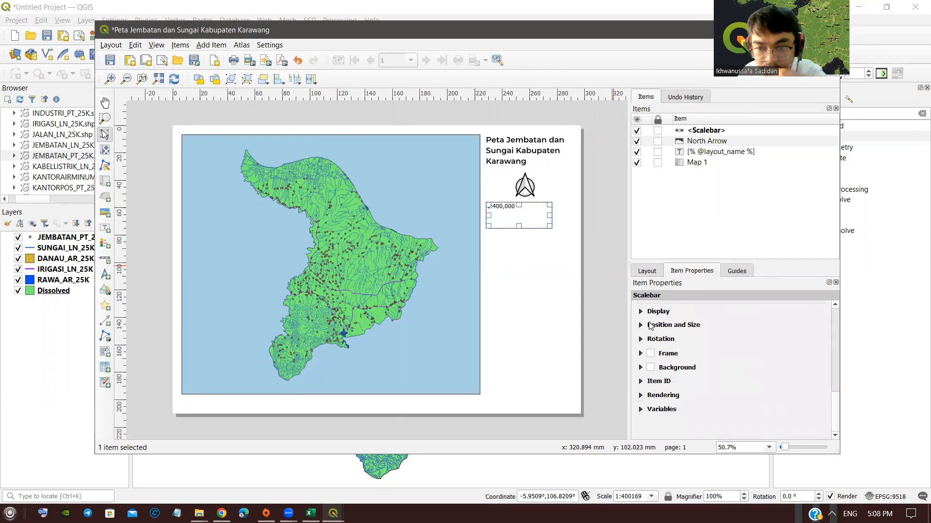
pyautogui.click(641, 325)
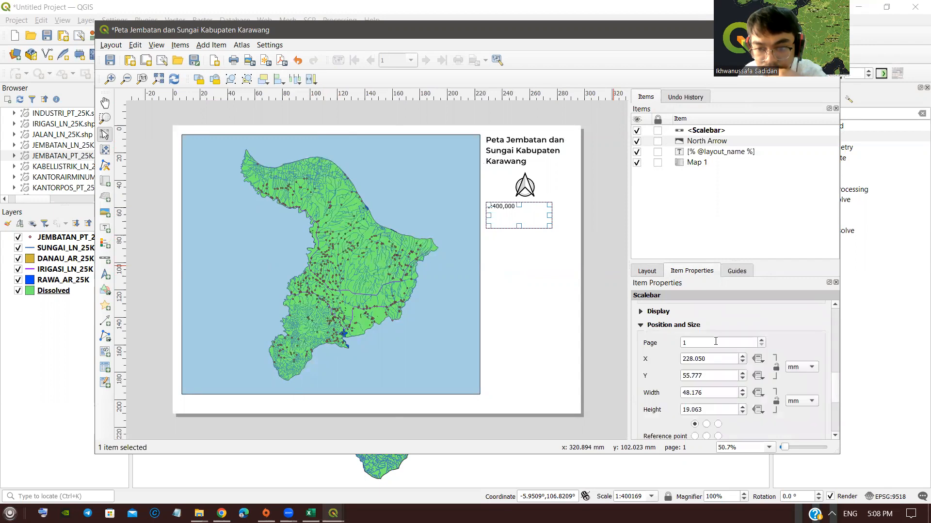
pyautogui.scroll(1, 664, 336)
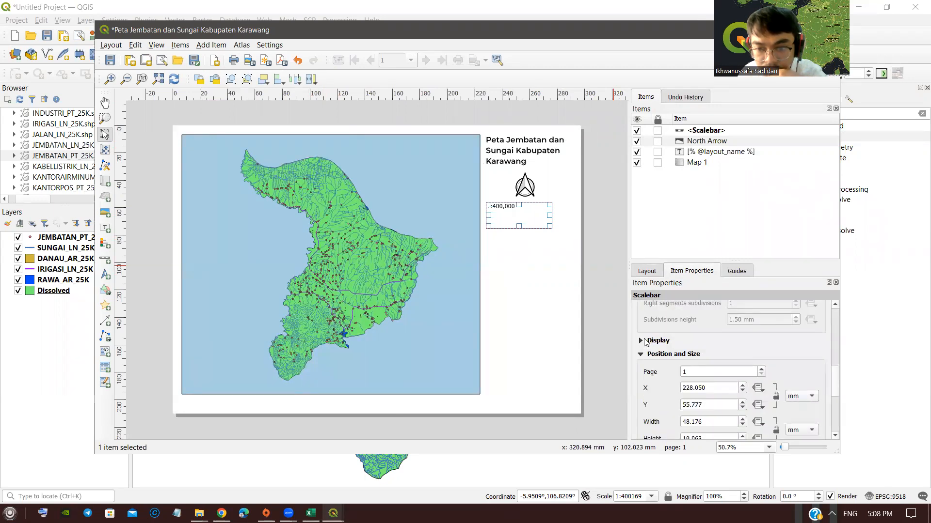
pyautogui.click(642, 341)
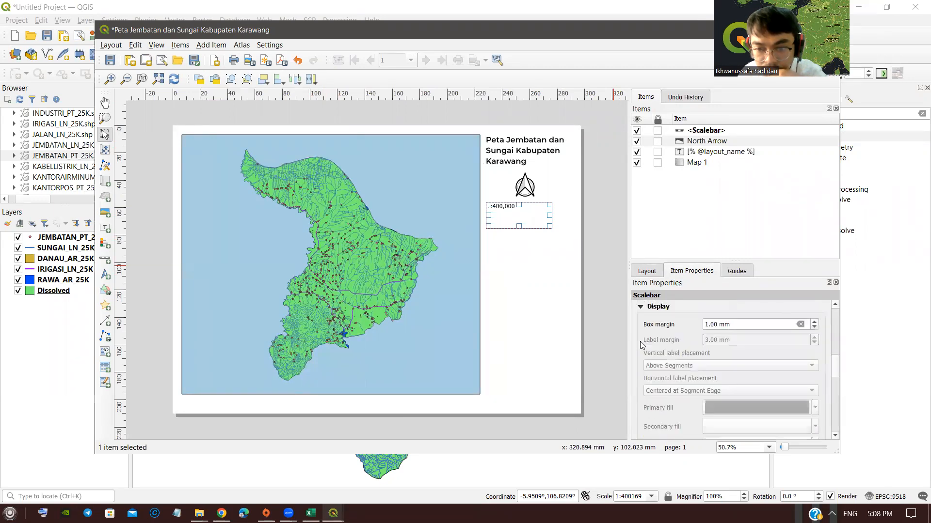
pyautogui.click(649, 311)
pyautogui.scroll(-3, 698, 356)
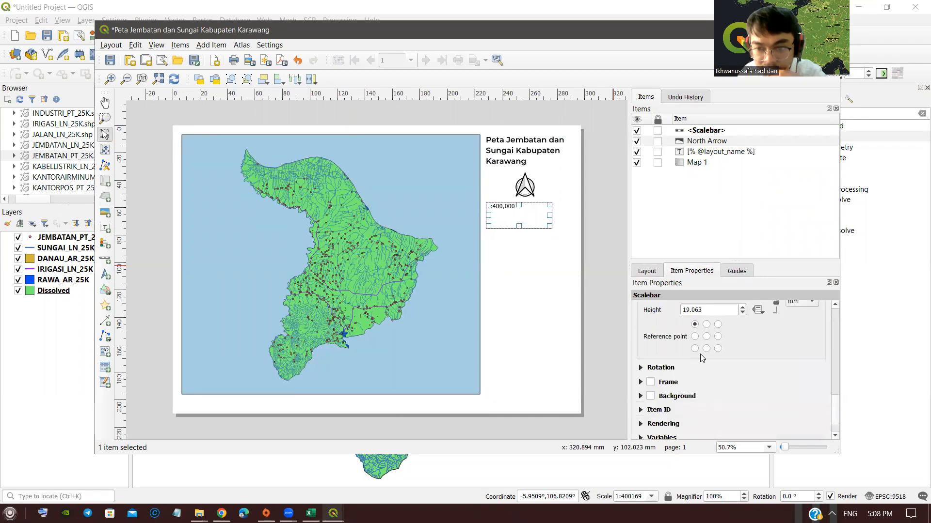
pyautogui.click(707, 337)
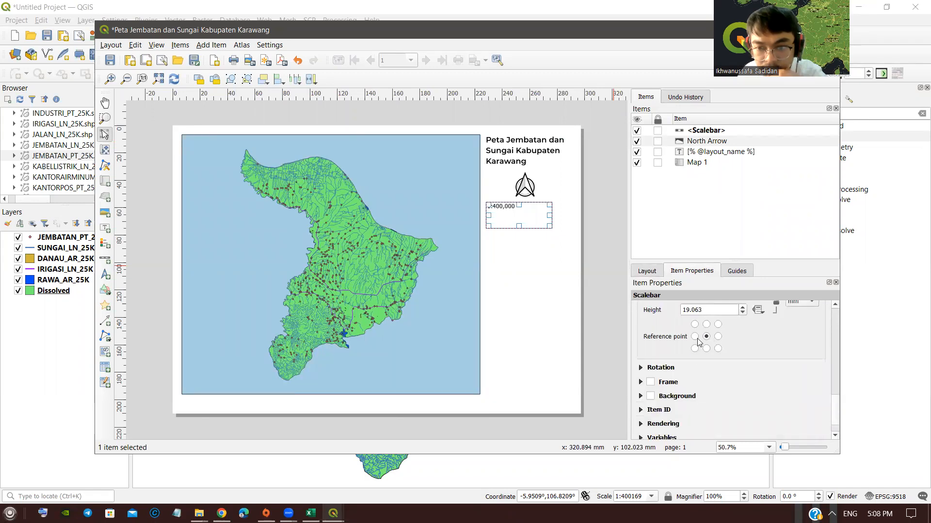
pyautogui.scroll(1, 694, 341)
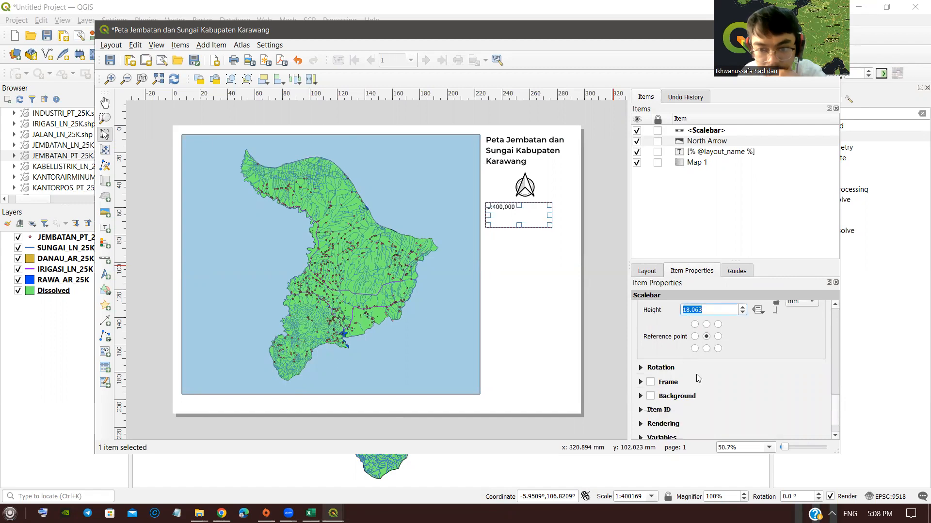
pyautogui.scroll(-1, 670, 384)
pyautogui.scroll(10, 671, 383)
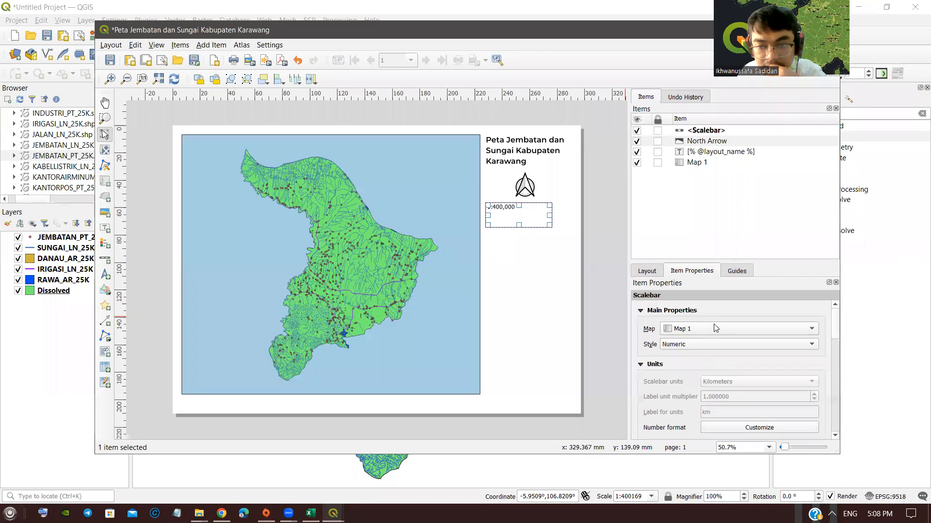
# Step: Give the scale bar the Double Box style and deselect it
pyautogui.click(703, 345)
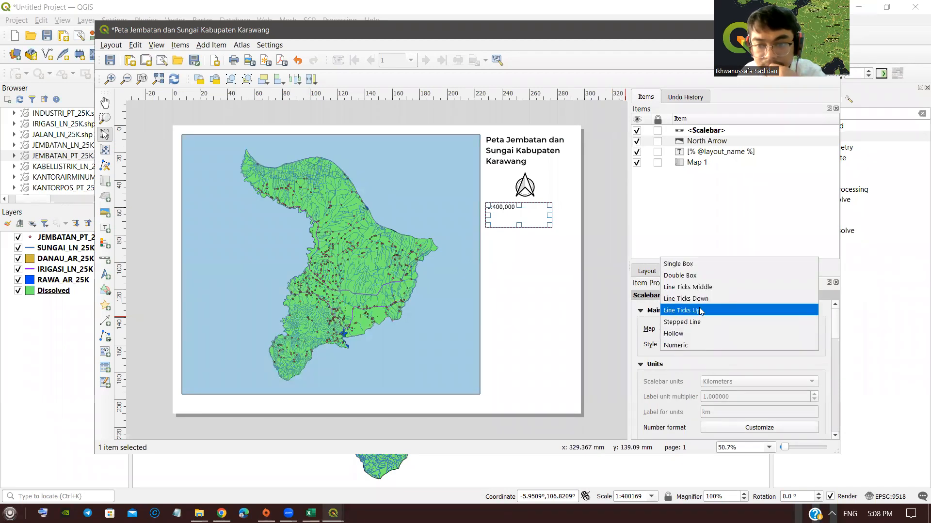
pyautogui.click(709, 280)
pyautogui.click(588, 238)
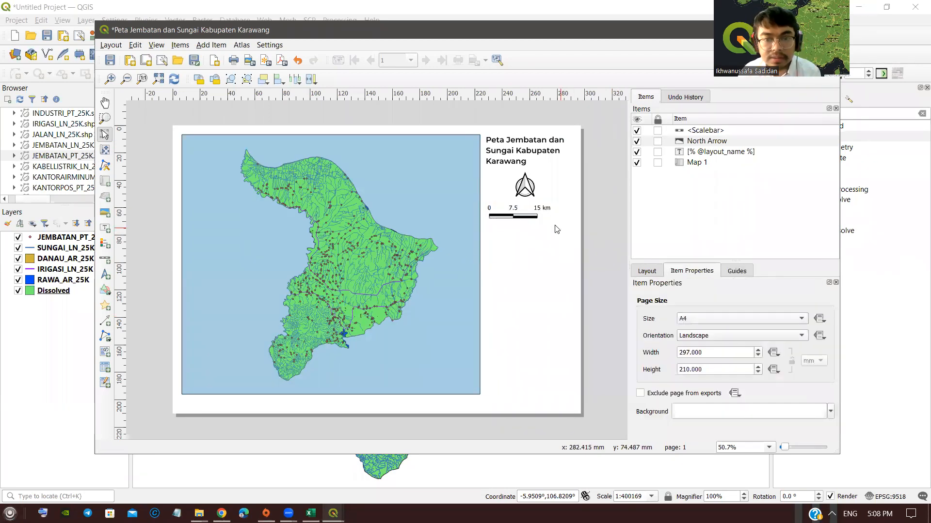
# Step: Move the scale bar slightly right and down so it sits centred beneath the north arrow, and deselect it
pyautogui.moveTo(550, 218); pyautogui.dragTo(542, 220)
pyautogui.click(559, 252)
pyautogui.click(542, 220)
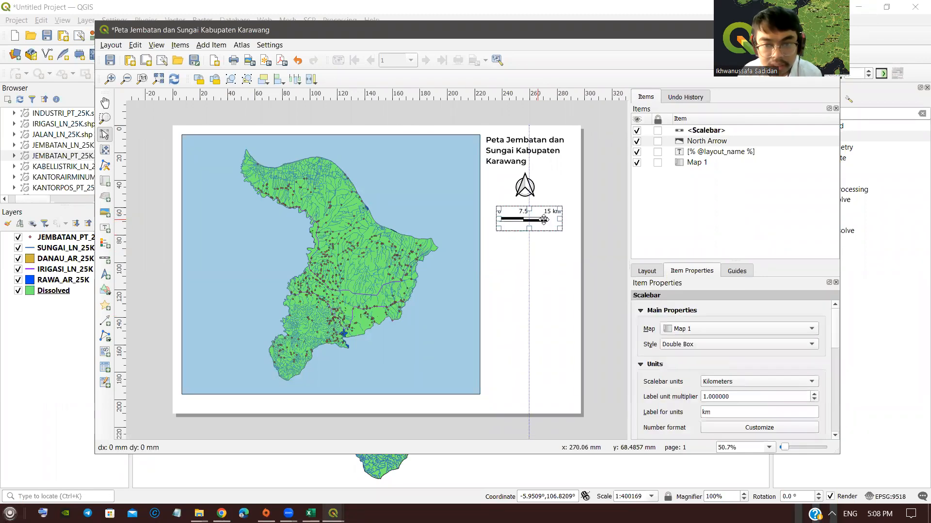
pyautogui.click(557, 242)
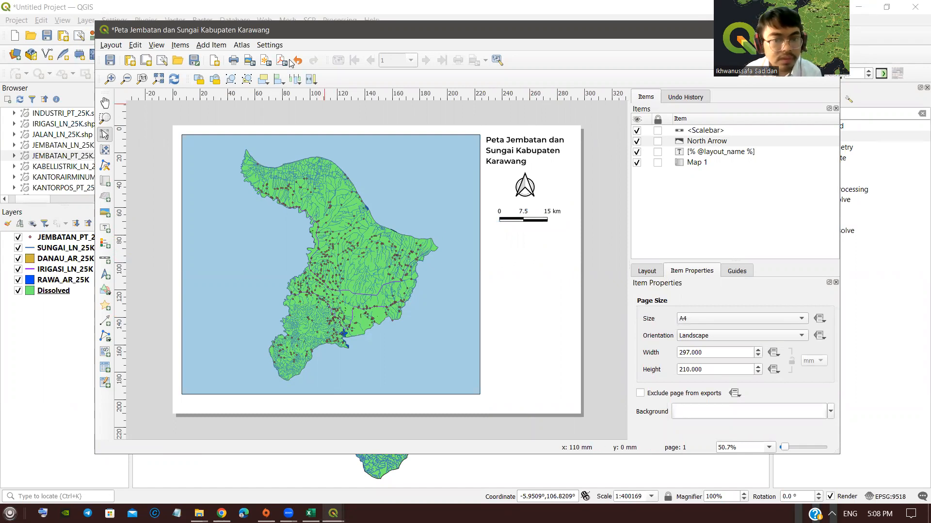
# Step: Add a text label below the scale bar, starting at the title's left edge and spanning most of the blank strip
pyautogui.click(180, 45)
pyautogui.moveTo(212, 45)
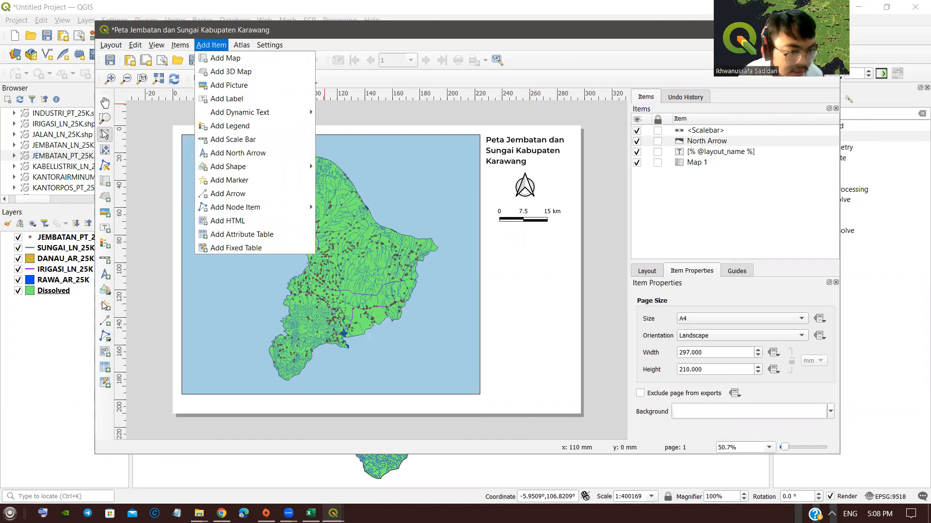
pyautogui.click(106, 276)
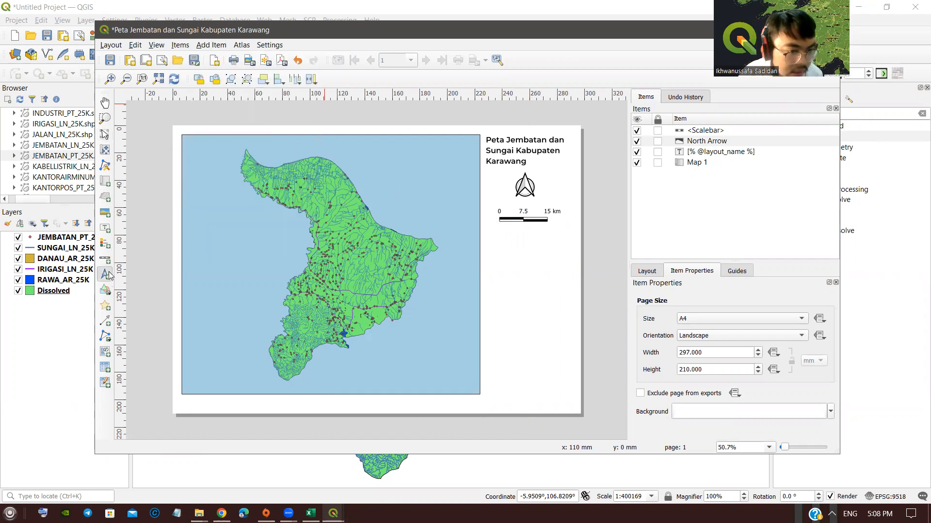
pyautogui.click(106, 228)
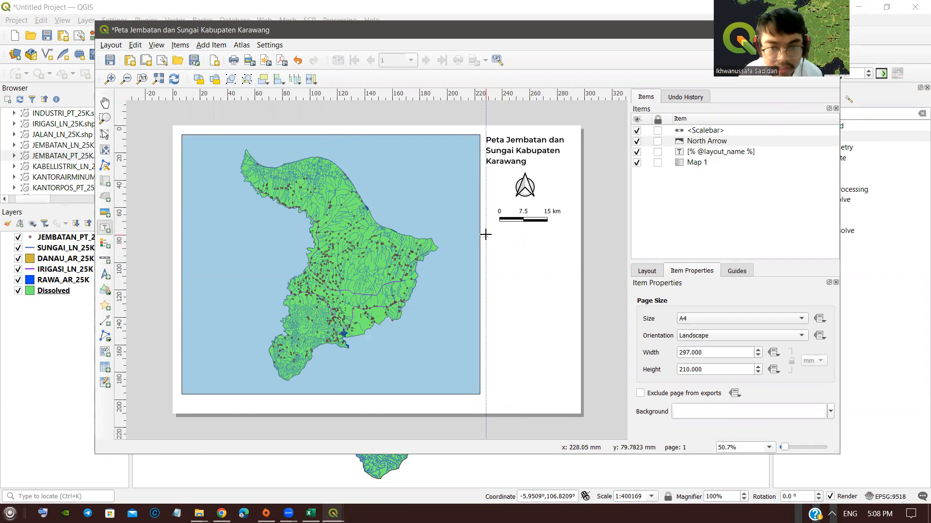
pyautogui.moveTo(486, 235); pyautogui.dragTo(572, 257)
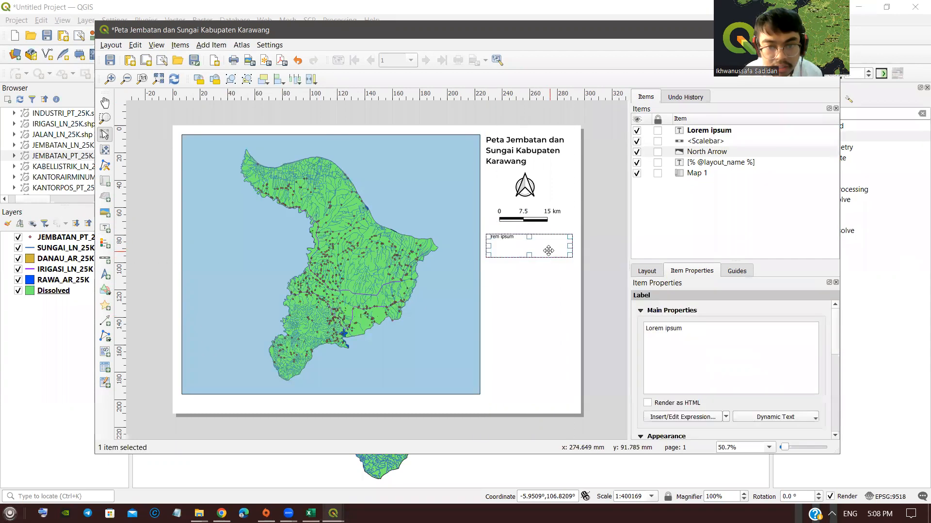
# Step: Replace the label's placeholder text with "Dibuat oleh", the author's name and "- Teknik Lingkungan UNSIKA"
pyautogui.moveTo(692, 342); pyautogui.dragTo(662, 328)
pyautogui.moveTo(649, 328); pyautogui.dragTo(628, 323)
pyautogui.tripleClick(703, 335)
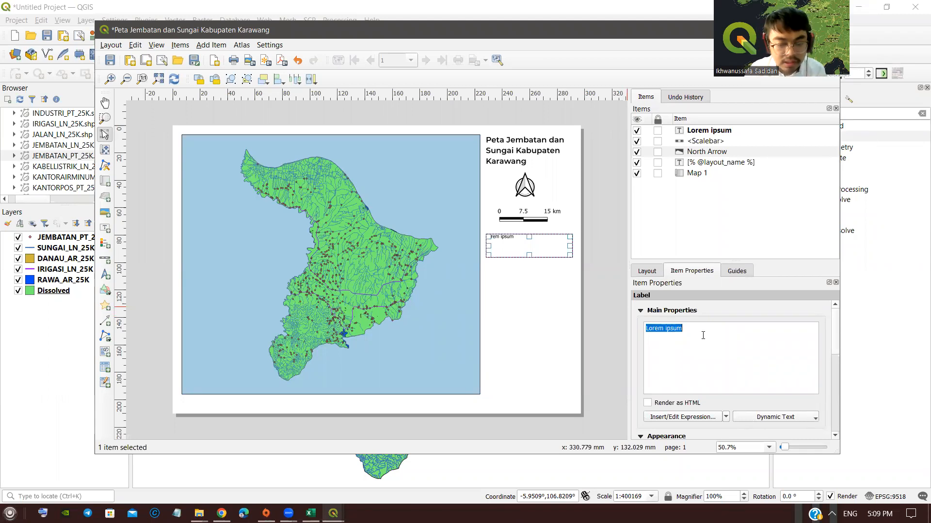
pyautogui.write('Dibuat oleh')
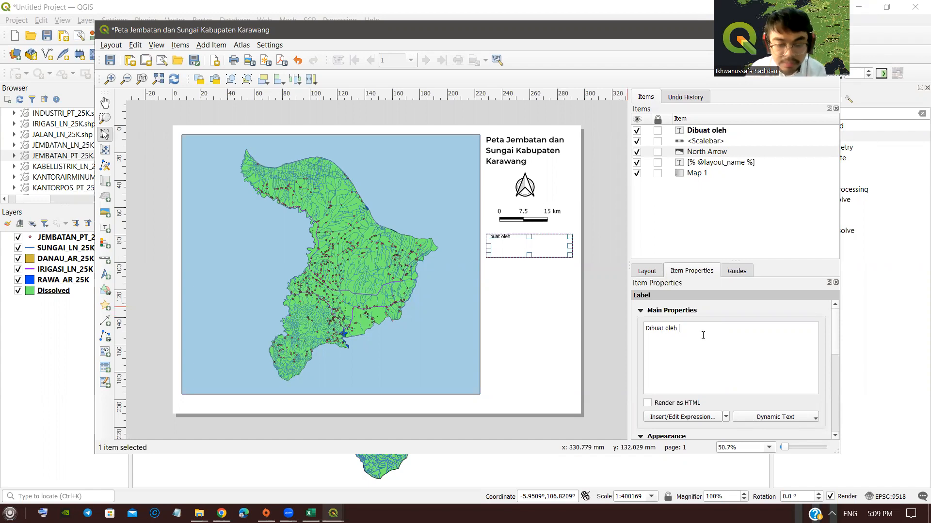
pyautogui.write(' Didan - Teknik Lingkungan UNSIKA')
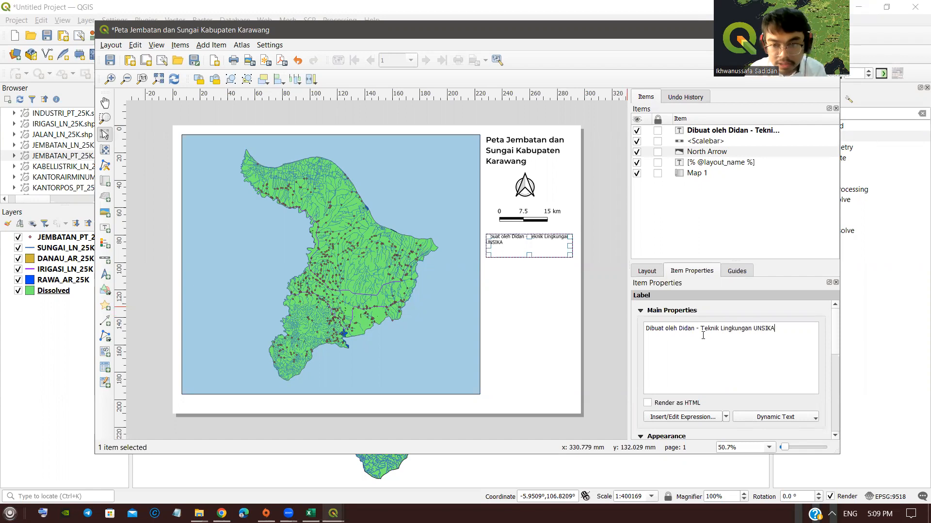
# Step: Change the author credit label's font to Montserrat Thin
pyautogui.scroll(-5, 715, 340)
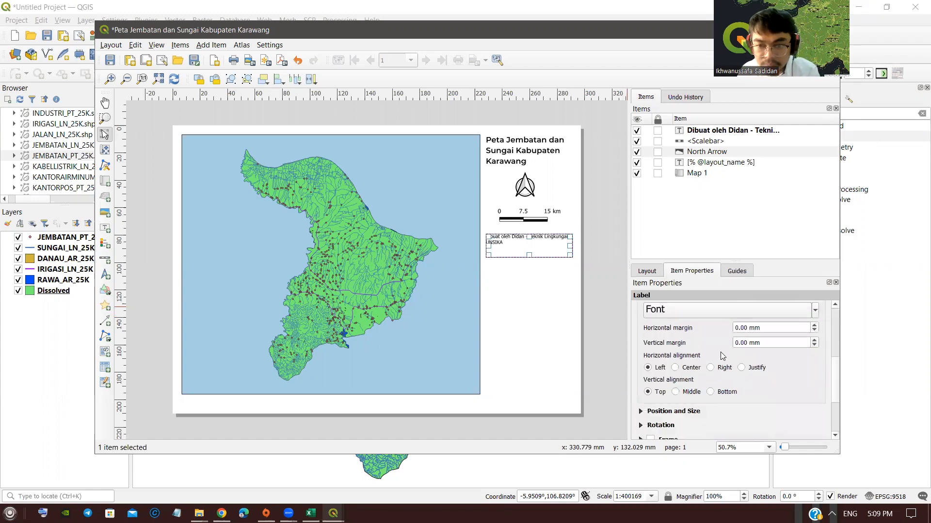
pyautogui.click(701, 317)
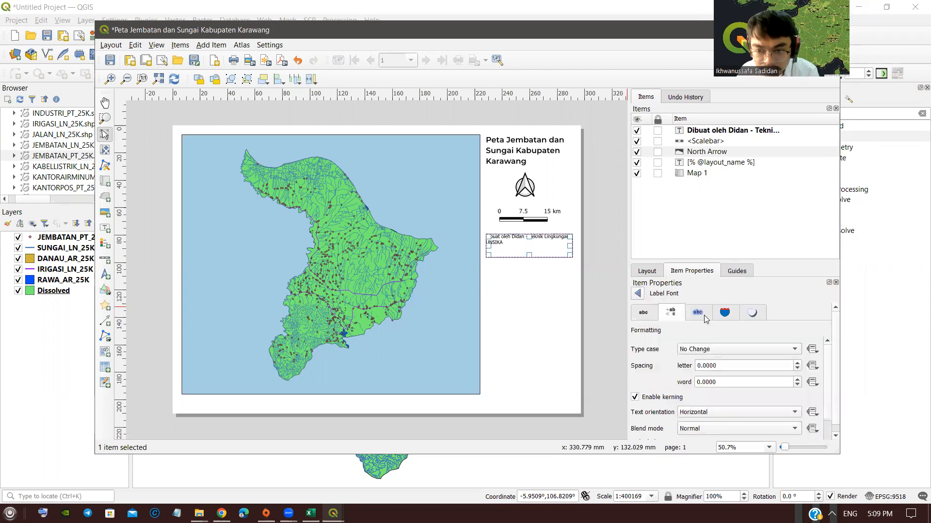
pyautogui.click(701, 349)
pyautogui.click(675, 342)
pyautogui.click(651, 318)
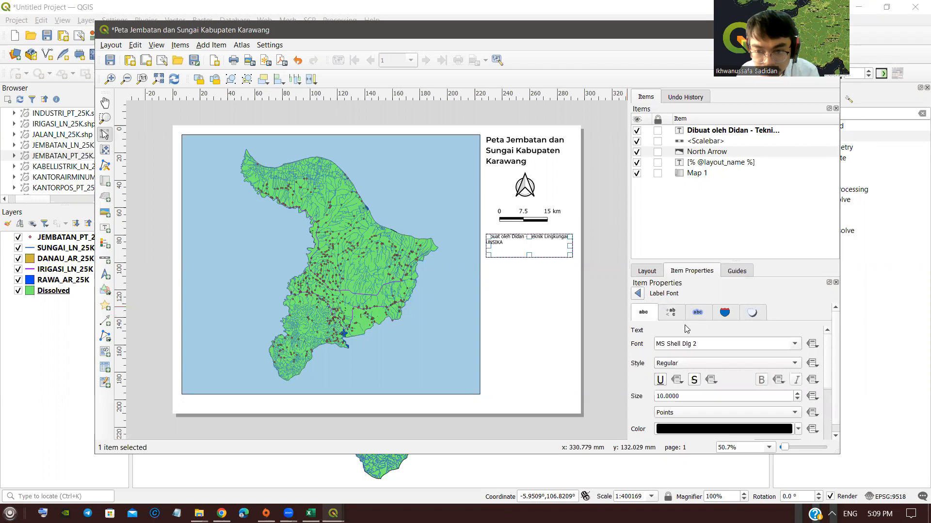
pyautogui.click(793, 344)
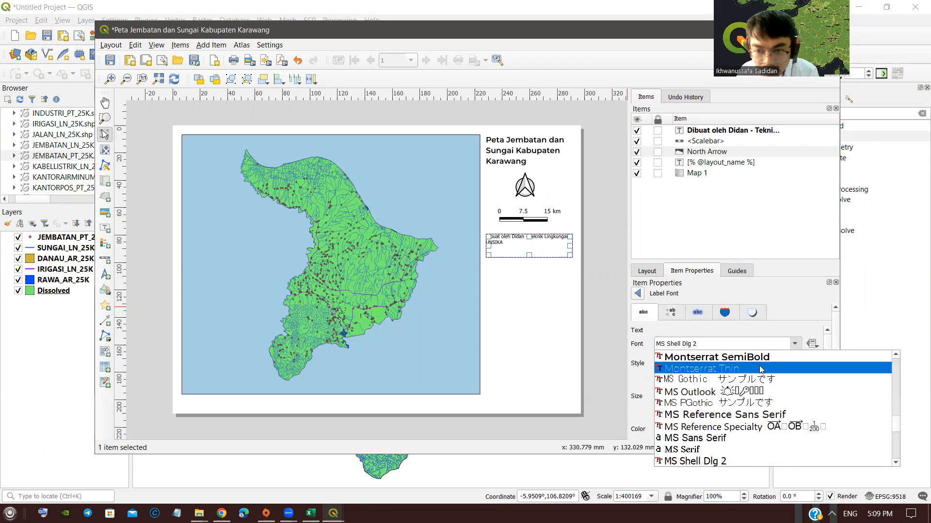
pyautogui.click(747, 359)
# Step: Change the unit of the author credit label's font size to Millimeters
pyautogui.scroll(-1, 737, 403)
pyautogui.scroll(1, 737, 399)
pyautogui.scroll(-1, 782, 339)
pyautogui.scroll(-1, 785, 313)
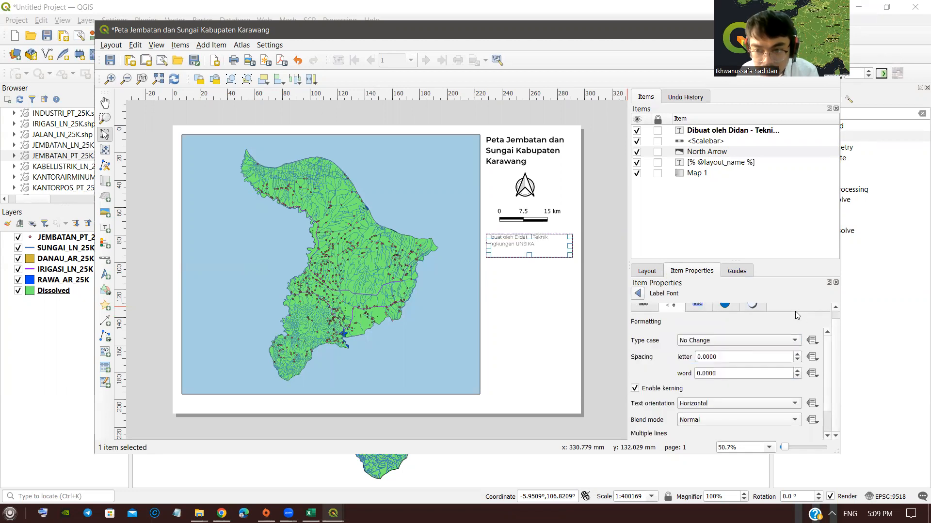
pyautogui.scroll(-1, 765, 395)
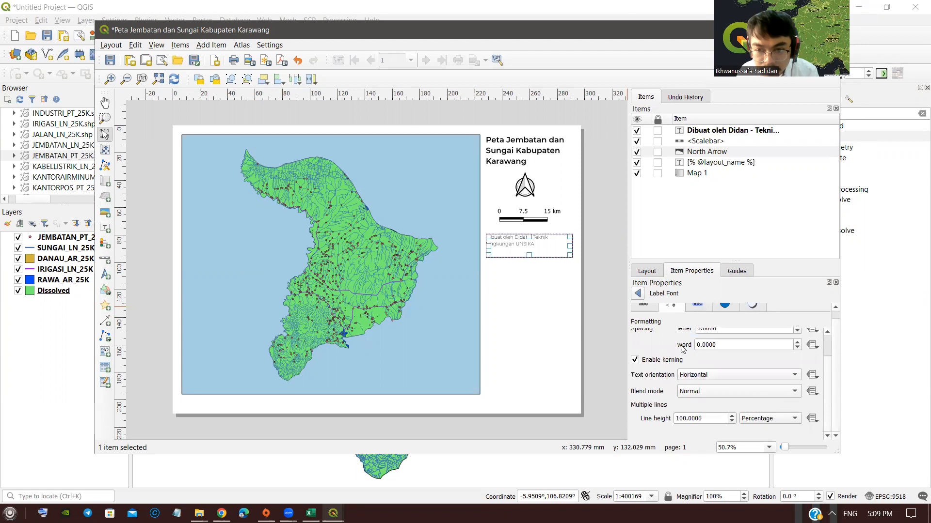
pyautogui.scroll(1, 659, 311)
pyautogui.scroll(-3, 638, 404)
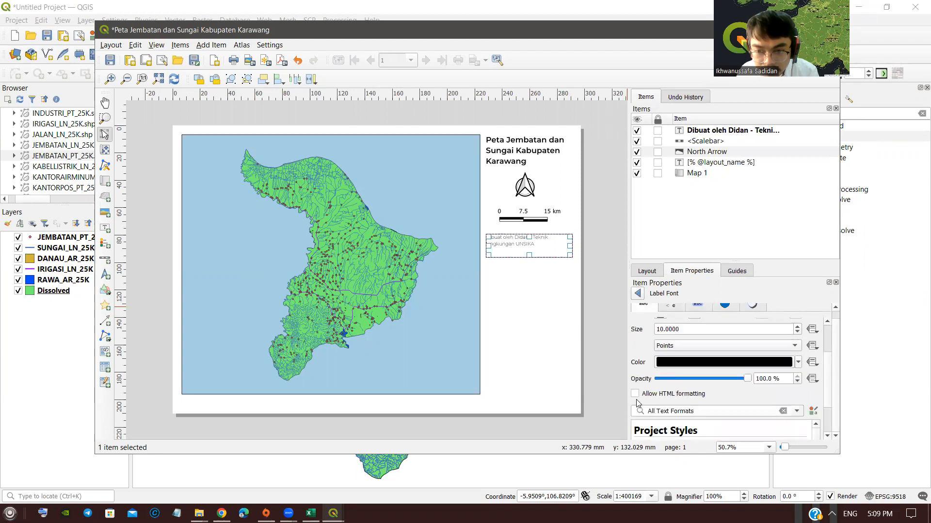
pyautogui.scroll(3, 638, 403)
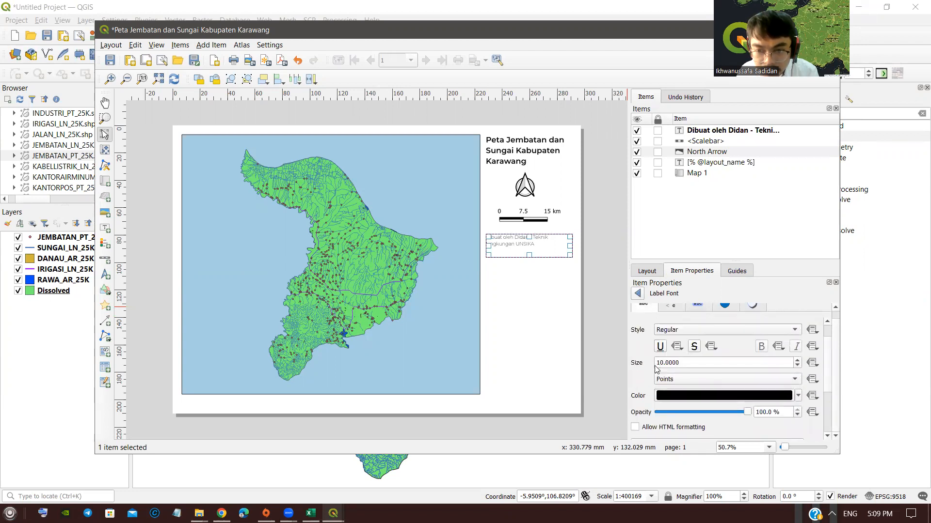
pyautogui.scroll(1, 646, 378)
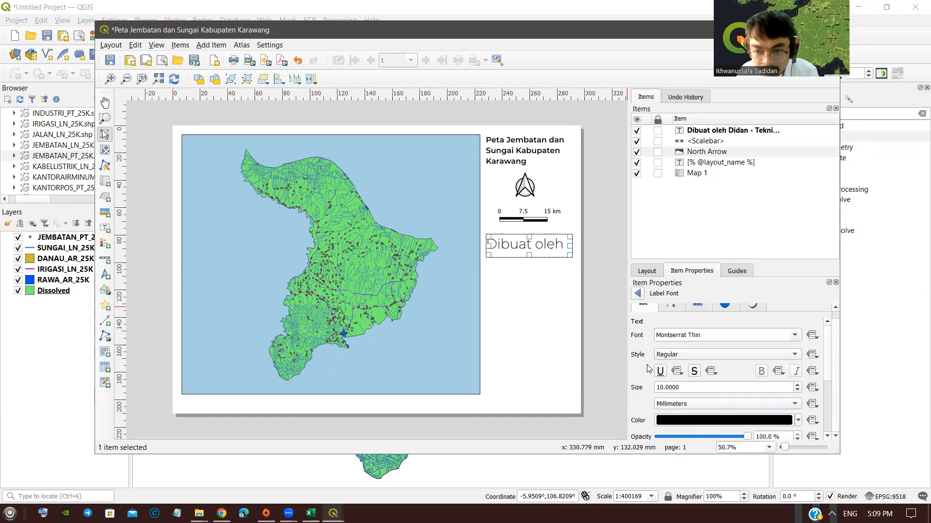
# Step: Set the author credit label's font size to 4 mm and deselect the label
pyautogui.scroll(1, 647, 368)
pyautogui.scroll(-4, 647, 369)
pyautogui.scroll(4, 646, 367)
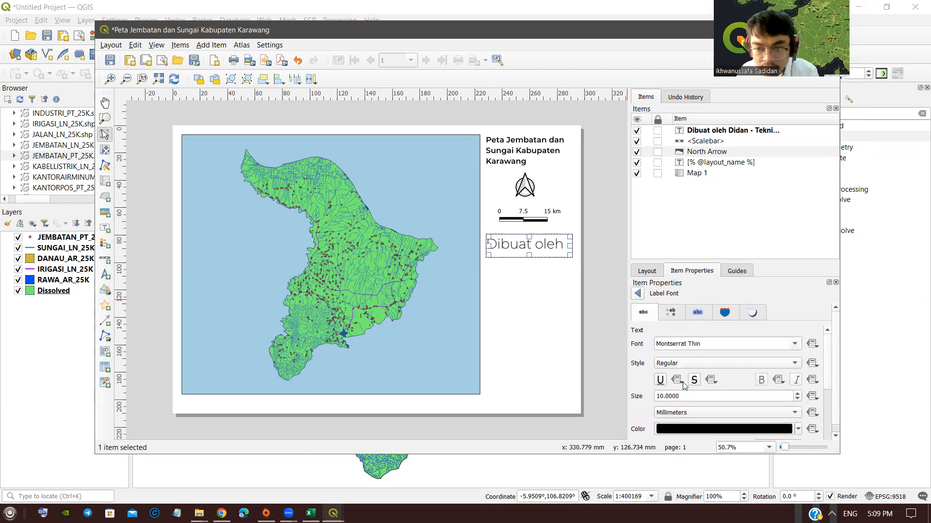
pyautogui.scroll(-6, 695, 397)
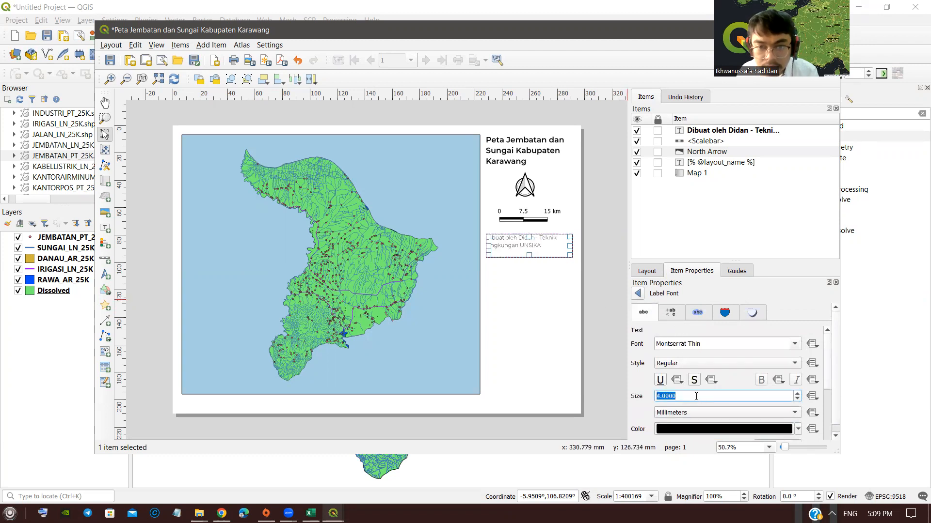
pyautogui.click(582, 298)
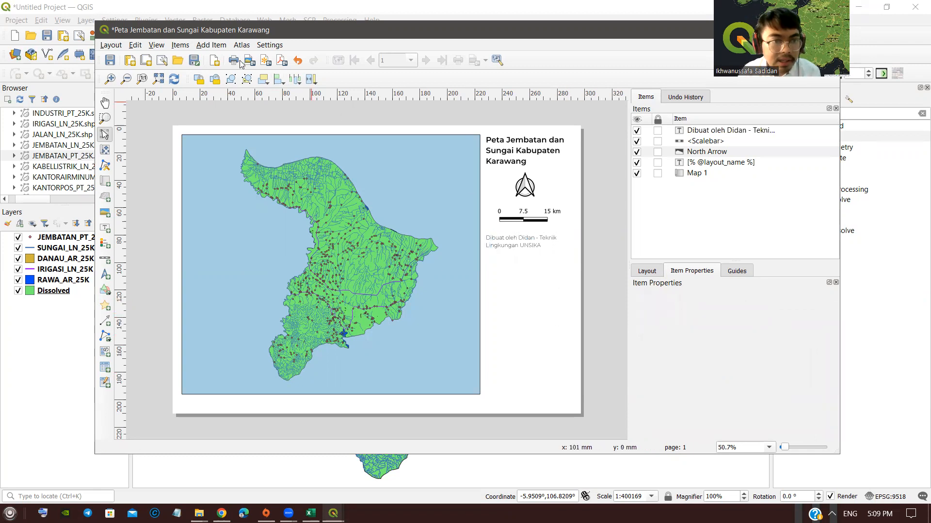
# Step: Add a legend to the layout below the author credit label and shift it slightly down
pyautogui.hotkey('alt', 'i')
pyautogui.click(211, 45)
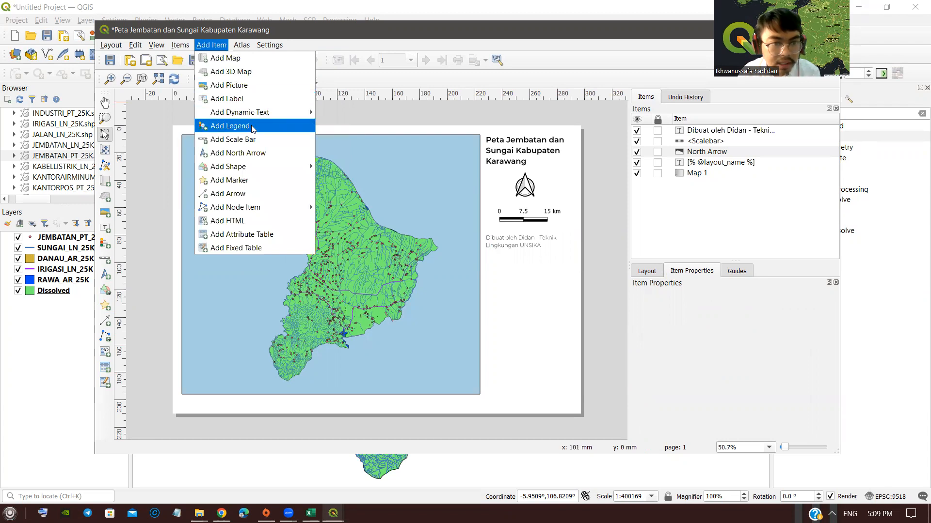
pyautogui.click(229, 126)
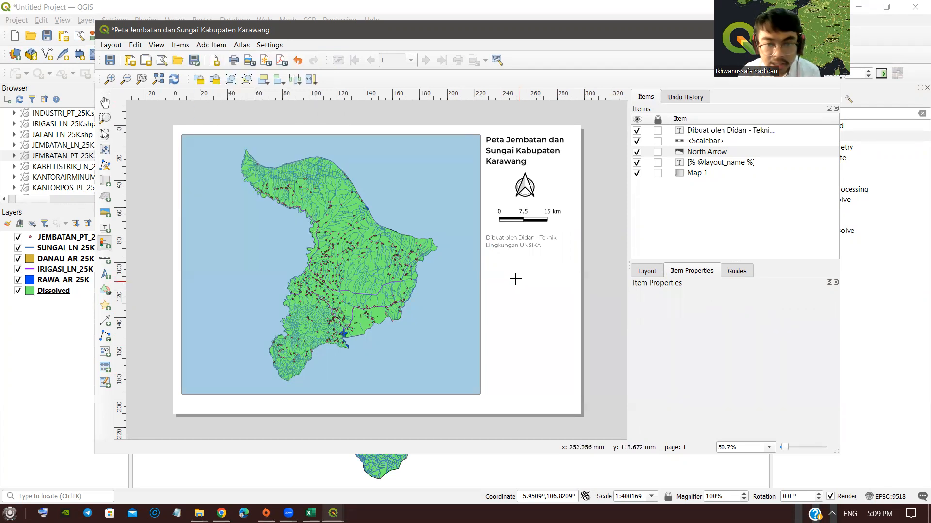
pyautogui.moveTo(487, 270); pyautogui.dragTo(572, 398)
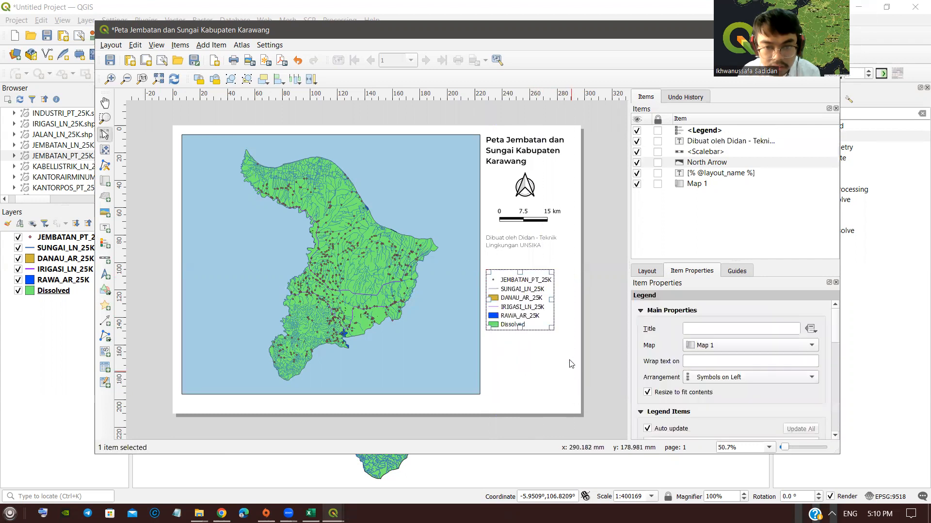
pyautogui.click(542, 361)
pyautogui.click(515, 318)
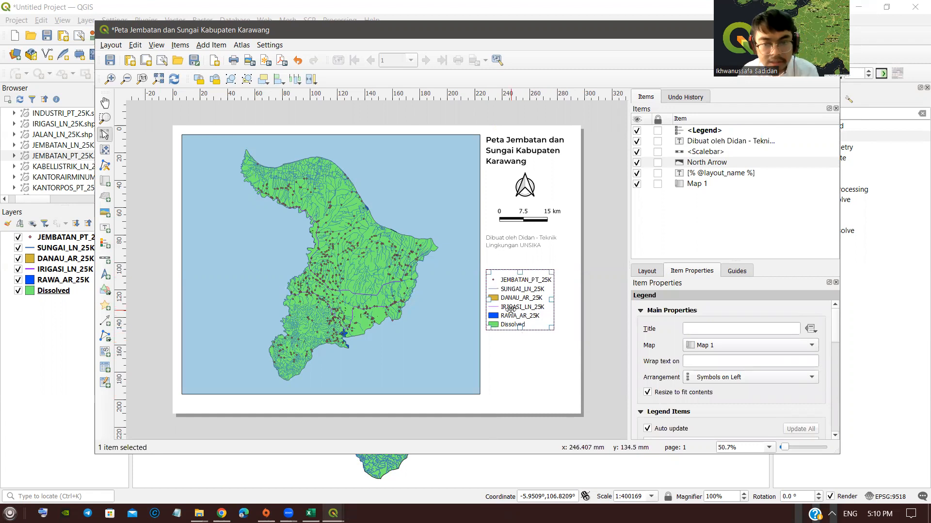
pyautogui.moveTo(515, 296)
pyautogui.mouseDown()
pyautogui.moveTo(515, 316)
pyautogui.moveTo(515, 302)
pyautogui.mouseUp()
# Step: Duplicate the author credit label, place the copy just above the legend and replace its text with "Legenda"
pyautogui.click(515, 246)
pyautogui.hotkey('ctrl', 'c')
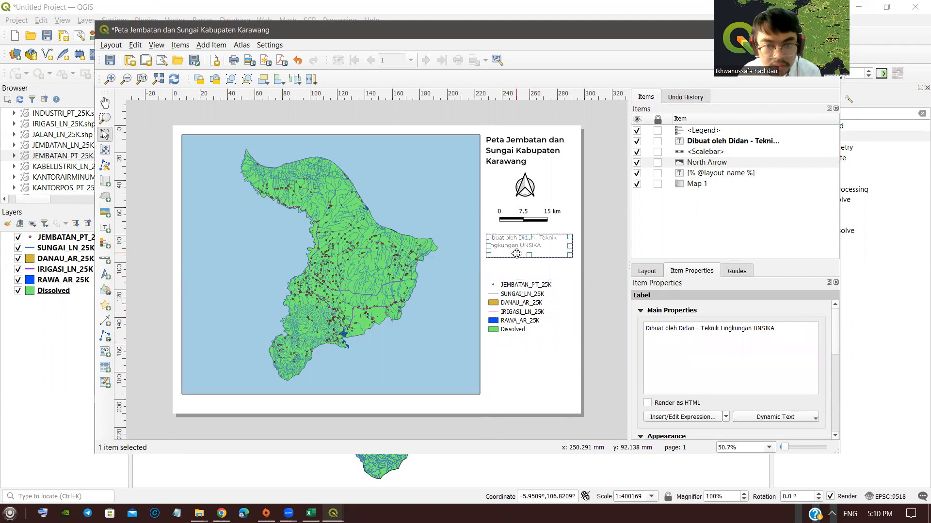
pyautogui.hotkey('ctrl', 'v')
pyautogui.moveTo(522, 262)
pyautogui.mouseDown()
pyautogui.moveTo(493, 262)
pyautogui.moveTo(518, 261)
pyautogui.mouseUp()
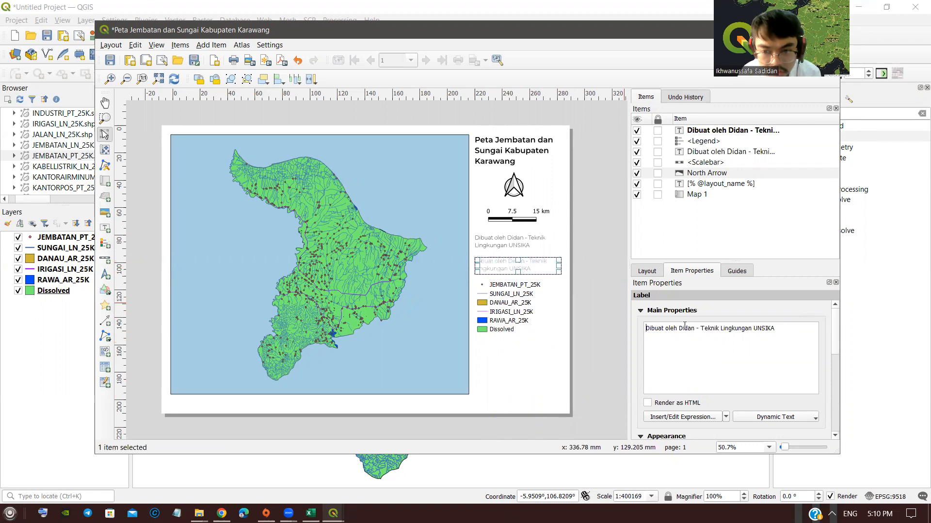
pyautogui.hotkey('ctrl', 'a')
pyautogui.write('Legenda')
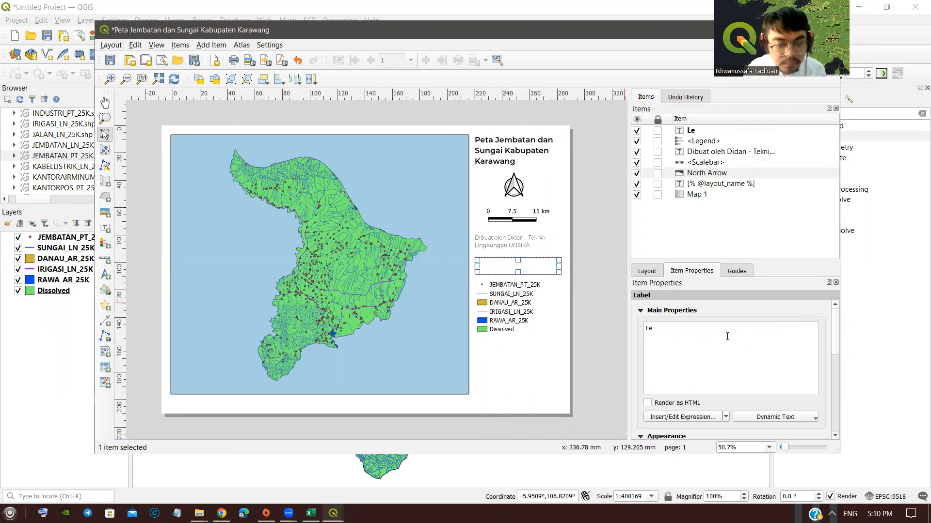
# Step: Set the Legenda label's font size to 7 mm, change its font to a heavier Montserrat and deselect the label
pyautogui.scroll(-1, 728, 350)
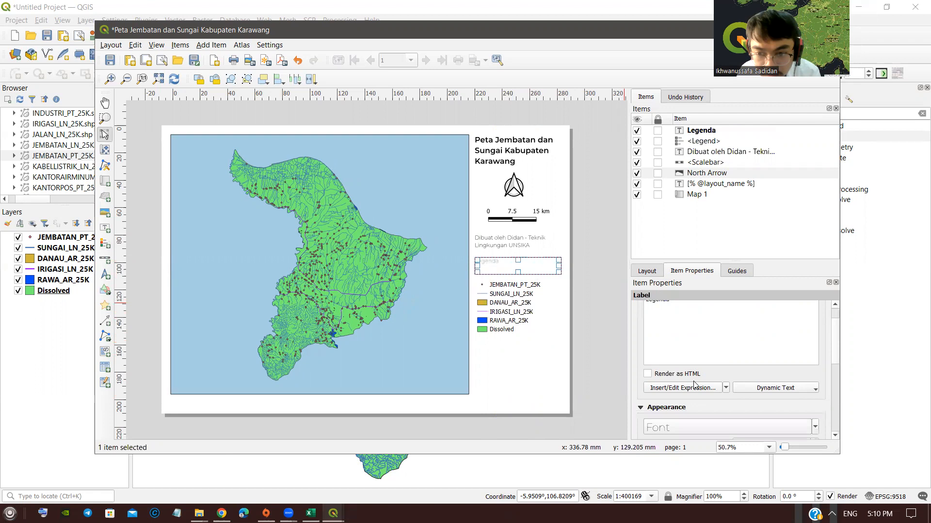
pyautogui.scroll(-2, 695, 385)
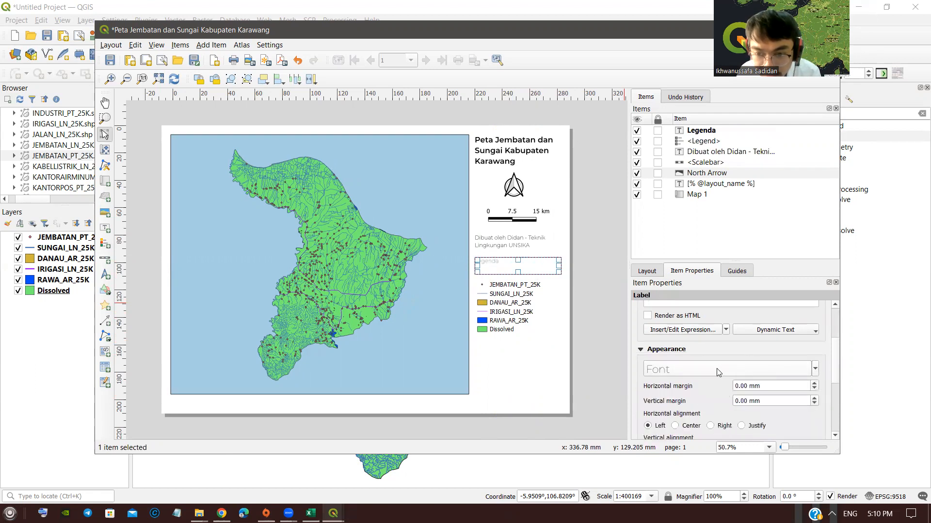
pyautogui.click(717, 370)
pyautogui.doubleClick(695, 396)
pyautogui.scroll(2, 695, 396)
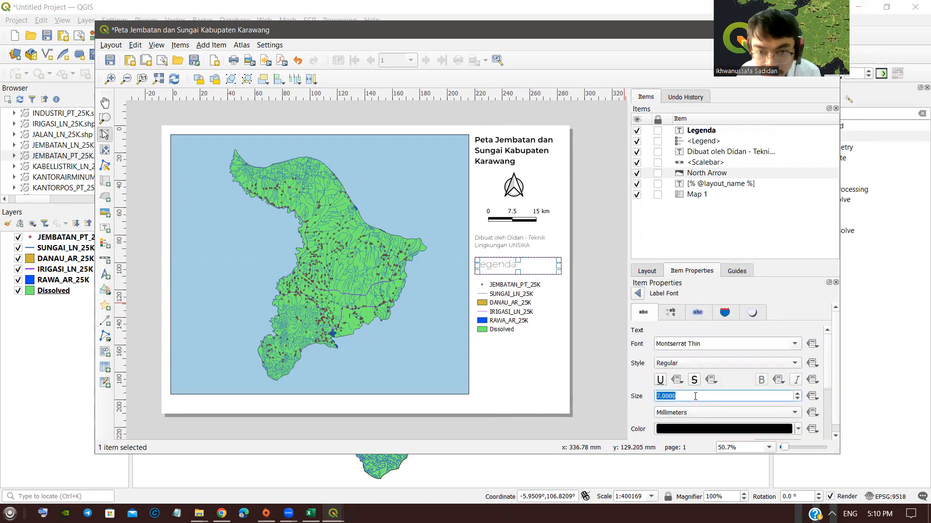
pyautogui.click(795, 344)
pyautogui.press('Escape')
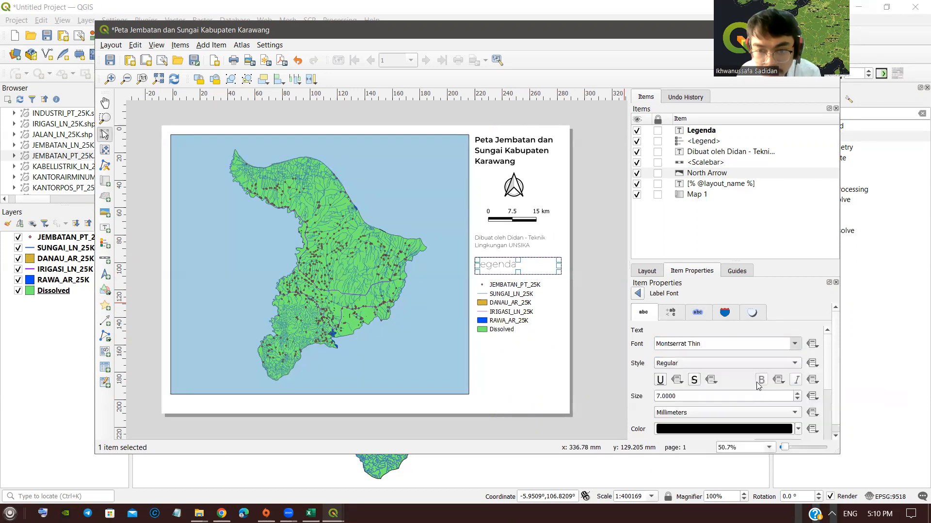
pyautogui.click(551, 315)
pyautogui.click(512, 274)
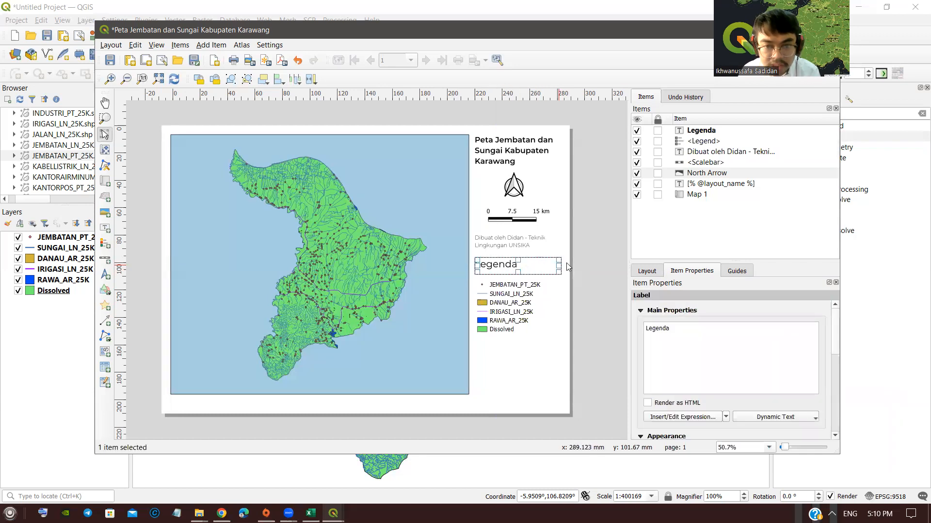
pyautogui.click(569, 248)
# Step: Review the legend's item names and minimize the layout window to return to the project's layers
pyautogui.click(523, 288)
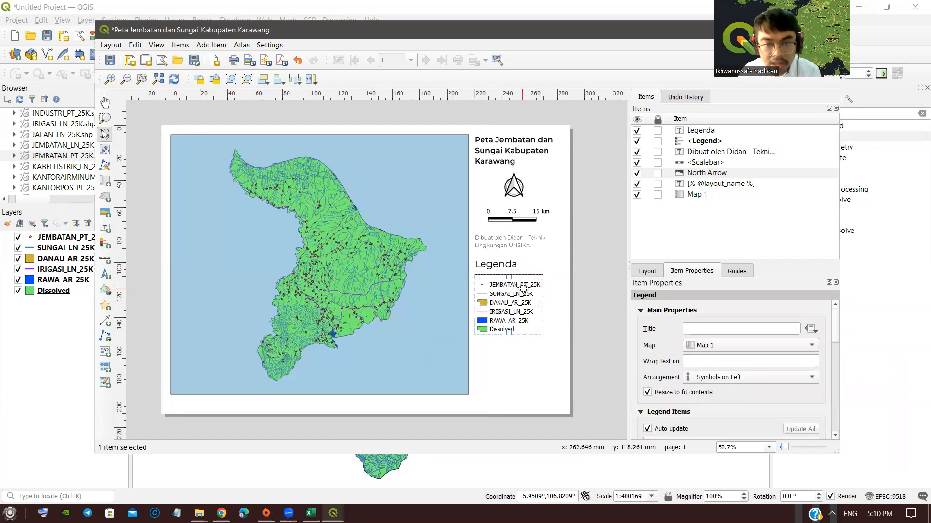
pyautogui.scroll(-3, 732, 358)
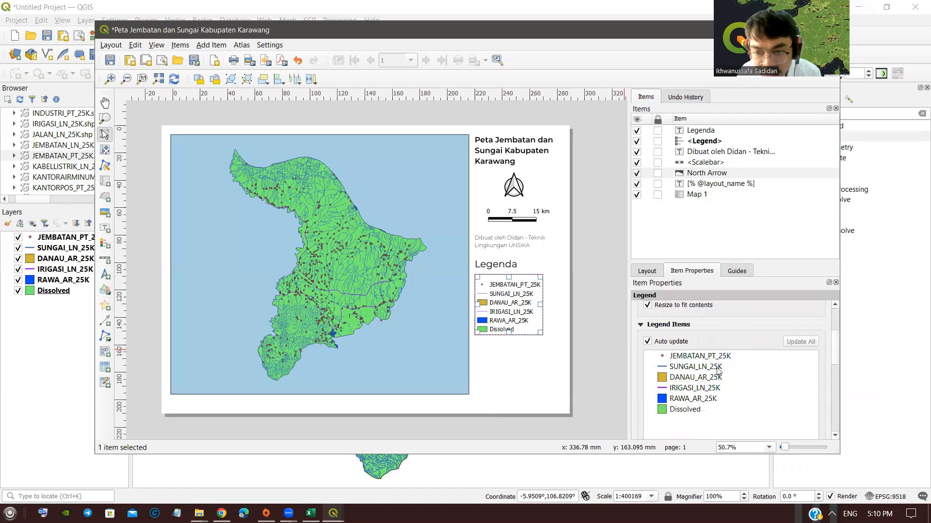
pyautogui.scroll(-2, 717, 372)
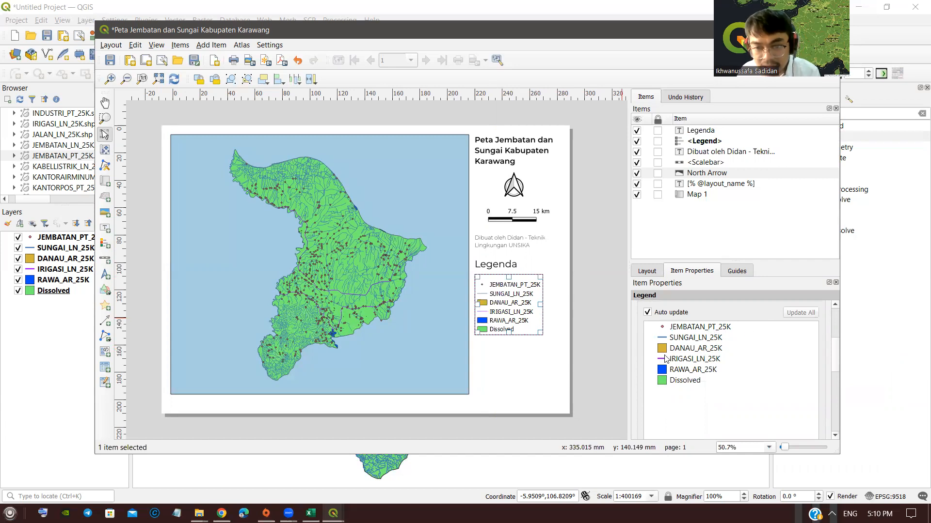
pyautogui.scroll(-3, 710, 384)
pyautogui.scroll(5, 716, 383)
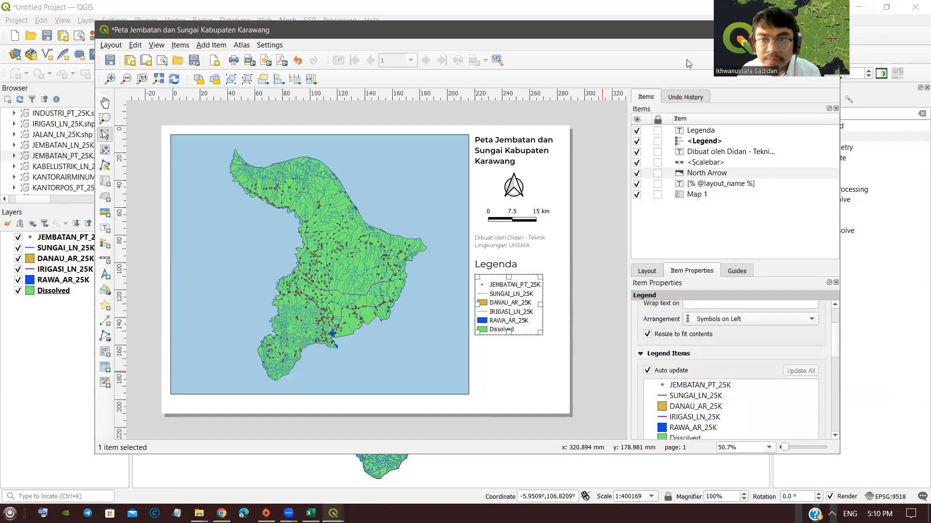
pyautogui.moveTo(748, 32); pyautogui.dragTo(731, 96)
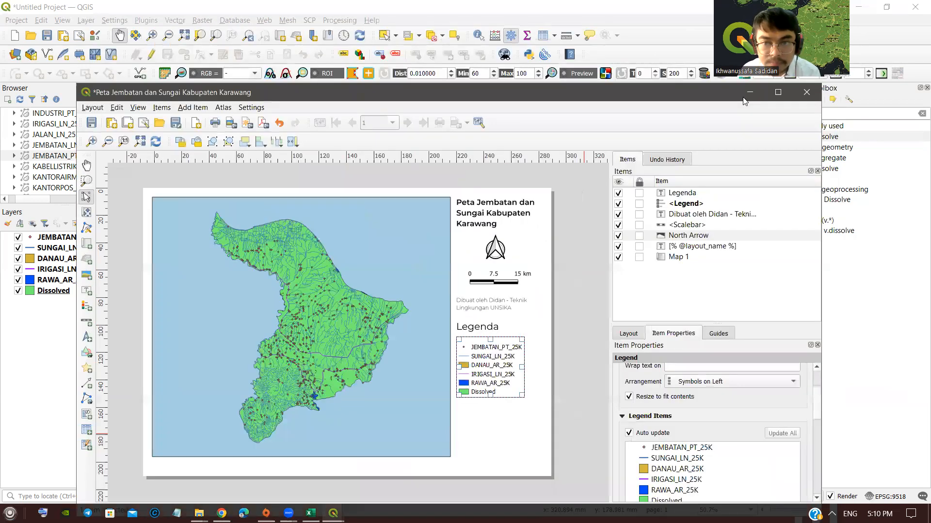
pyautogui.click(748, 94)
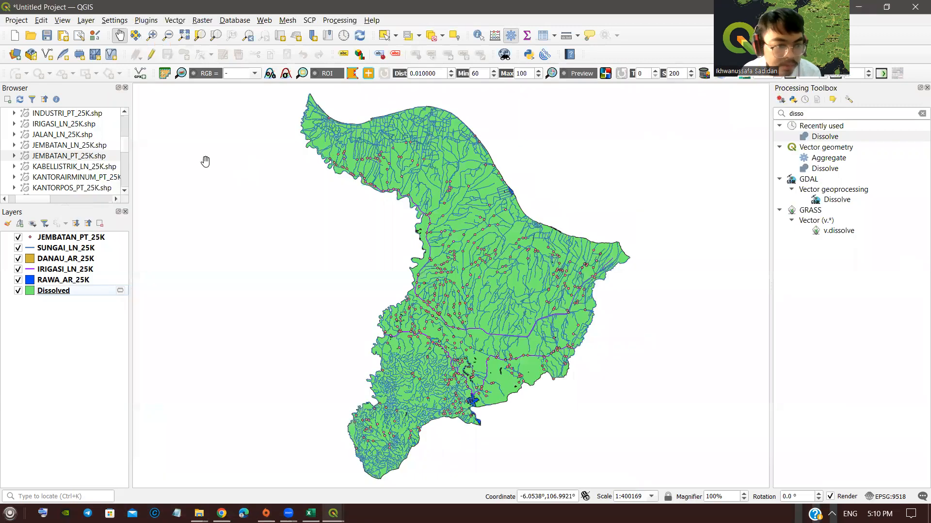
# Step: Rename the RAWA_AR_25K layer to RAWA in its source properties
pyautogui.rightClick(75, 281)
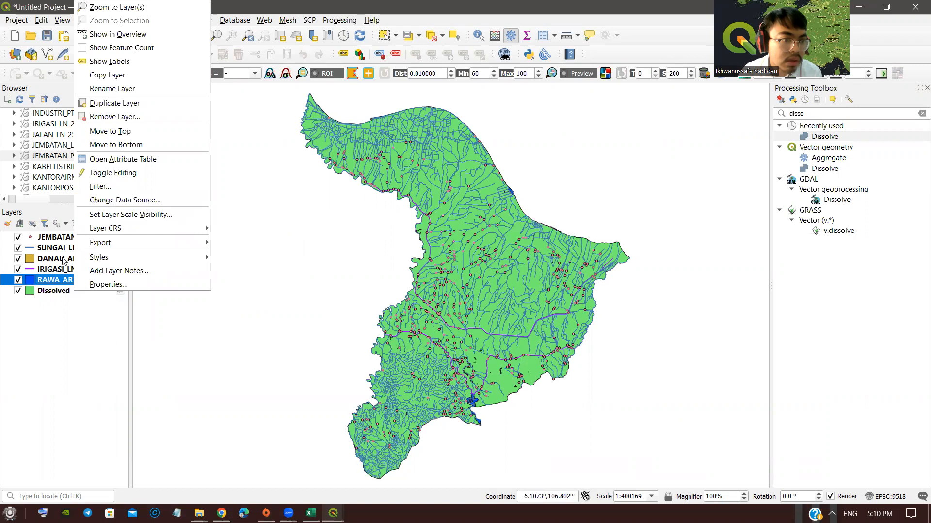
pyautogui.click(102, 285)
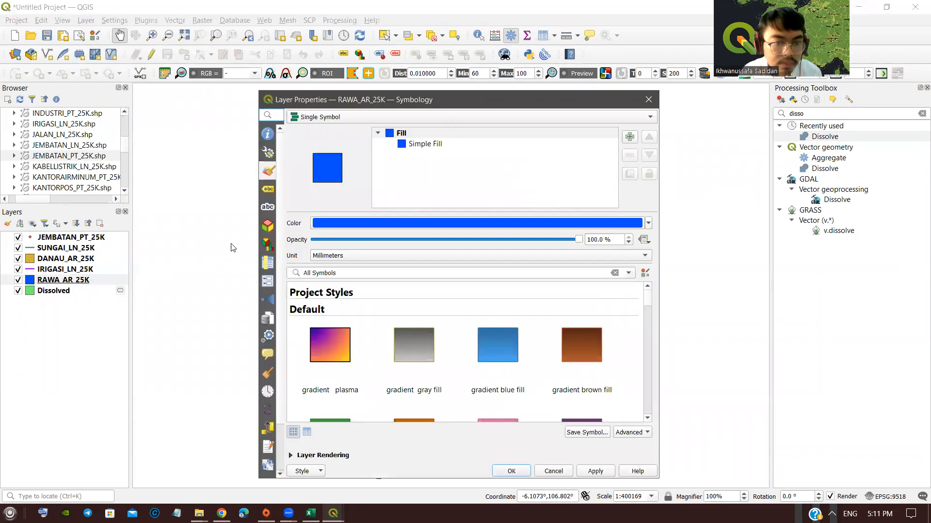
pyautogui.click(268, 135)
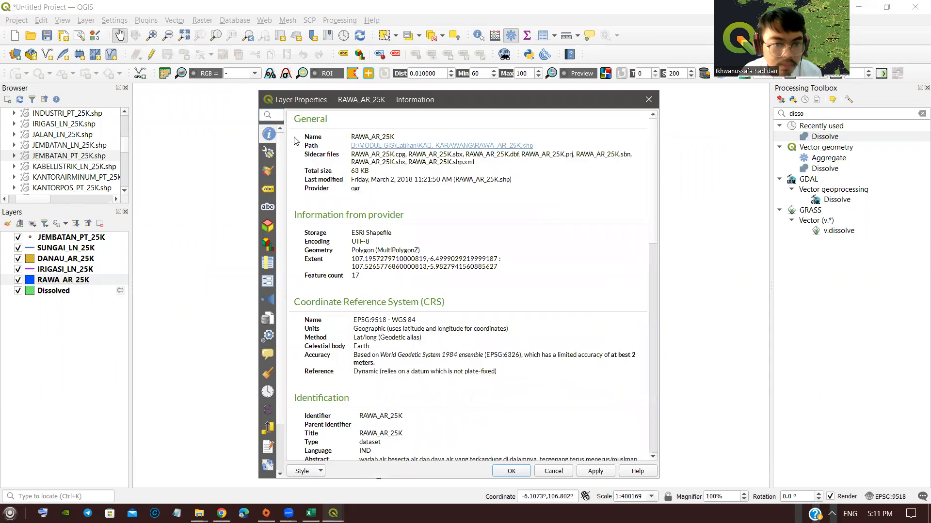
pyautogui.scroll(-4, 305, 203)
pyautogui.click(268, 154)
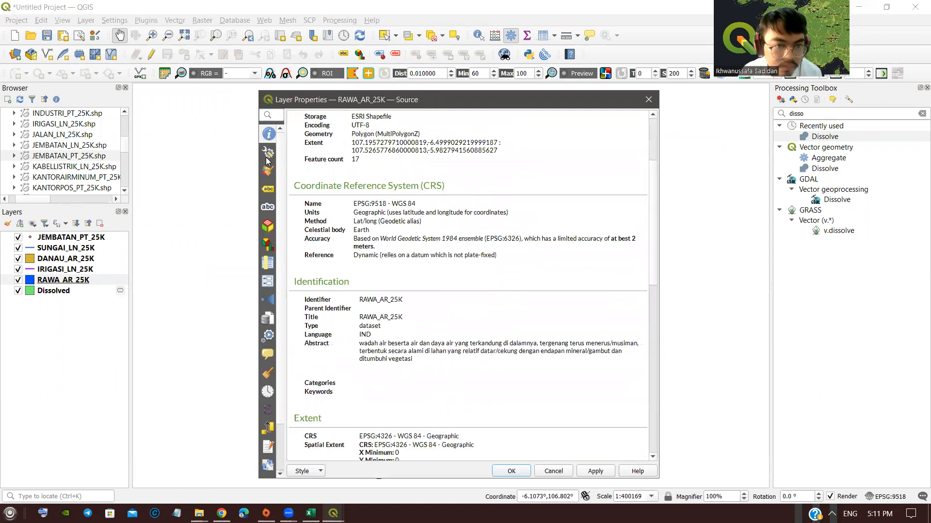
pyautogui.moveTo(378, 132); pyautogui.dragTo(349, 134)
pyautogui.press('BackSpace')
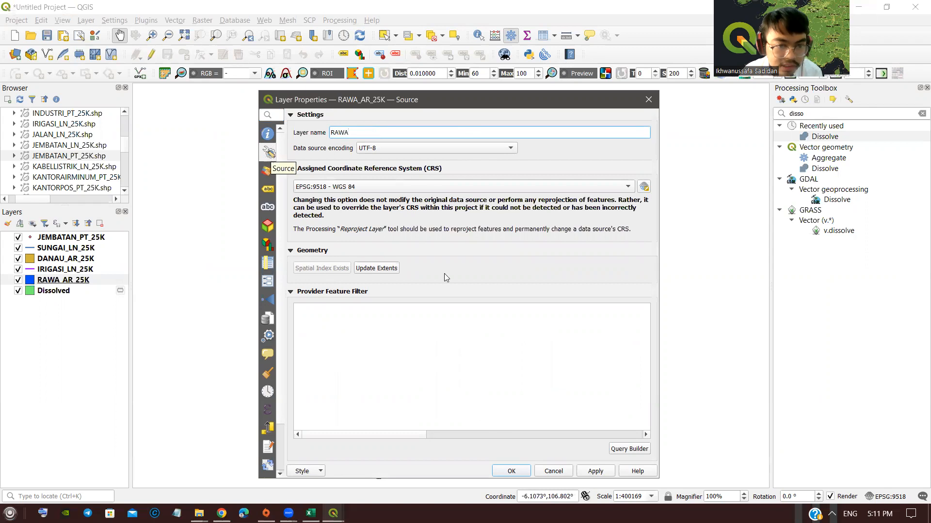
pyautogui.click(584, 473)
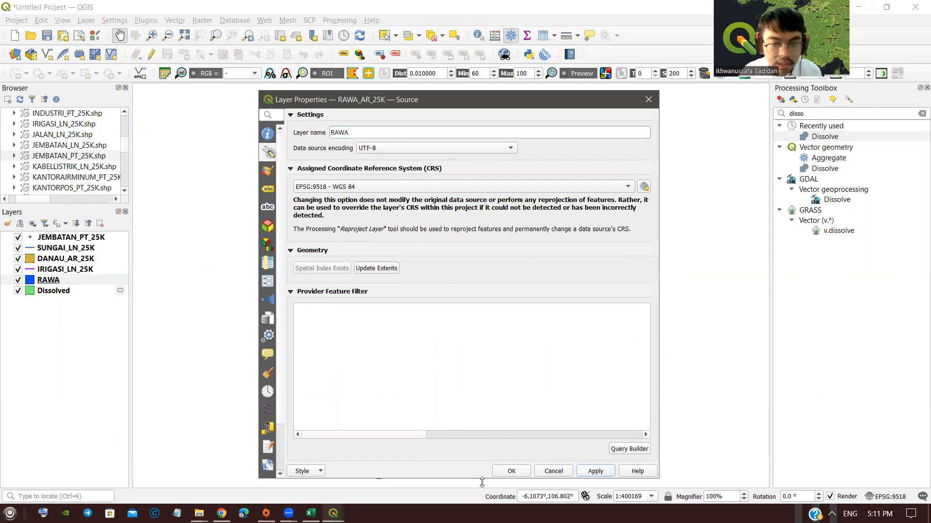
pyautogui.click(511, 473)
# Step: Rename the IRIGASI_LN_25K layer to IRIGASI in its source properties
pyautogui.click(83, 270)
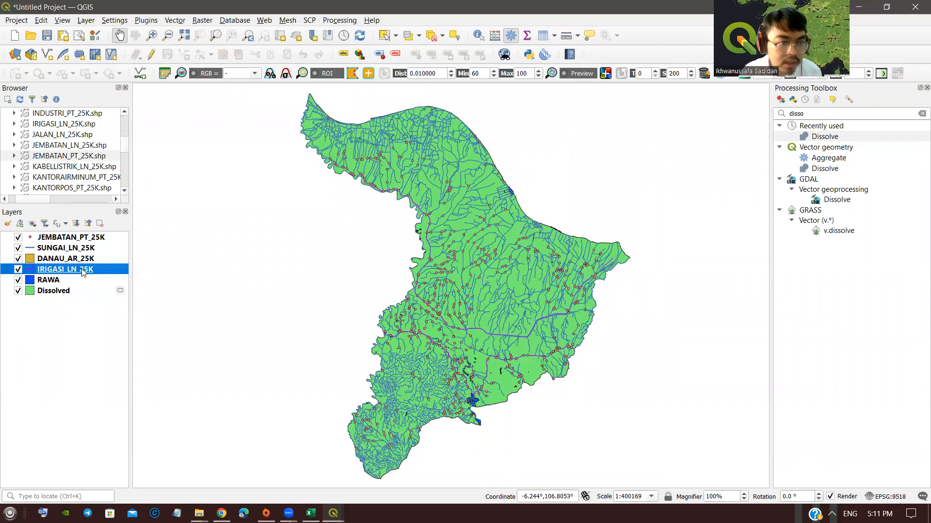
pyautogui.rightClick(83, 271)
pyautogui.click(123, 284)
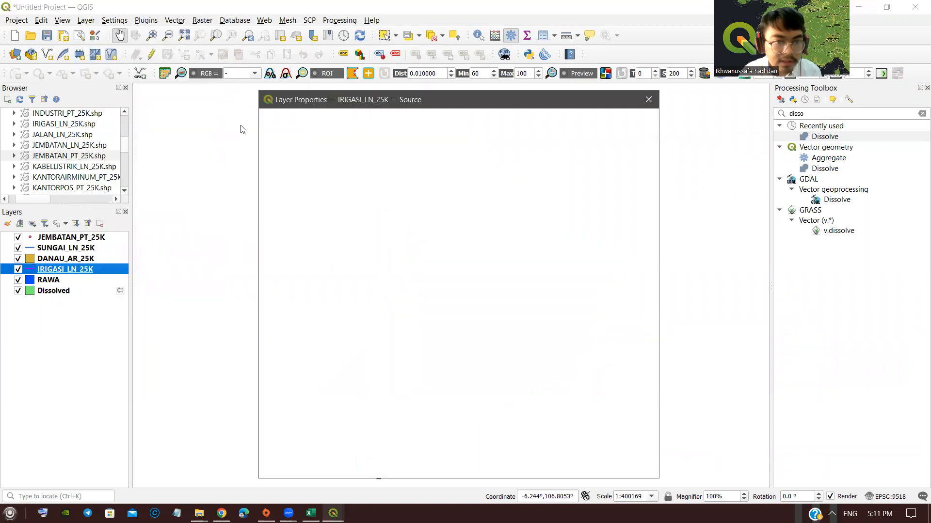
pyautogui.moveTo(380, 132); pyautogui.dragTo(351, 132)
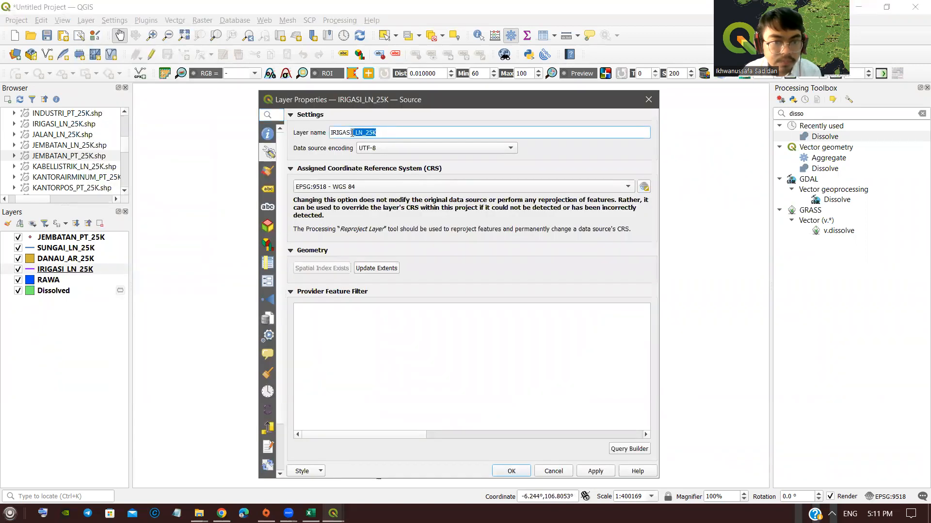
pyautogui.press('BackSpace')
pyautogui.click(511, 471)
# Step: Rename the DANAU_AR_25K layer to DANAU in its source properties
pyautogui.click(84, 262)
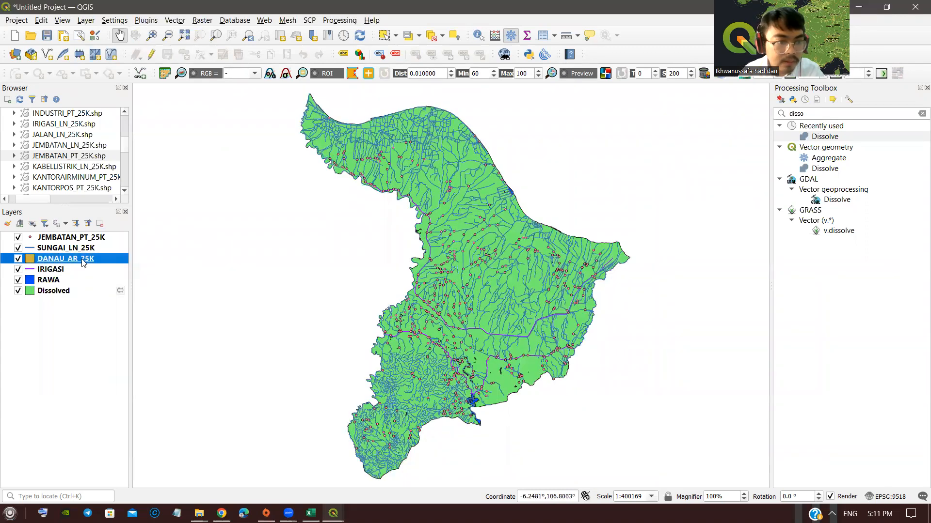
pyautogui.rightClick(83, 262)
pyautogui.click(127, 286)
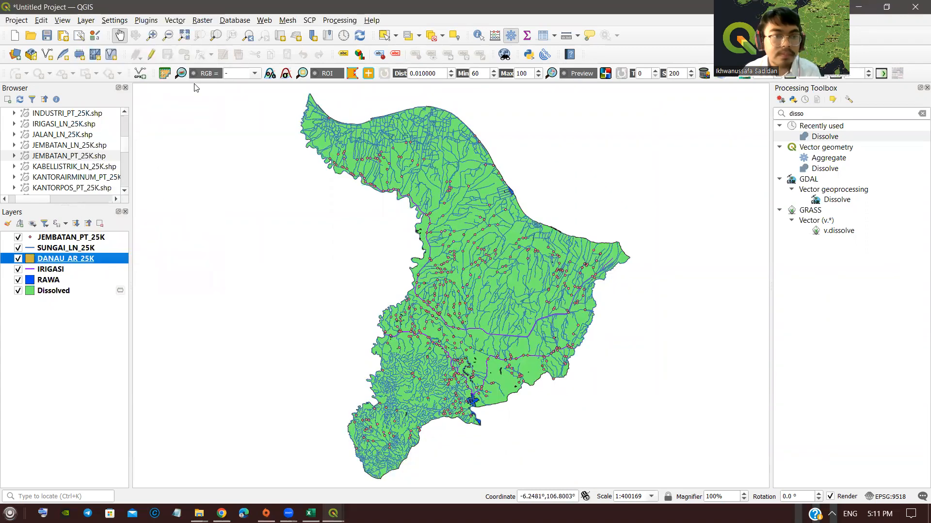
pyautogui.moveTo(391, 133); pyautogui.dragTo(352, 132)
pyautogui.press('BackSpace')
pyautogui.click(511, 471)
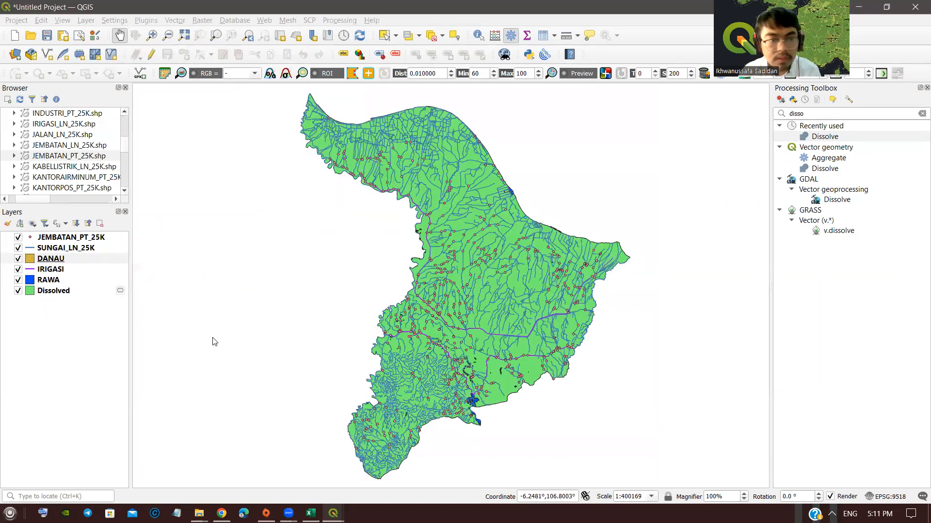
# Step: Rename the SUNGAI_LN_25K layer to SUNGAI in its source properties
pyautogui.click(63, 247)
pyautogui.rightClick(63, 248)
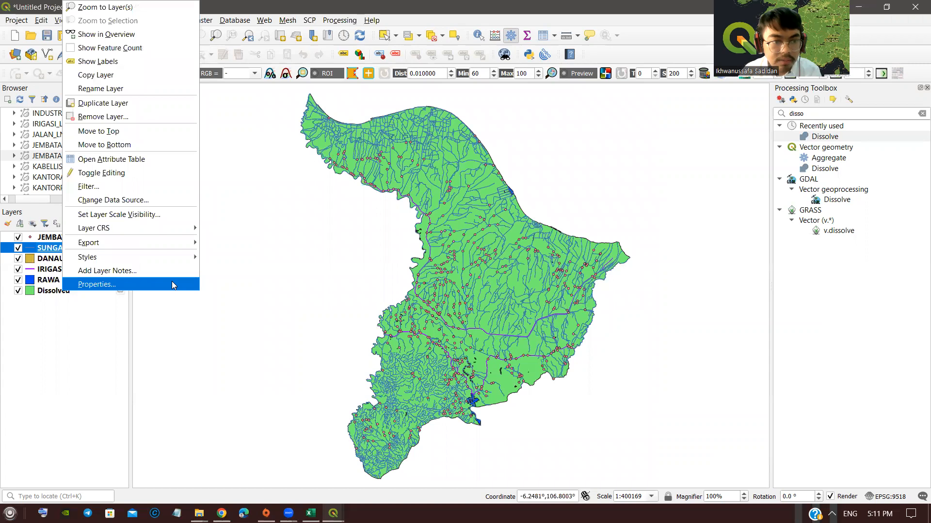
pyautogui.click(172, 284)
pyautogui.moveTo(391, 127); pyautogui.dragTo(359, 134)
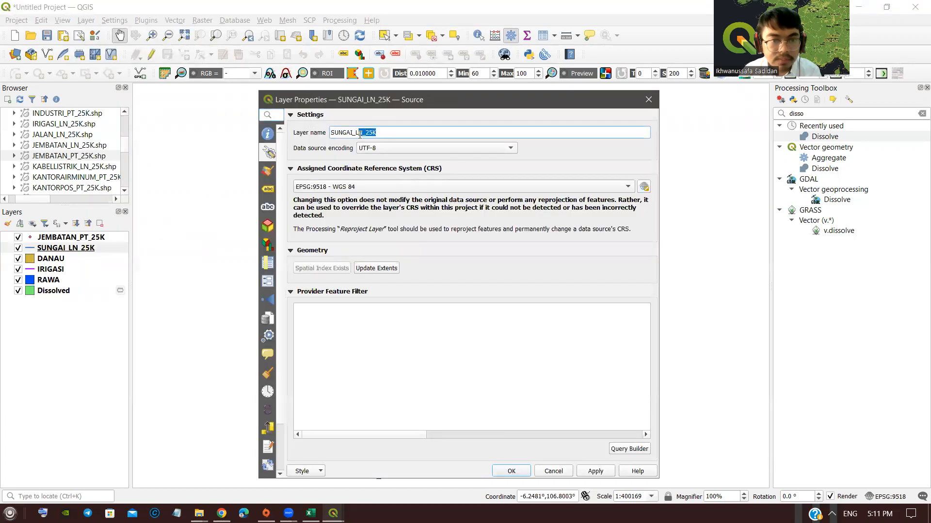
pyautogui.press('BackSpace')
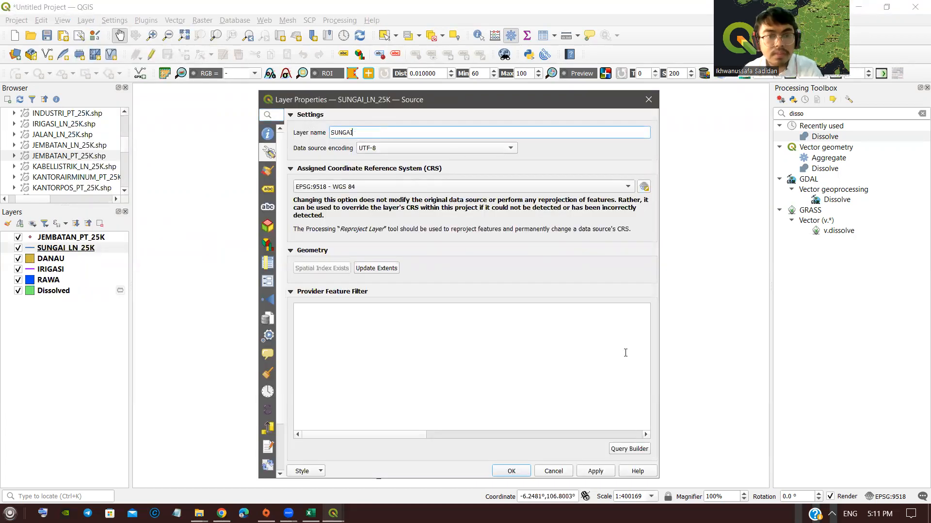
pyautogui.click(596, 471)
pyautogui.click(512, 473)
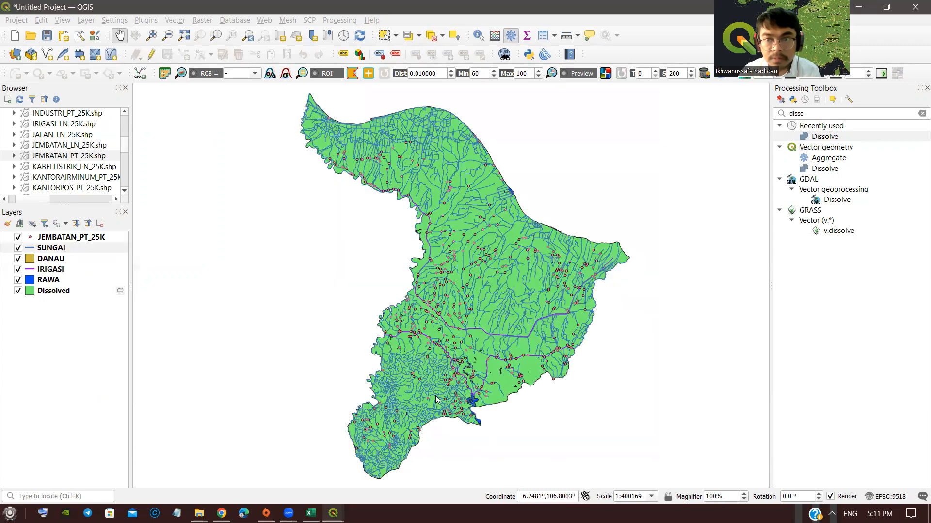
# Step: Rename the JEMBATAN_PT_25K layer to JEMBATAN in its source properties
pyautogui.rightClick(93, 237)
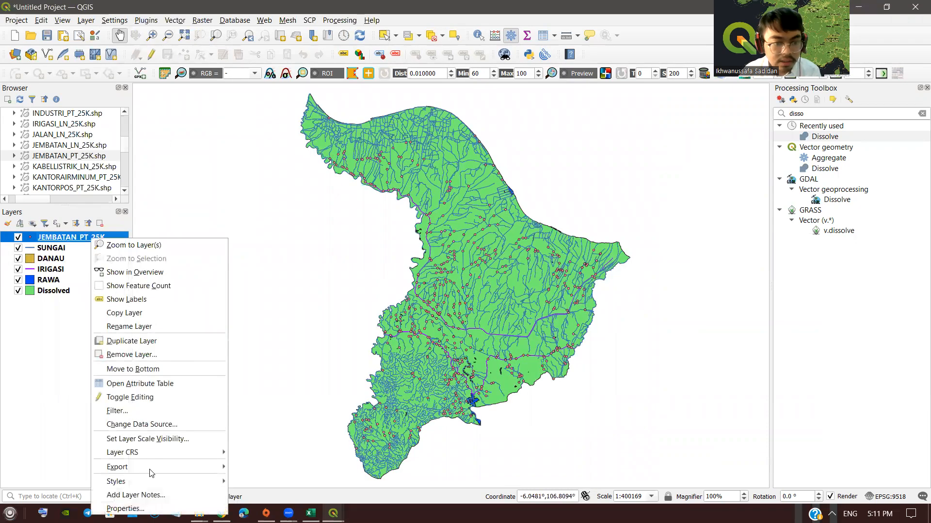
pyautogui.click(125, 508)
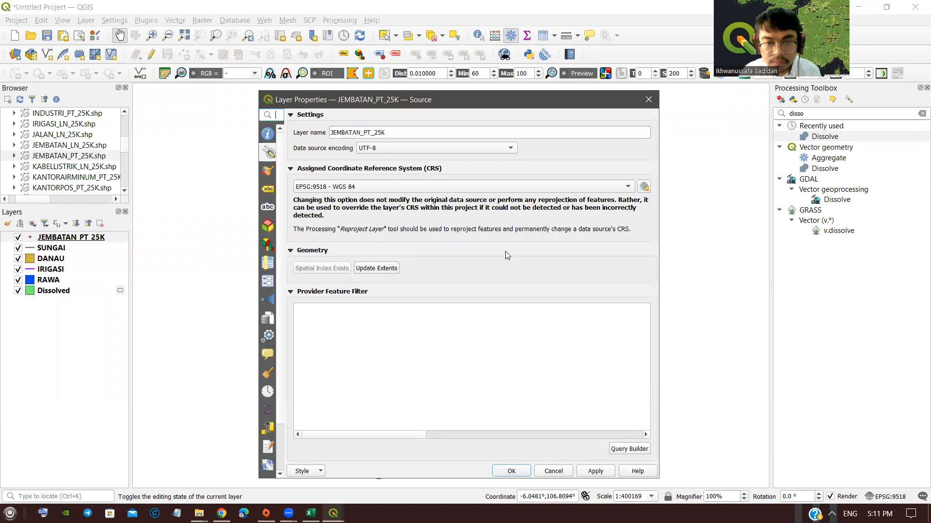
pyautogui.moveTo(410, 130); pyautogui.dragTo(365, 130)
pyautogui.press('BackSpace')
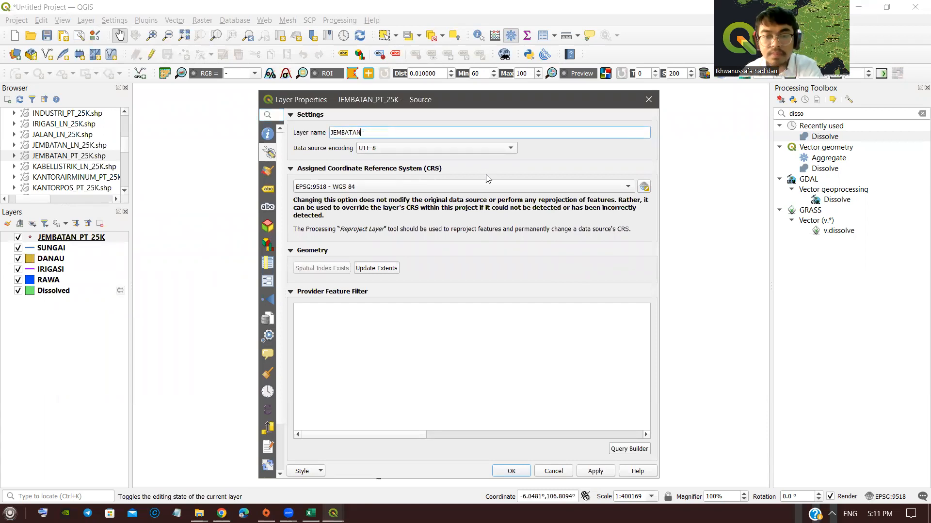
pyautogui.click(512, 471)
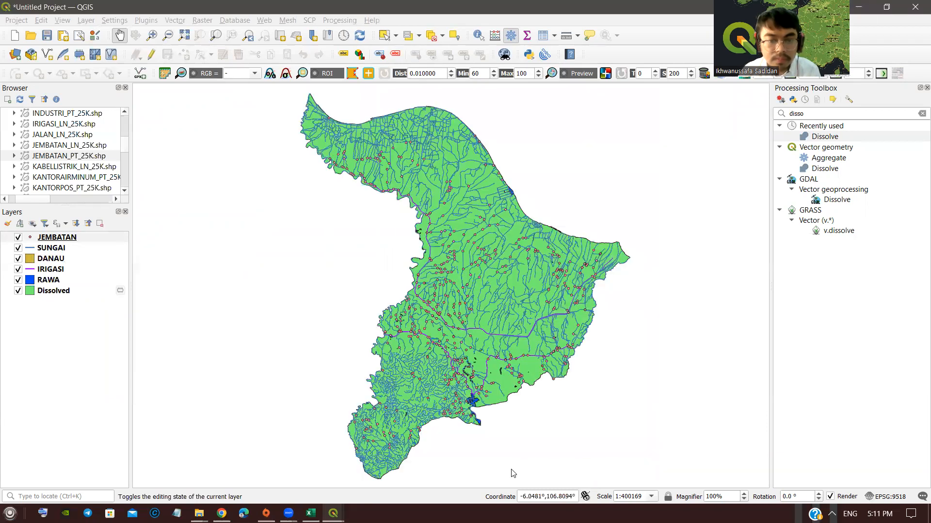
# Step: Return to the print layout and shift the legend slightly down and to the right beneath the Legenda heading
pyautogui.moveTo(333, 513)
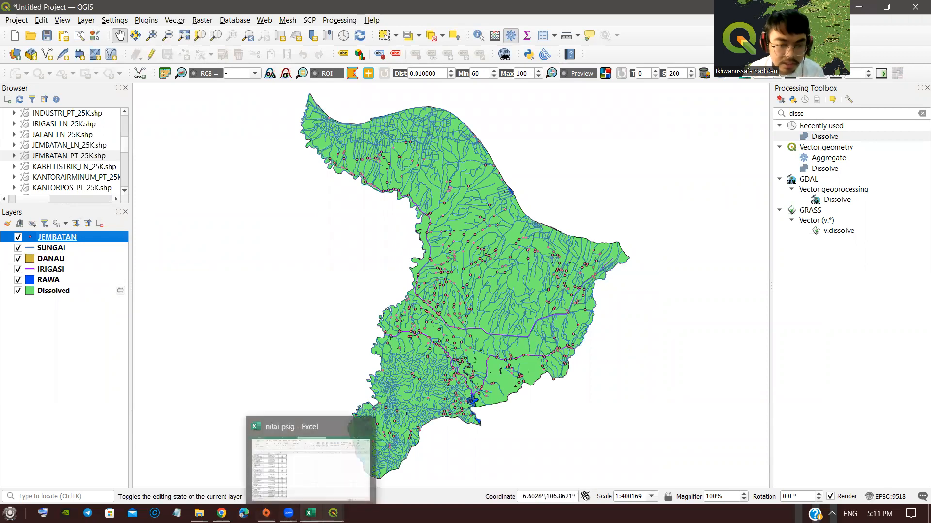
pyautogui.click(370, 492)
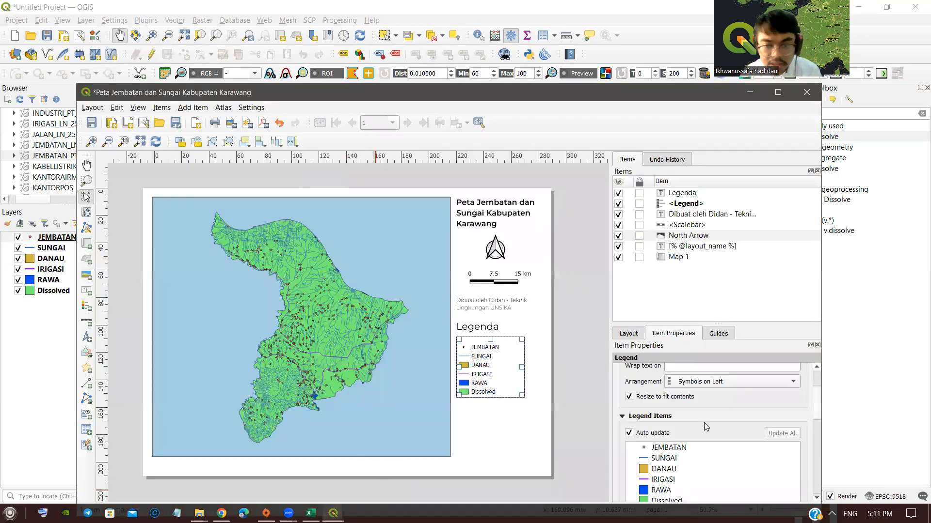
pyautogui.scroll(-1, 776, 422)
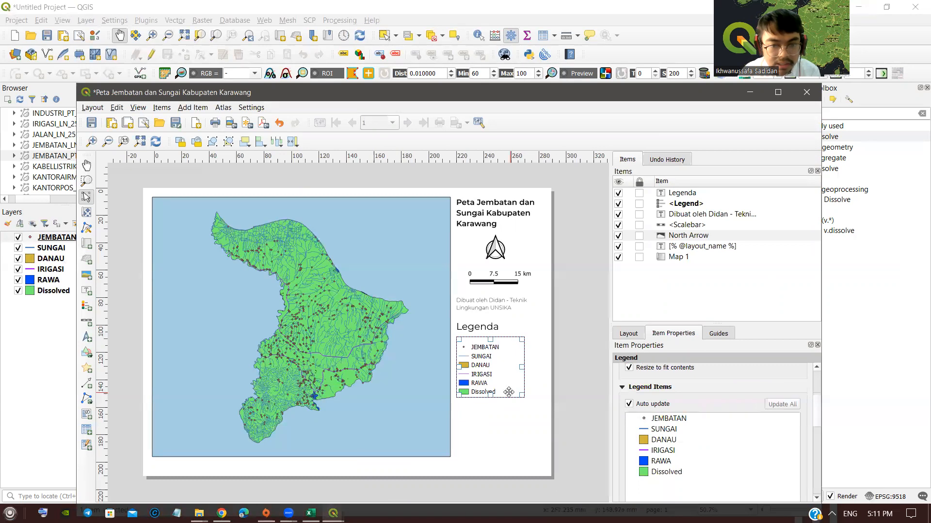
pyautogui.click(513, 440)
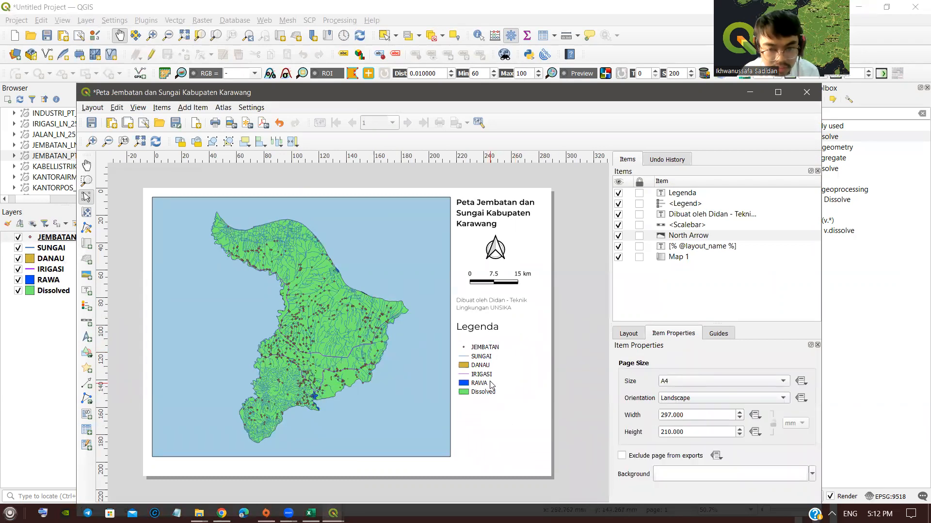
pyautogui.moveTo(490, 382); pyautogui.dragTo(494, 388)
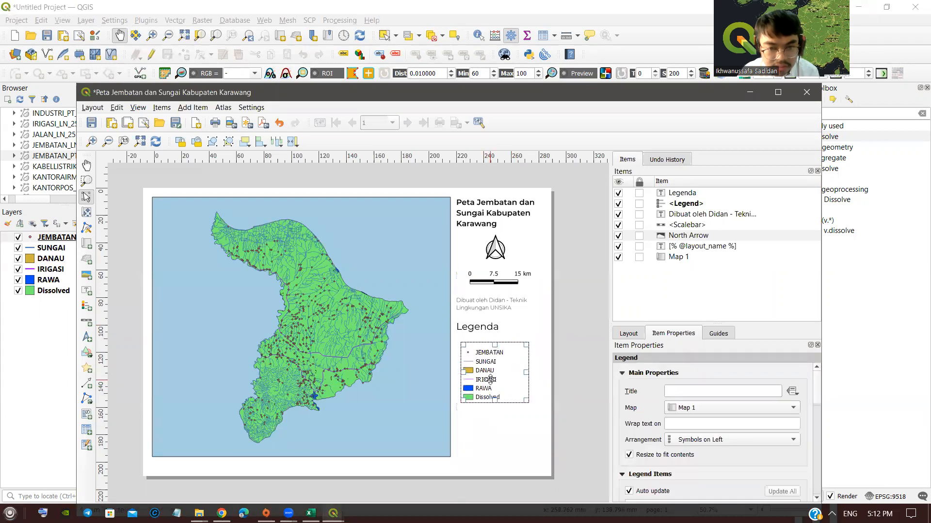
pyautogui.click(506, 428)
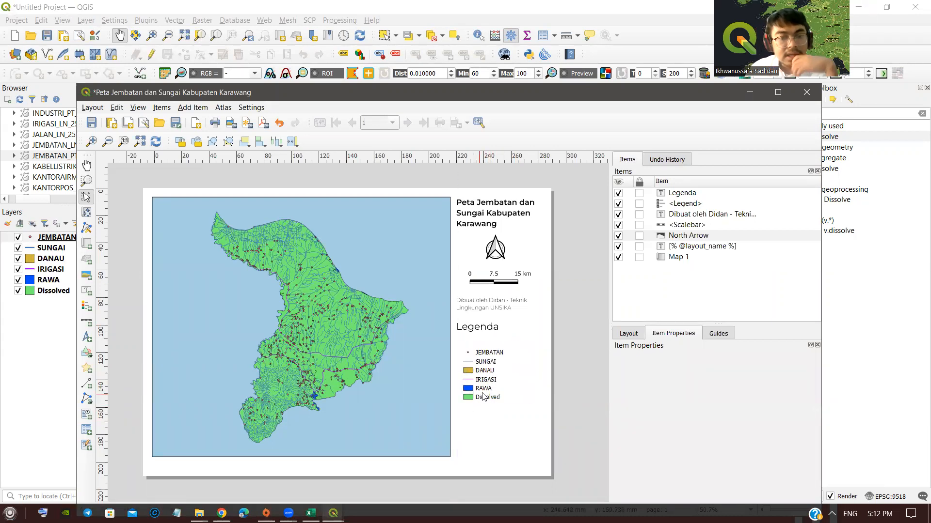
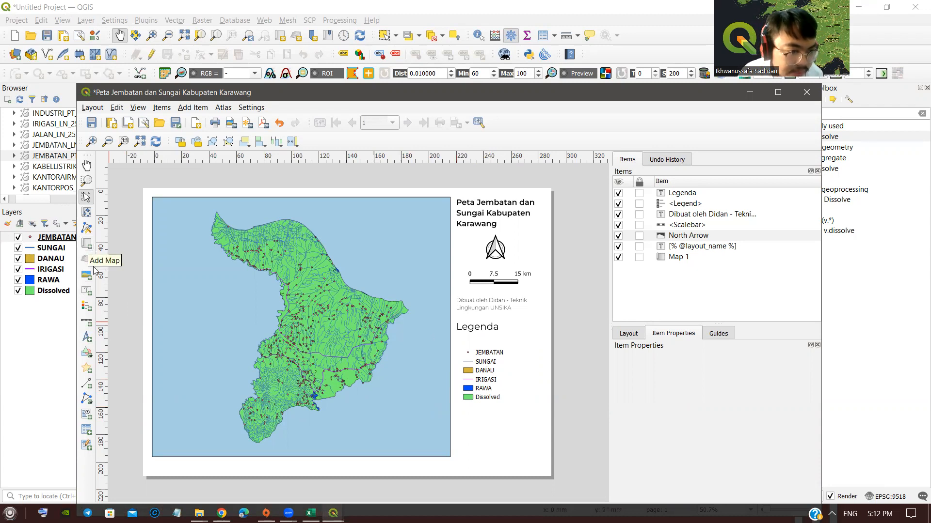
# Step: Draw a rectangle shape around the legend entries beneath the Legenda heading
pyautogui.click(87, 353)
pyautogui.click(136, 350)
pyautogui.moveTo(456, 342); pyautogui.dragTo(535, 410)
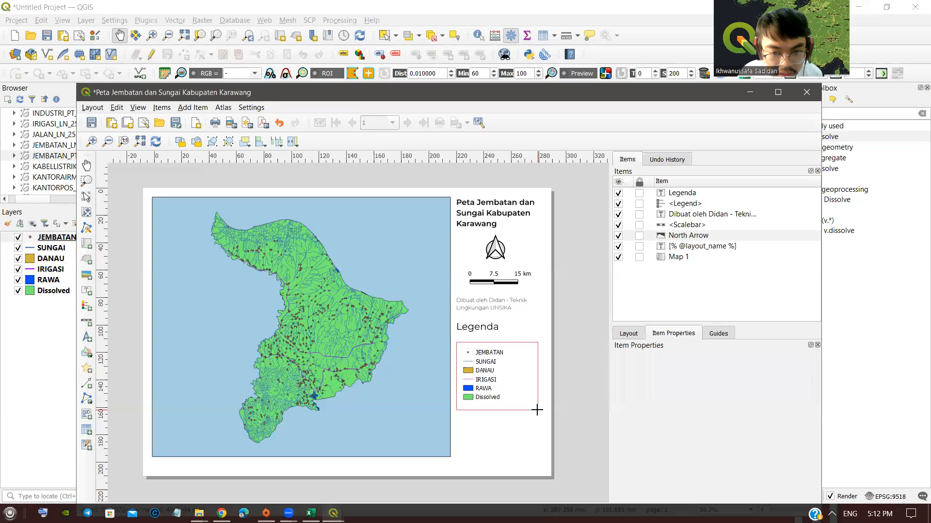
pyautogui.click(718, 429)
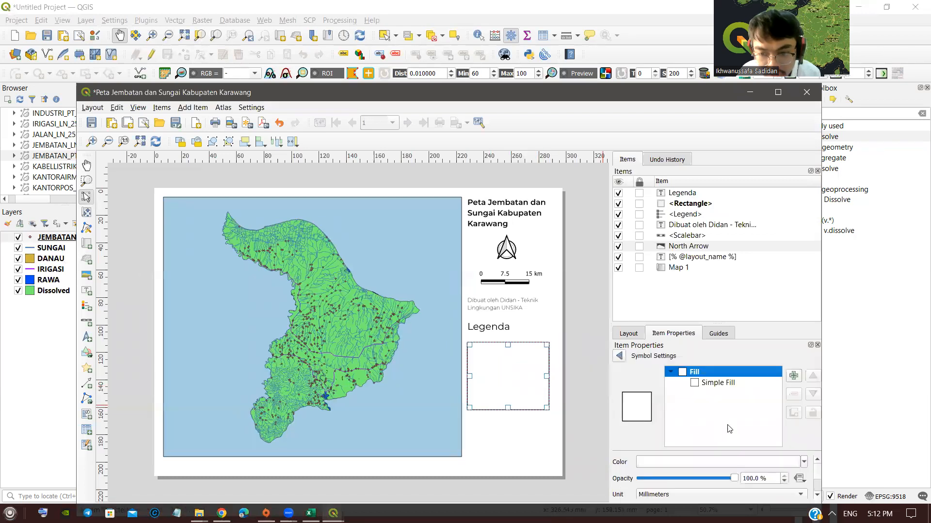
pyautogui.click(712, 462)
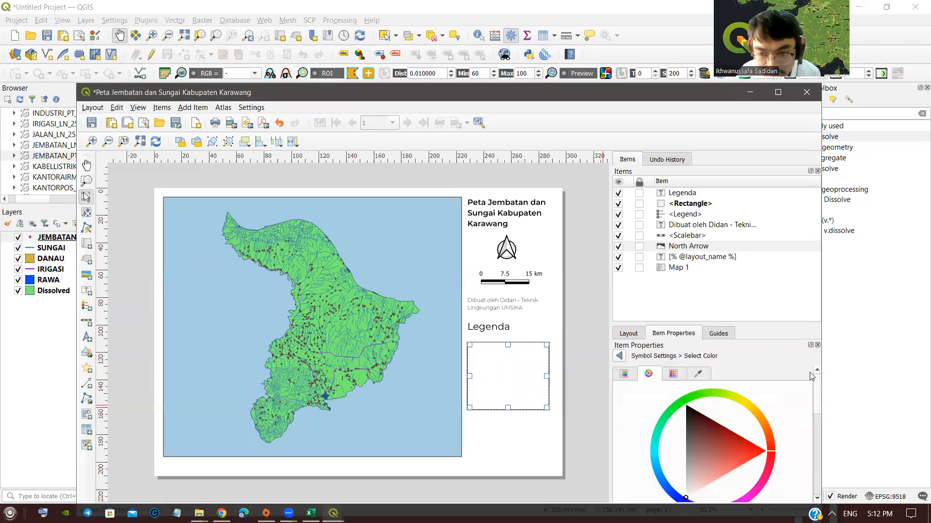
pyautogui.moveTo(816, 390); pyautogui.dragTo(817, 432)
# Step: Move the rectangle to the bottom of the item stacking order, below Map 1
pyautogui.click(710, 247)
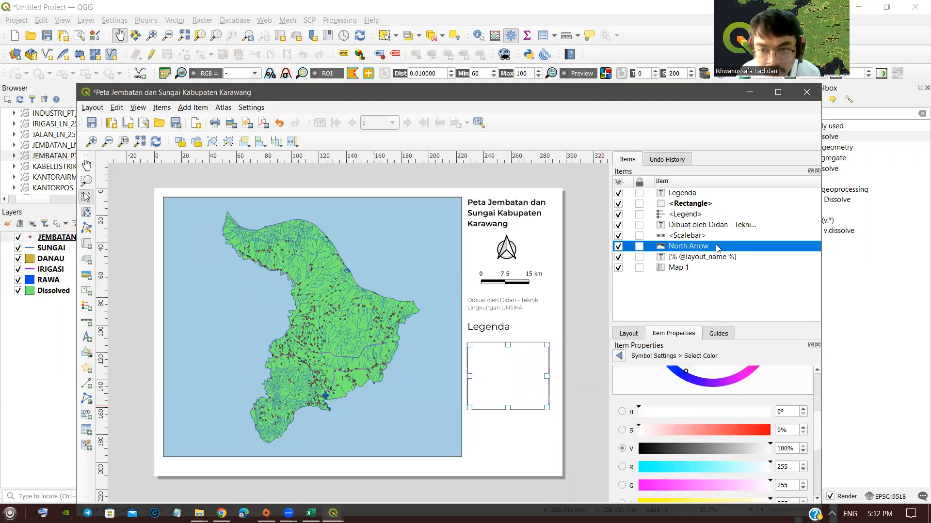
pyautogui.click(684, 194)
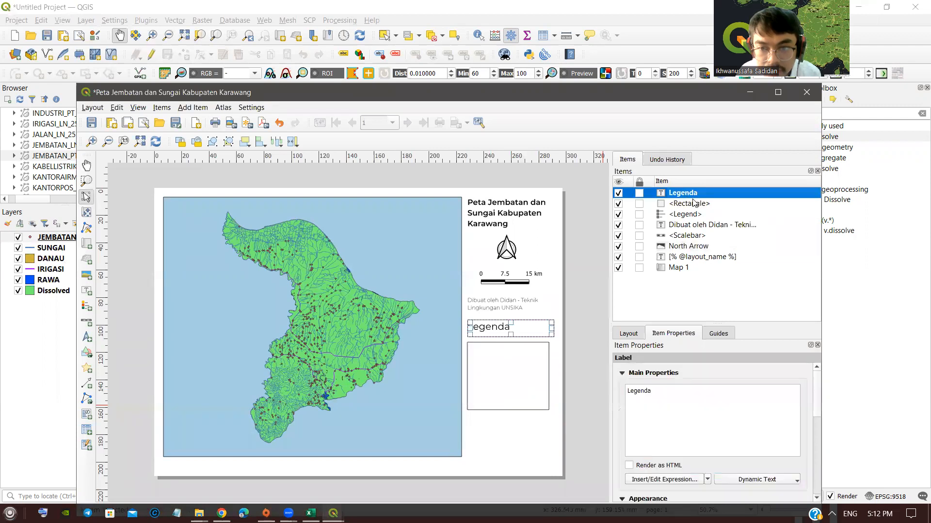
pyautogui.moveTo(684, 207); pyautogui.dragTo(681, 274)
pyautogui.click(691, 201)
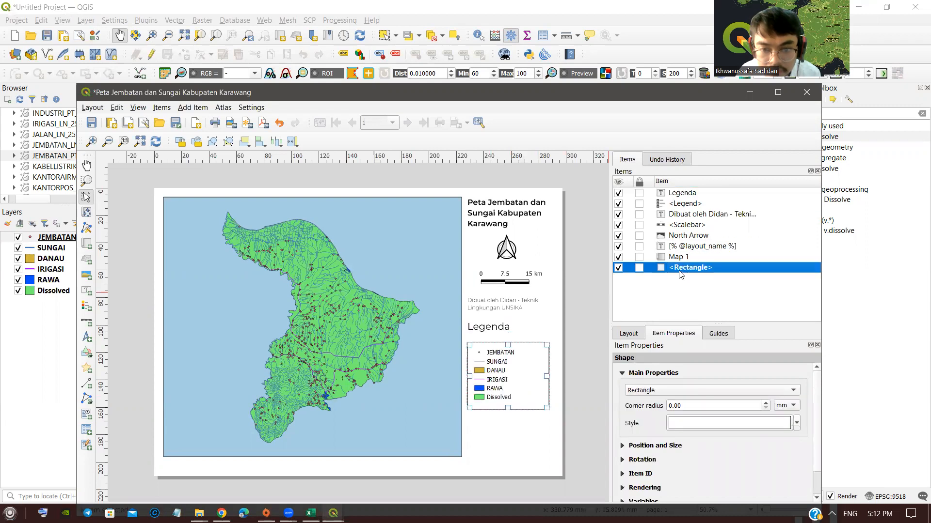
pyautogui.click(505, 441)
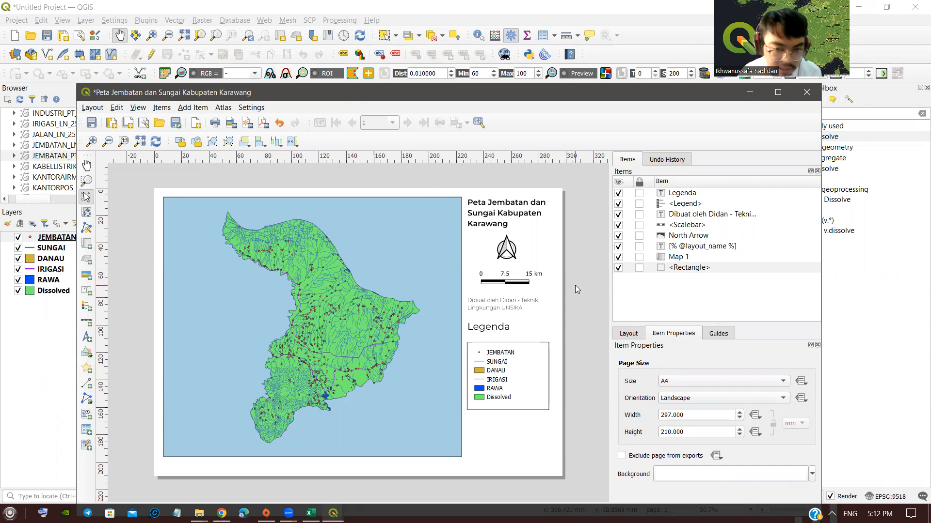
# Step: Widen the rectangle around the legend slightly by extending its right edge toward the page margin
pyautogui.moveTo(536, 91); pyautogui.dragTo(532, 30)
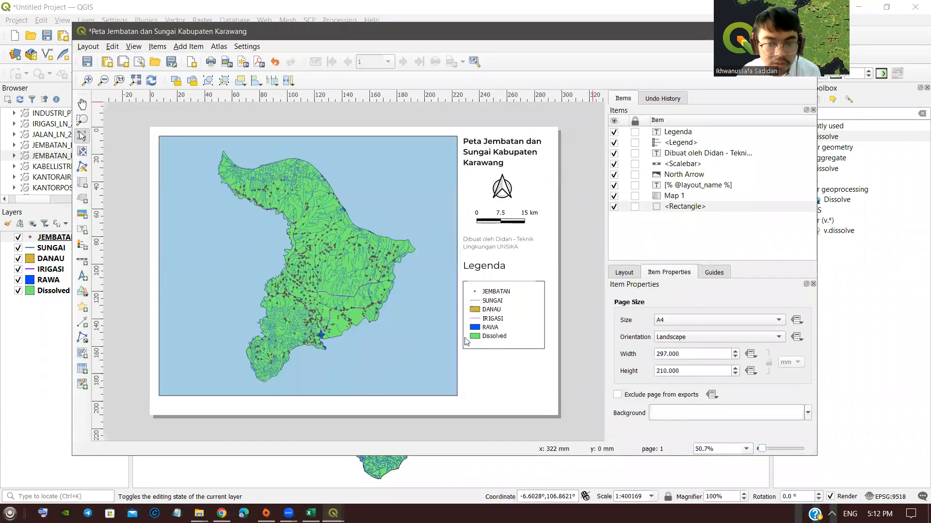
pyautogui.click(538, 334)
pyautogui.moveTo(544, 317); pyautogui.dragTo(547, 317)
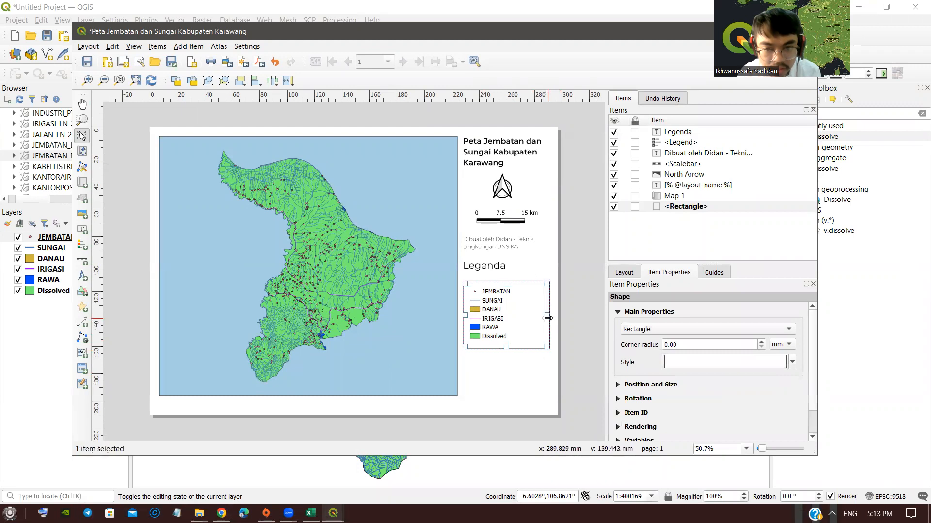
pyautogui.click(501, 400)
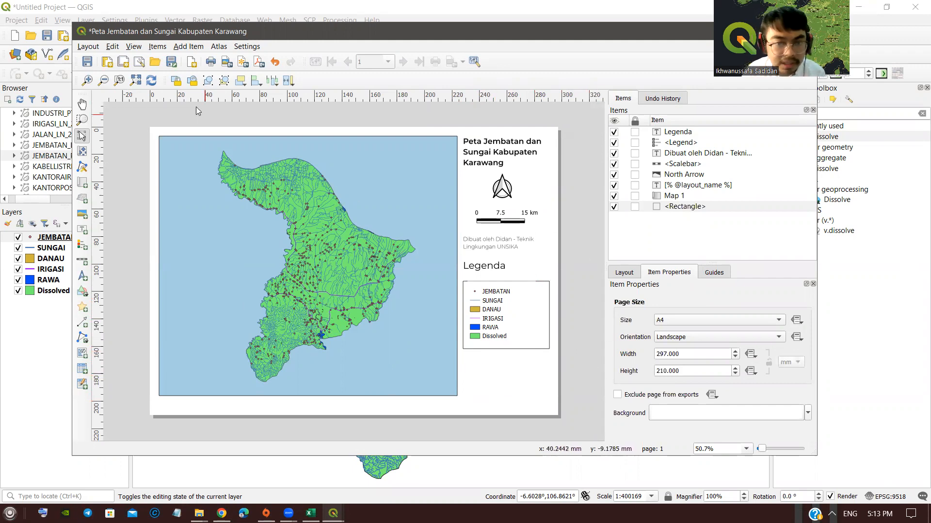
# Step: Export the layout to the Desktop as the JPG image Peta Jembatan dan Sungai Kabupaten Karawang at 300 dpi
pyautogui.click(89, 47)
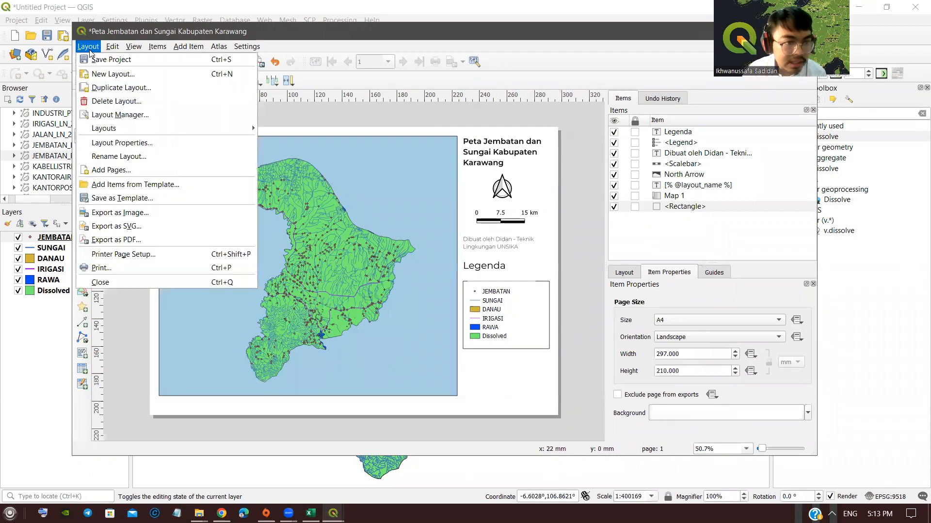
pyautogui.click(143, 215)
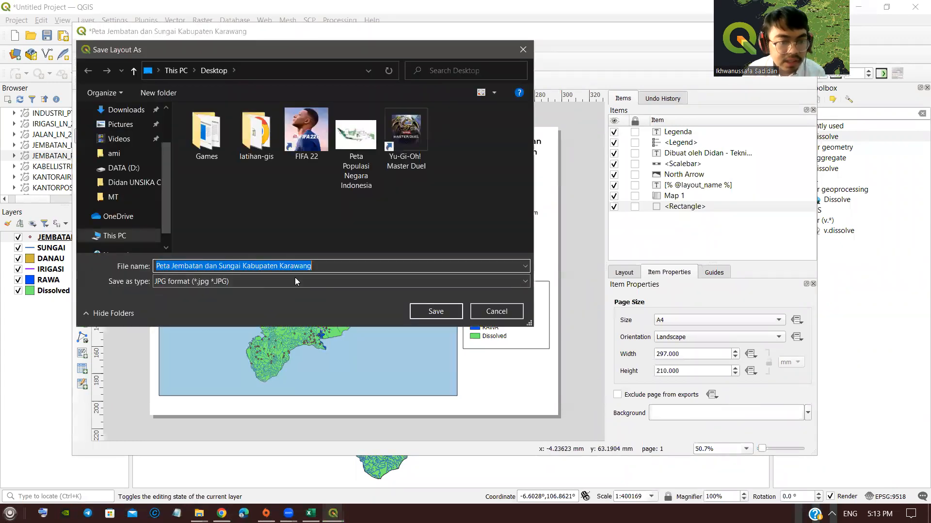
pyautogui.click(431, 313)
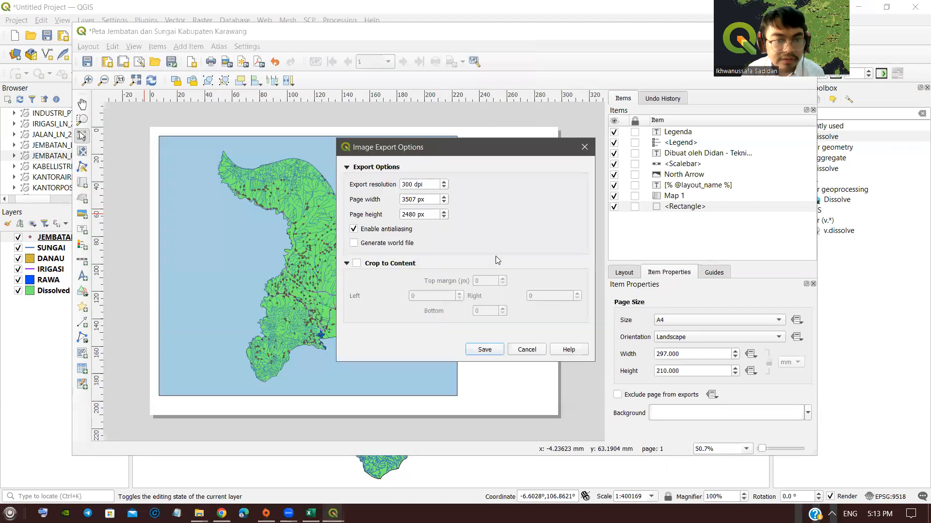
pyautogui.click(476, 351)
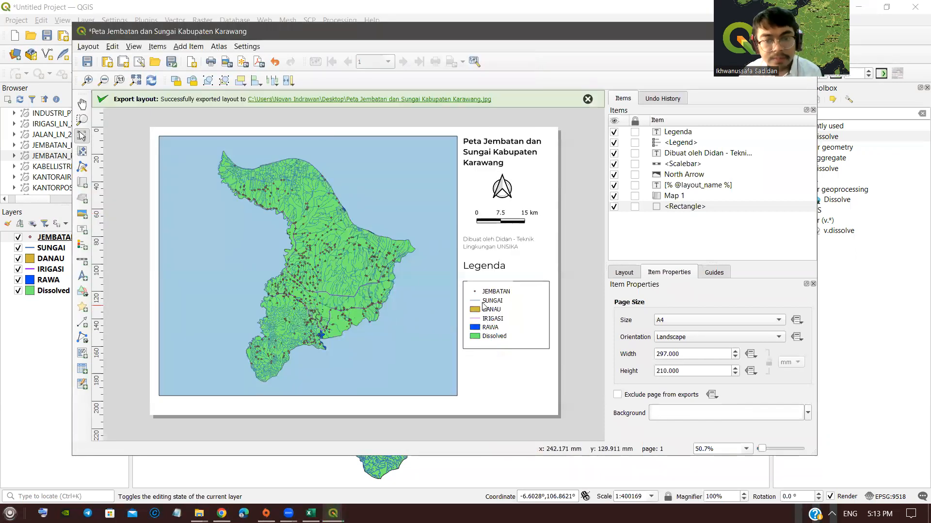
# Step: Open the exported JPG from its Desktop folder and examine the bridges and rivers on the map
pyautogui.click(393, 99)
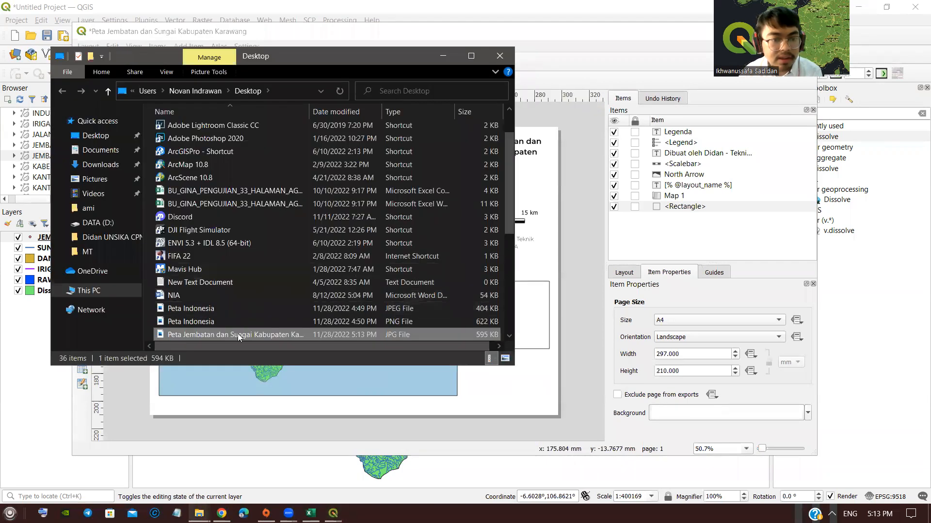
pyautogui.doubleClick(238, 336)
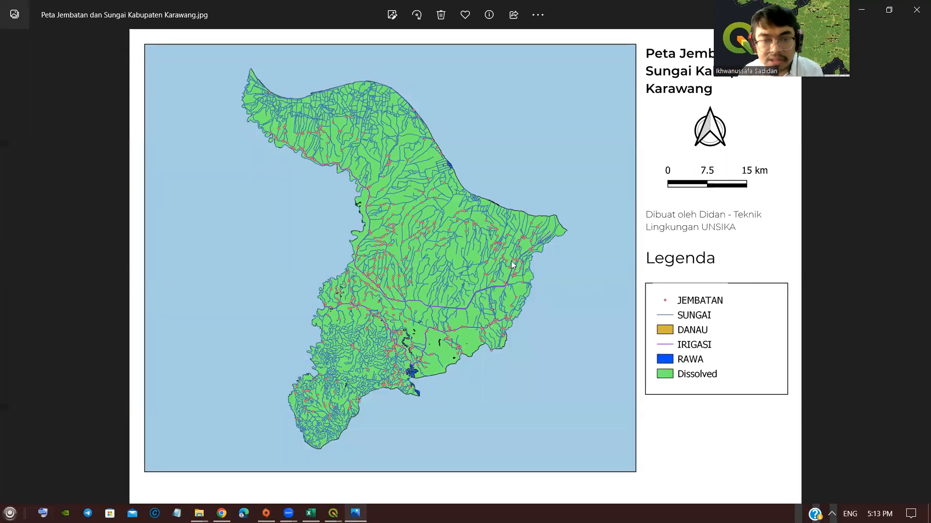
pyautogui.scroll(1, 393, 260)
pyautogui.scroll(2, 393, 260)
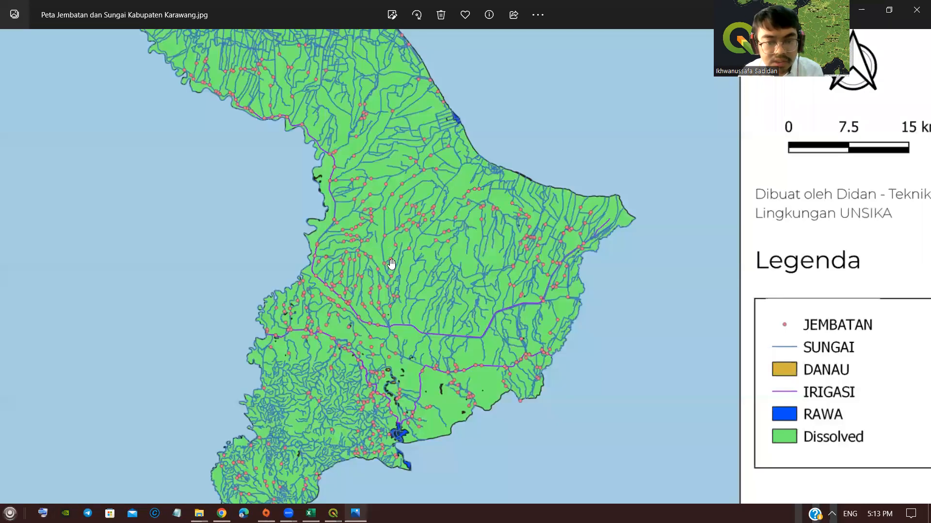
pyautogui.scroll(3, 388, 267)
pyautogui.scroll(-5, 694, 353)
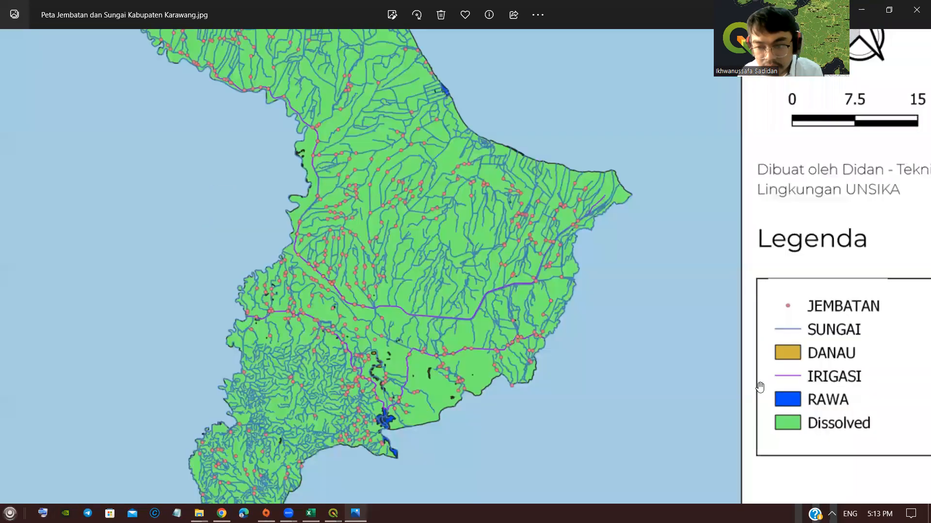
# Step: Examine the southern lakes and swamps and the irrigation lines in the exported image against the legend
pyautogui.scroll(1, 802, 360)
pyautogui.moveTo(499, 388); pyautogui.dragTo(489, 214)
pyautogui.scroll(2, 289, 271)
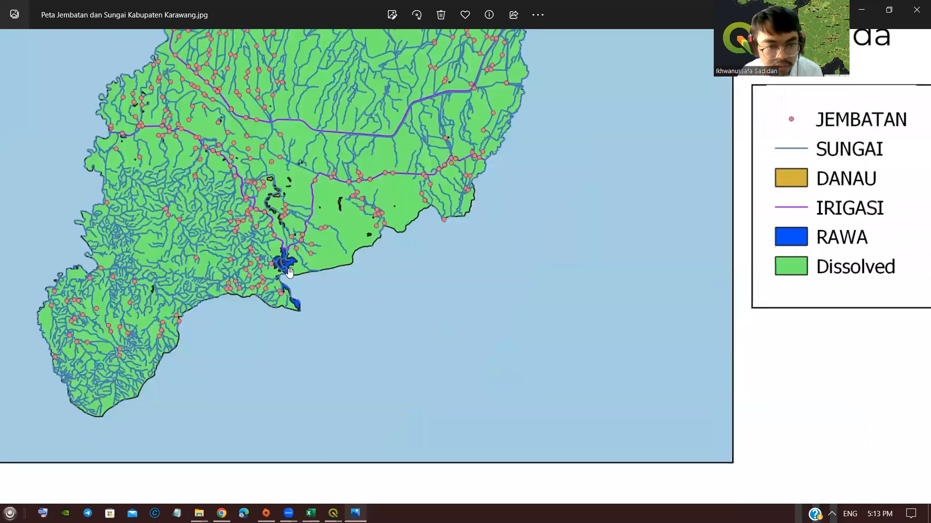
pyautogui.scroll(-2, 368, 262)
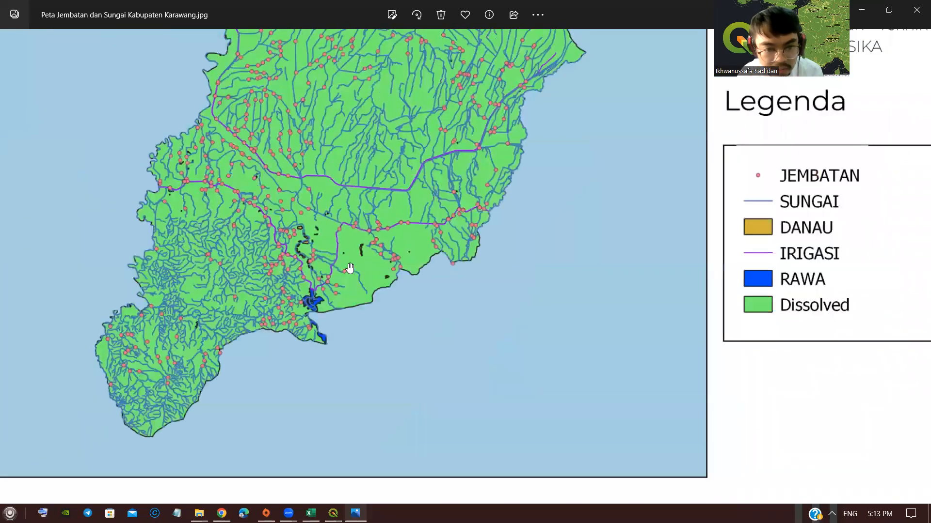
pyautogui.scroll(4, 342, 247)
pyautogui.scroll(-2, 342, 246)
pyautogui.scroll(-3, 702, 326)
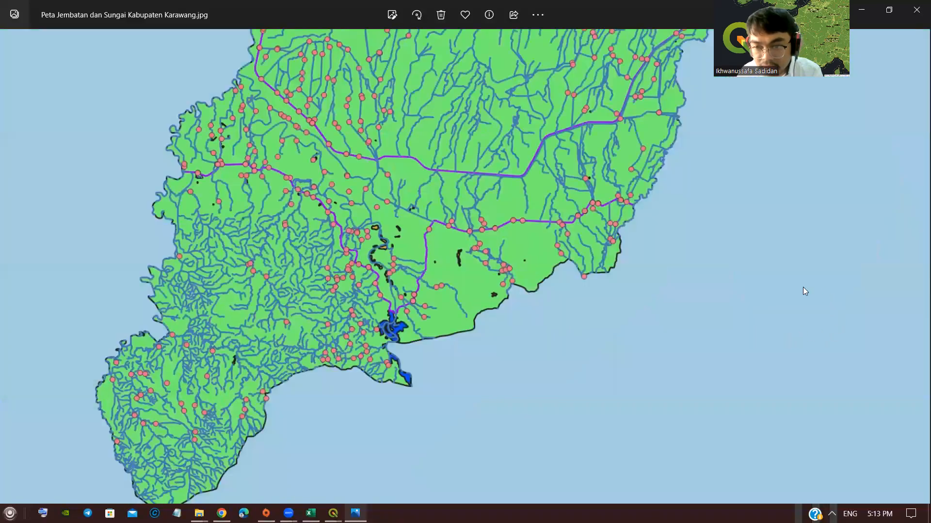
pyautogui.scroll(-2, 684, 328)
pyautogui.scroll(3, 450, 287)
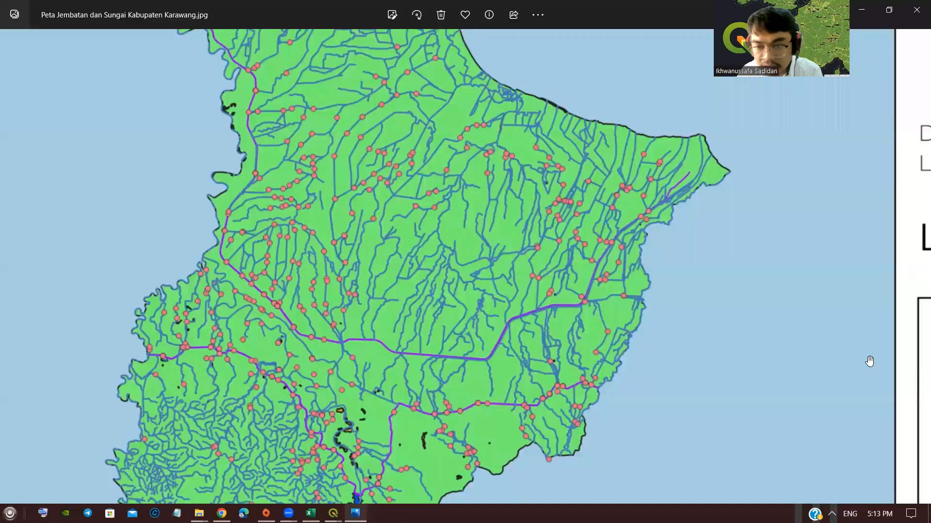
pyautogui.scroll(-3, 744, 347)
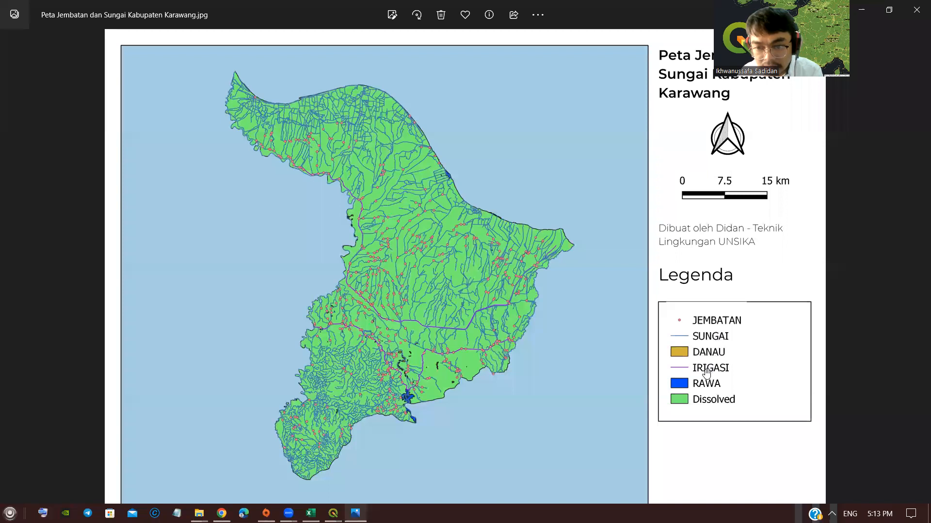
pyautogui.scroll(3, 387, 311)
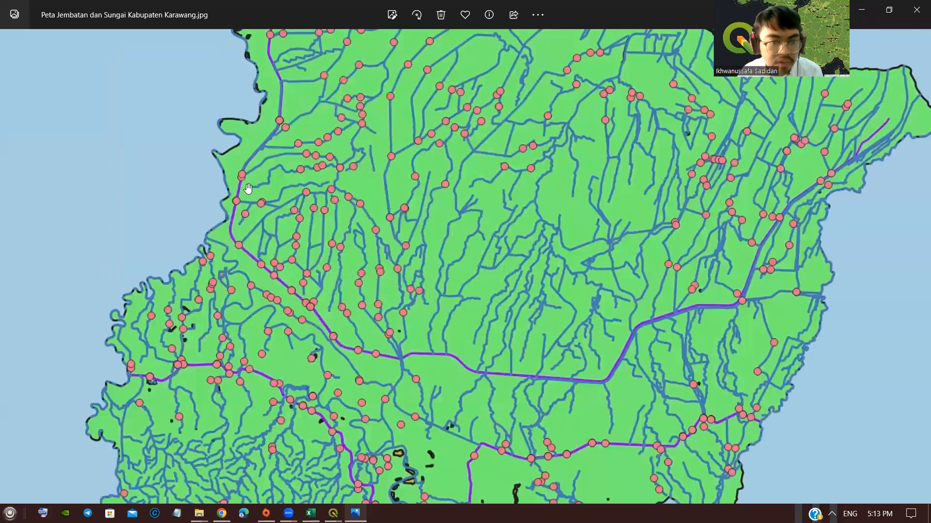
# Step: Examine the full exported map page with its title, scale bar and legend, and close the image to return to the layout
pyautogui.scroll(1, 249, 189)
pyautogui.scroll(-1, 336, 328)
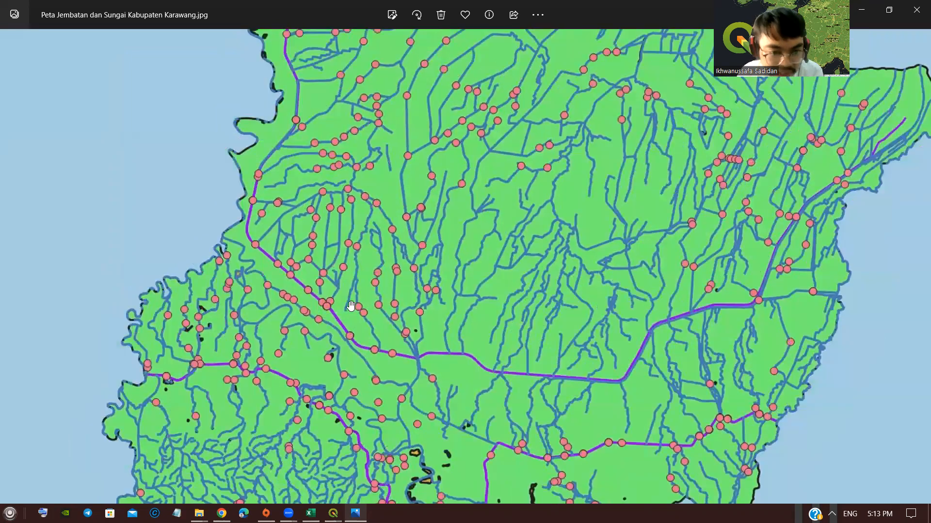
pyautogui.scroll(-3, 505, 320)
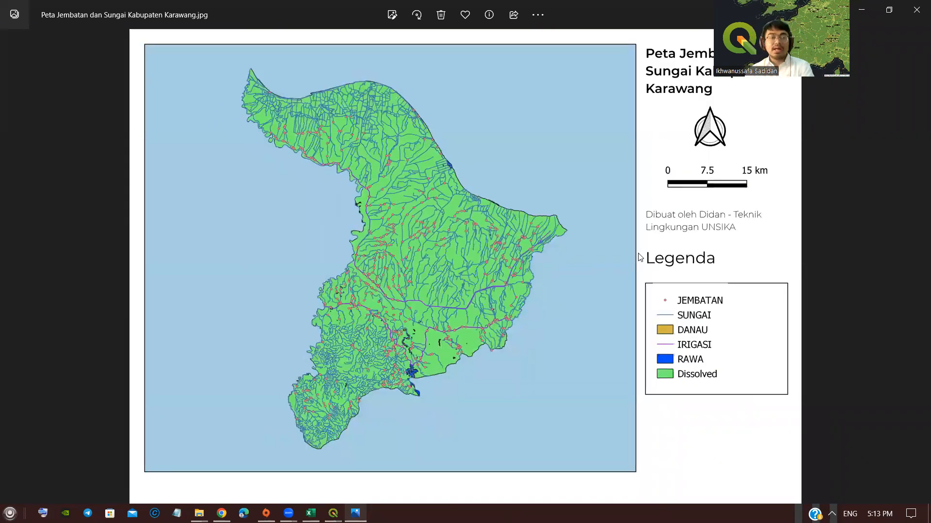
pyautogui.click(916, 10)
pyautogui.click(468, 424)
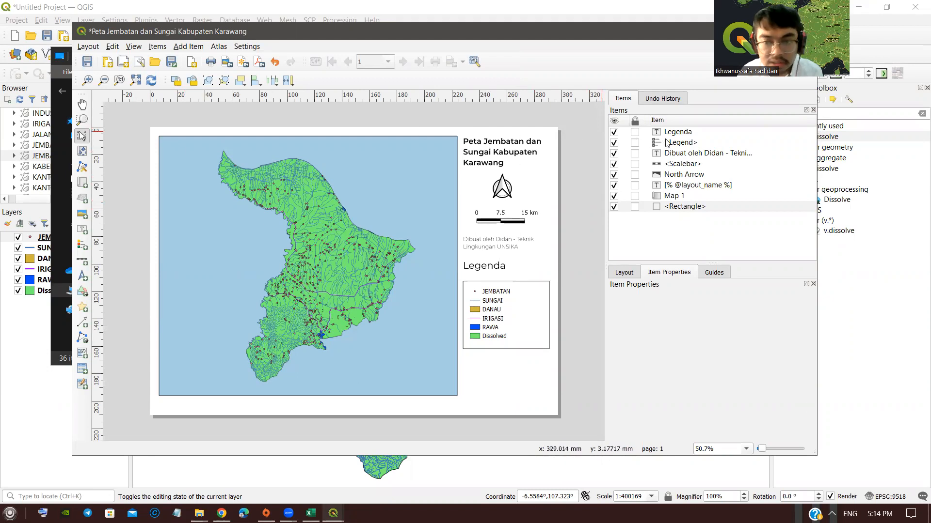
# Step: Hide the Legenda heading, scale bar and north arrow in the layout, keeping the legend and author credit shown
pyautogui.click(614, 133)
pyautogui.click(613, 143)
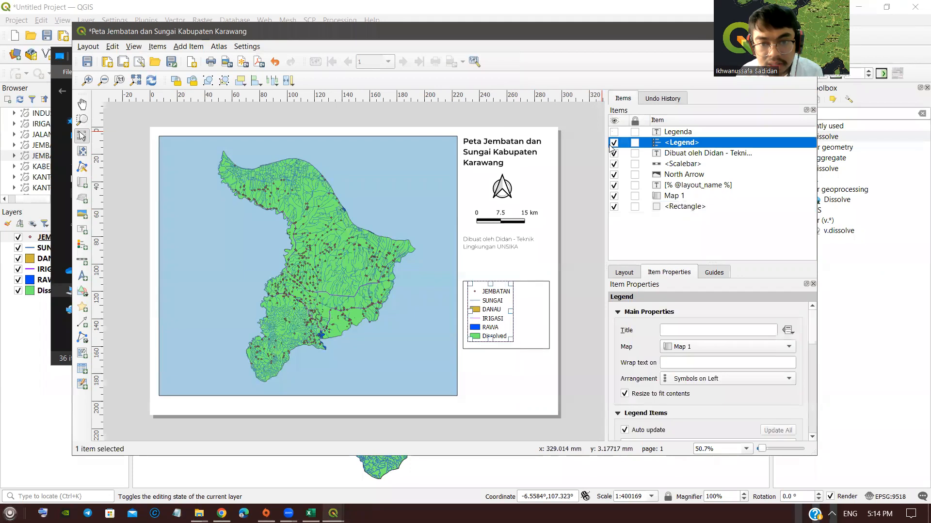
pyautogui.click(614, 153)
pyautogui.click(614, 174)
pyautogui.click(614, 164)
pyautogui.click(613, 153)
pyautogui.click(614, 142)
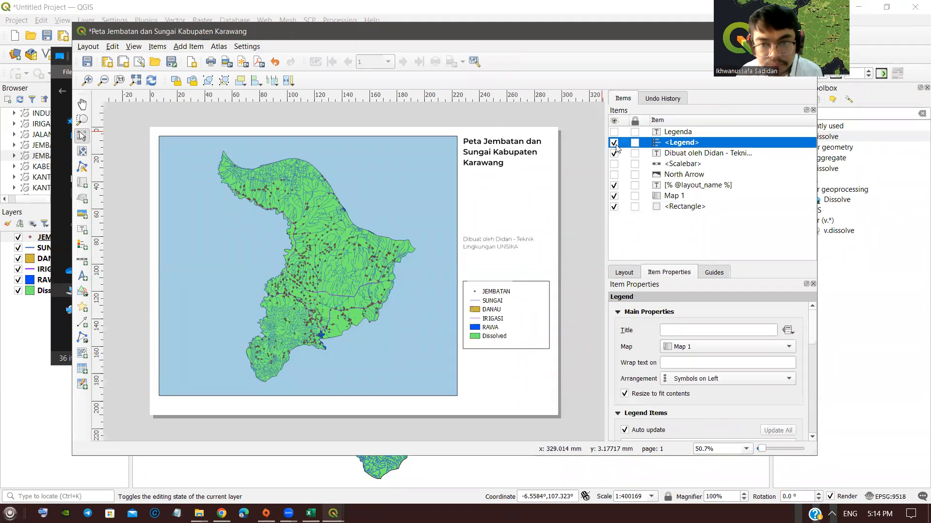
# Step: Toggle the visibility of Map 1 and the legend's rectangle off and back on
pyautogui.click(614, 196)
pyautogui.click(613, 206)
pyautogui.click(614, 196)
pyautogui.click(614, 207)
# Step: Close the layout window and minimize the Desktop folder window to return to the main map
pyautogui.moveTo(688, 30); pyautogui.dragTo(588, 80)
pyautogui.click(684, 77)
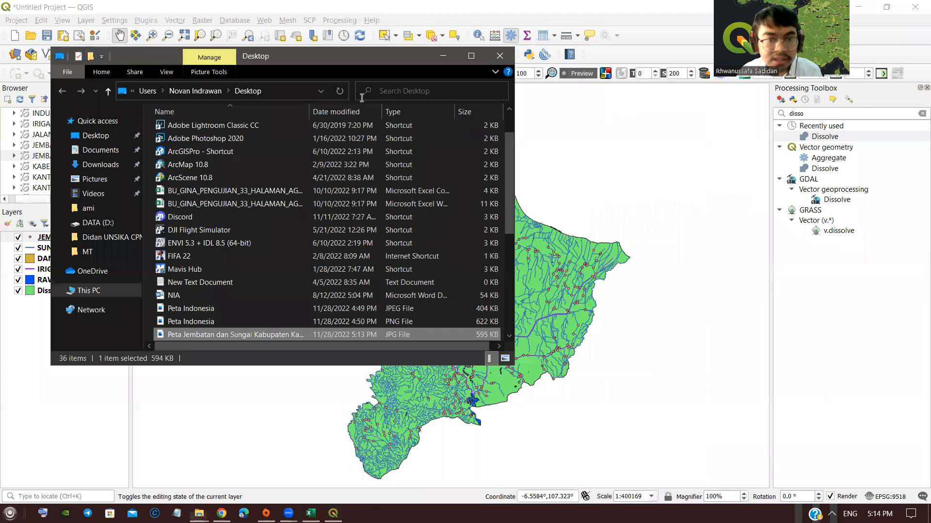
pyautogui.click(464, 59)
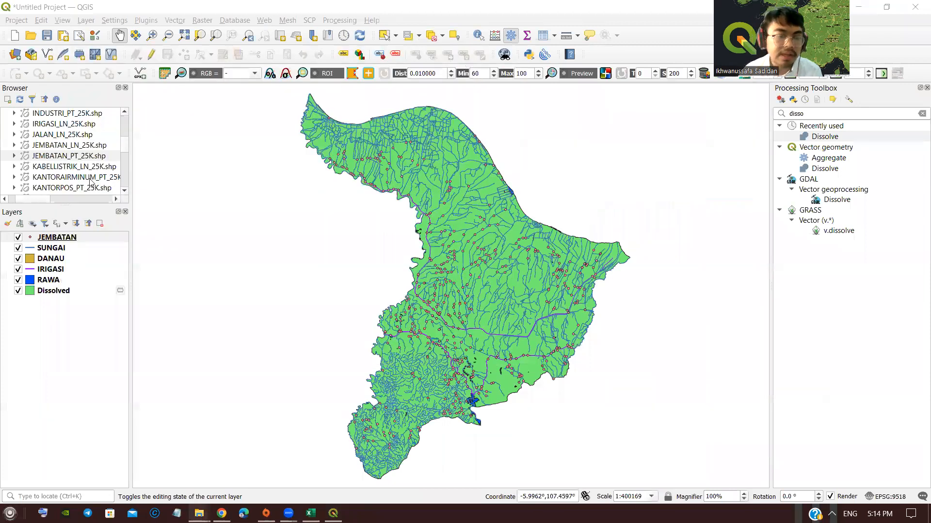
# Step: Select the JEMBATAN layer and look through the available 25K shapefiles in the Browser
pyautogui.click(72, 239)
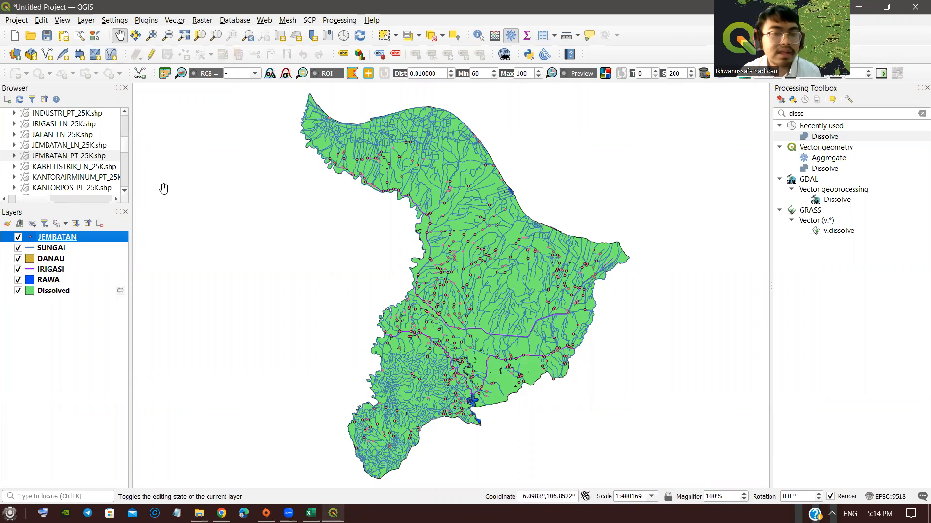
pyautogui.scroll(-8, 90, 172)
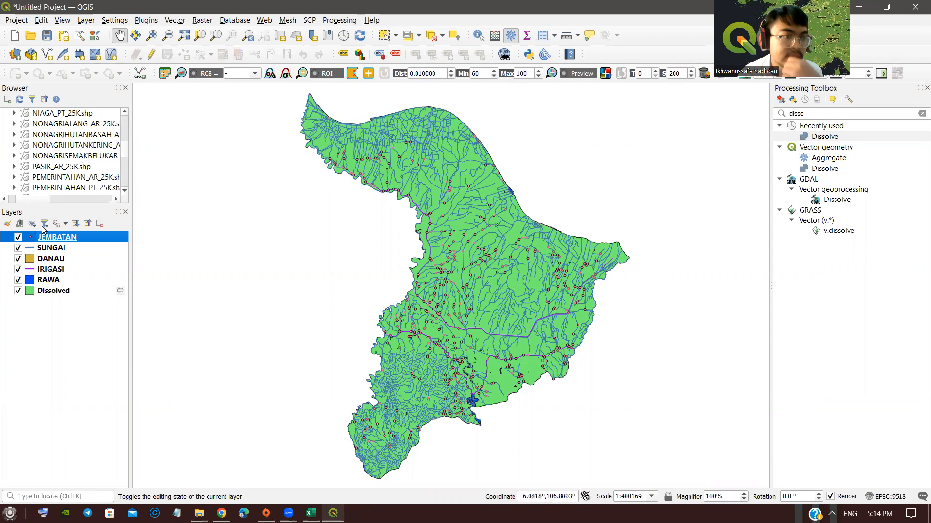
pyautogui.scroll(2, 67, 180)
pyautogui.scroll(4, 67, 181)
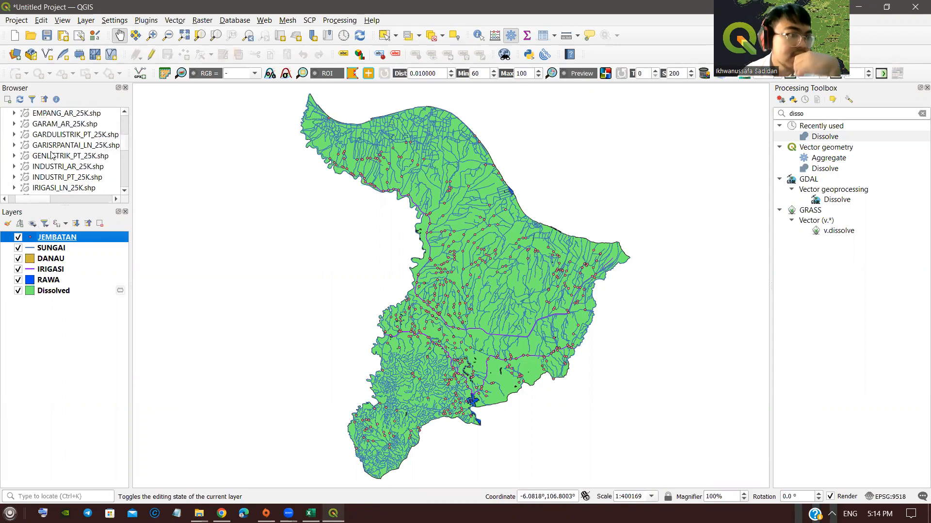
pyautogui.scroll(2, 65, 159)
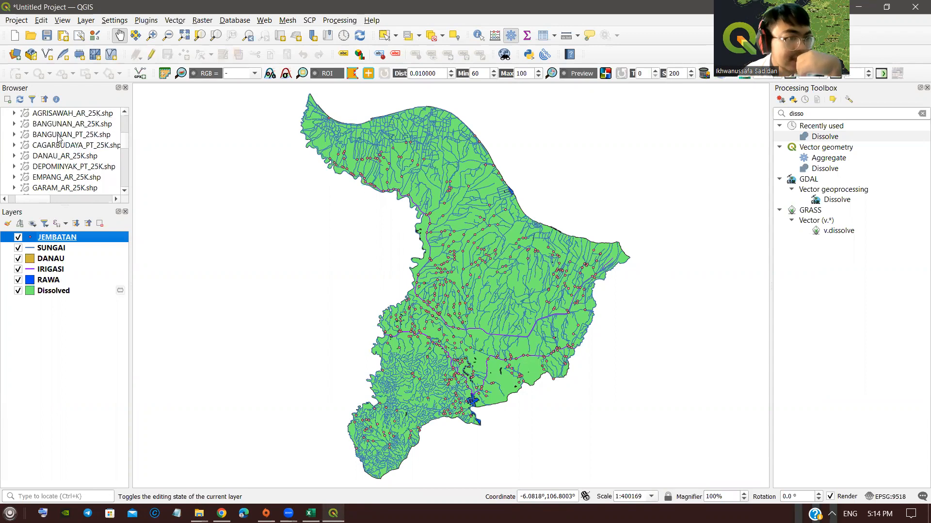